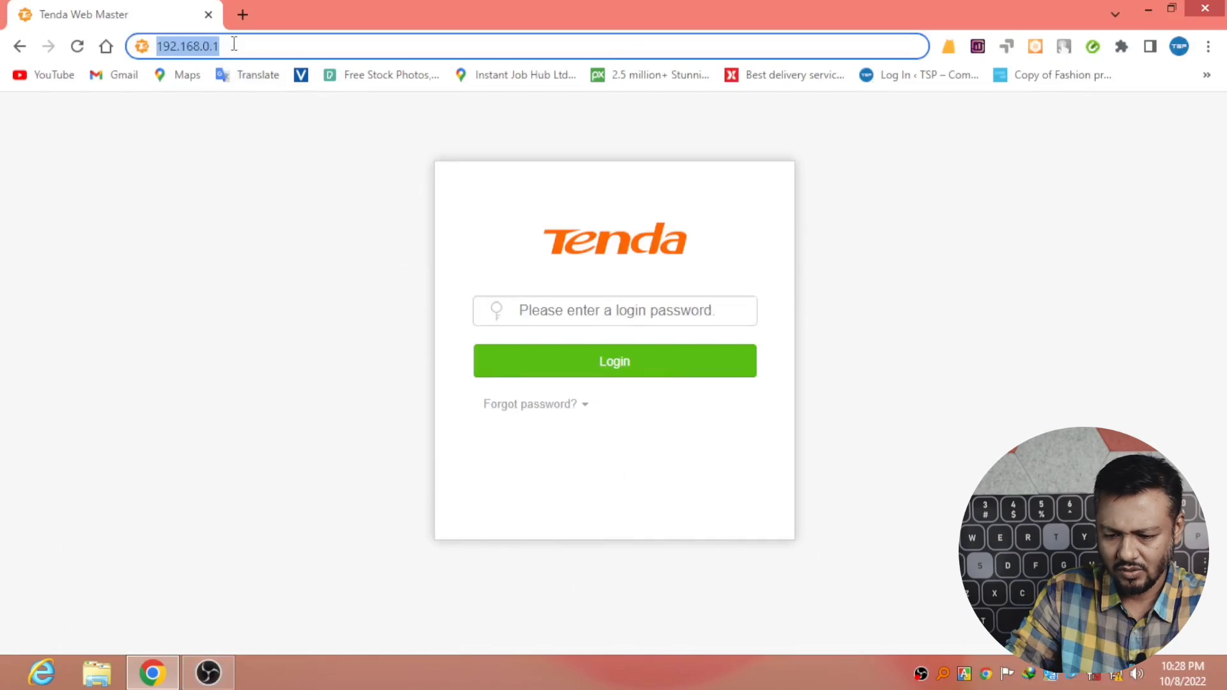
Enter the router admin password and log in to reach the Internet Status dashboard.
click(234, 44)
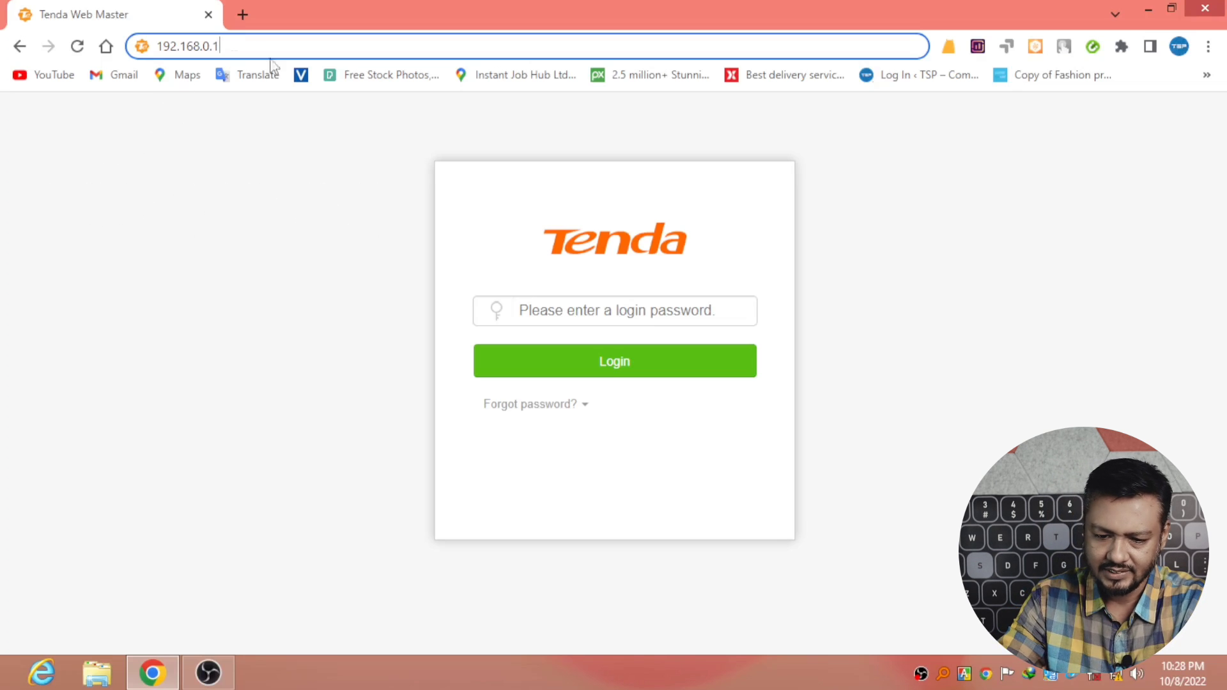
click(584, 312)
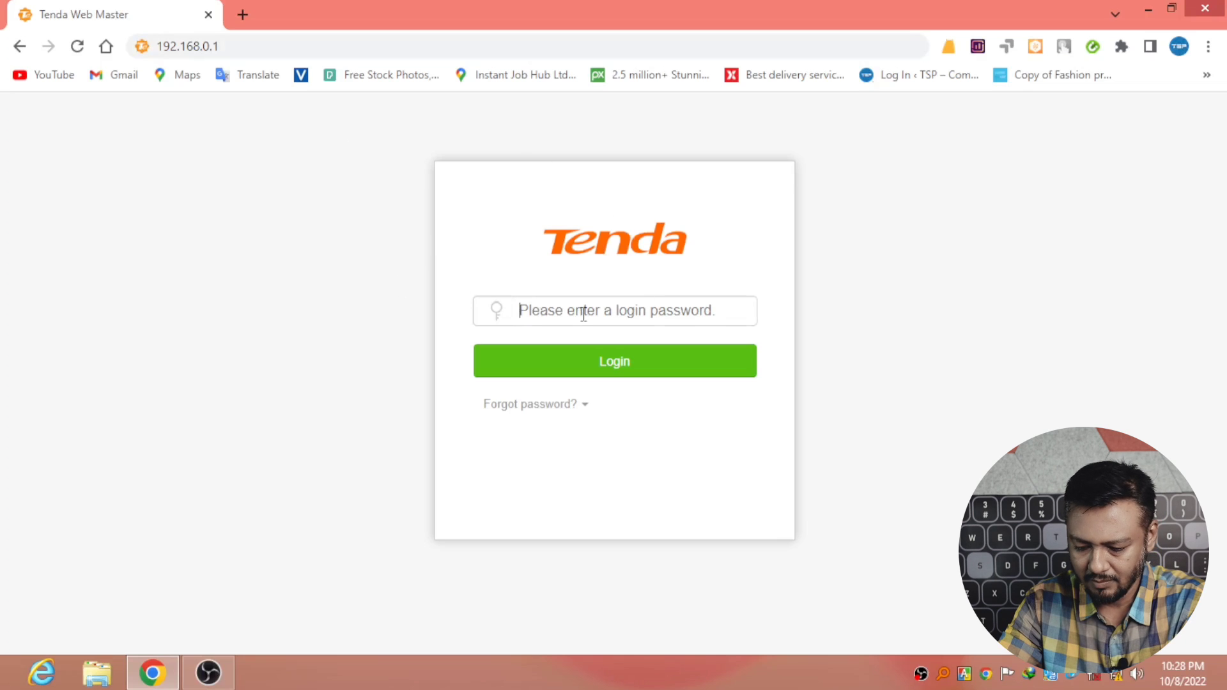
text(a)
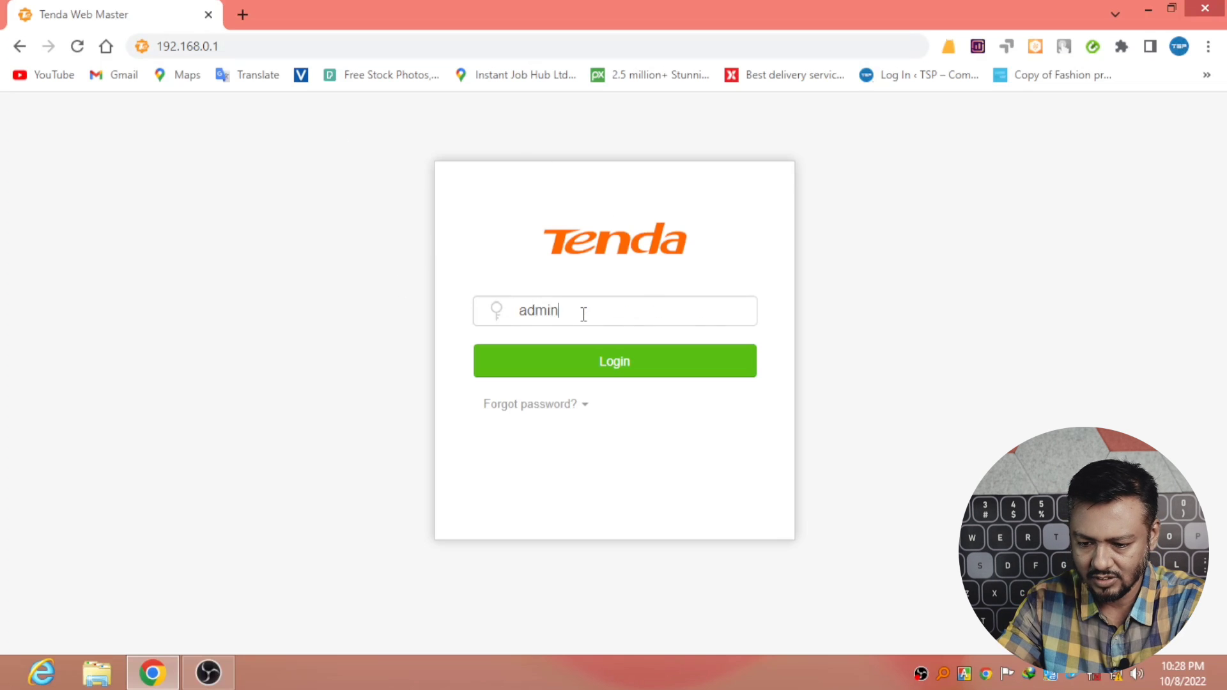
text(dmin)
click(593, 366)
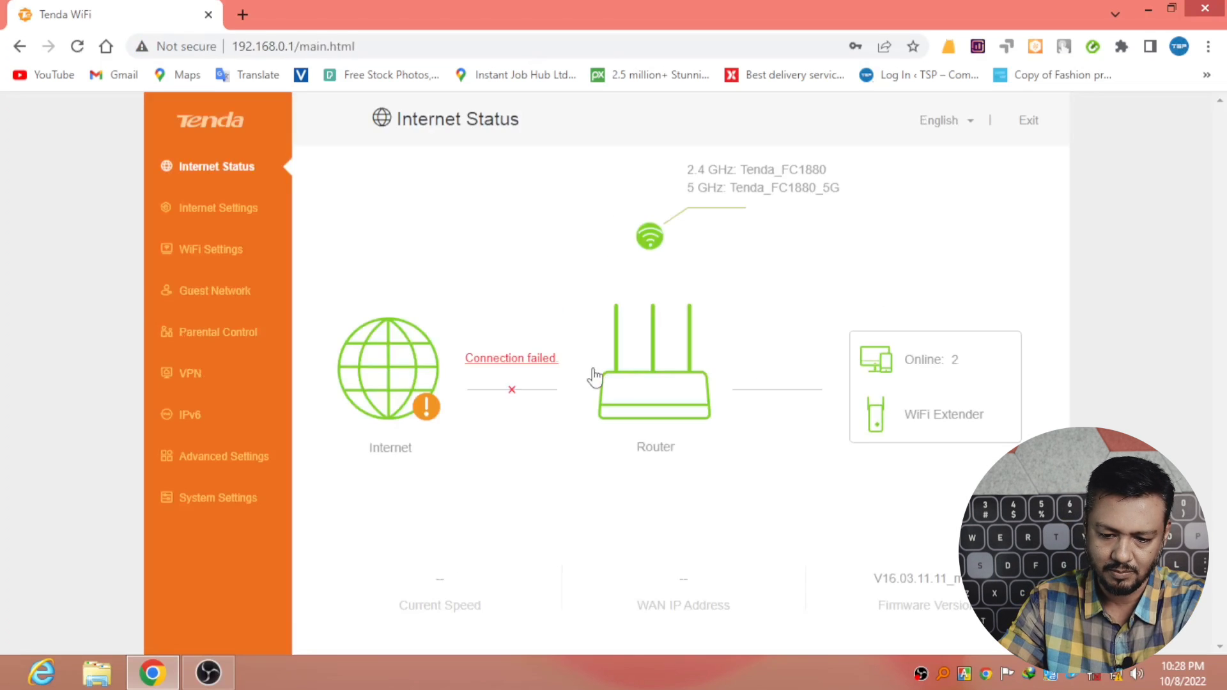
In full screen, review the 2.4 GHz network Tenda_FC1880's name, encryption mode and password.
key(F11)
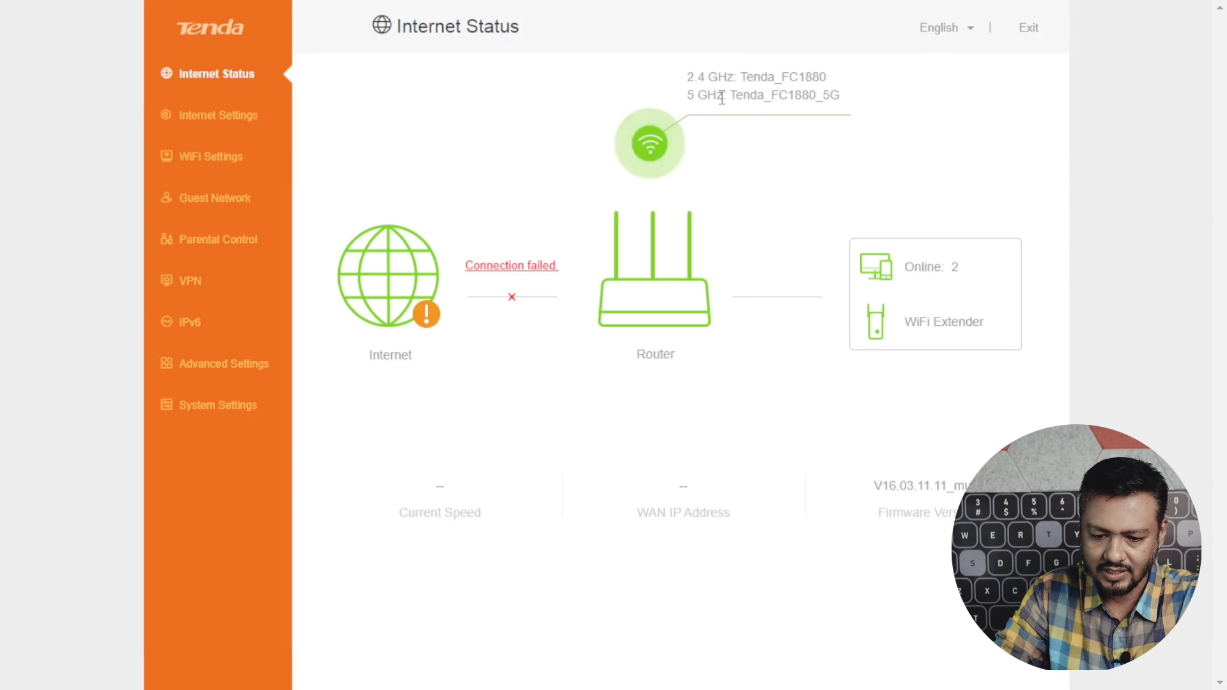
click(650, 148)
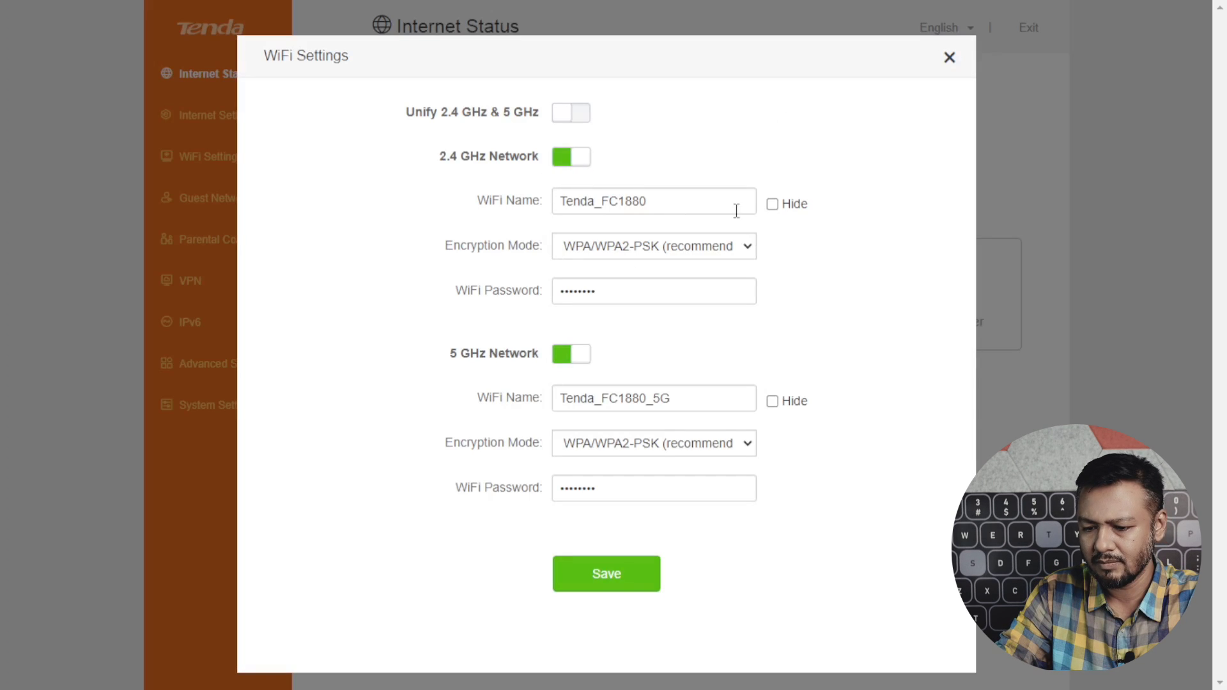
drag(566, 203, 680, 219)
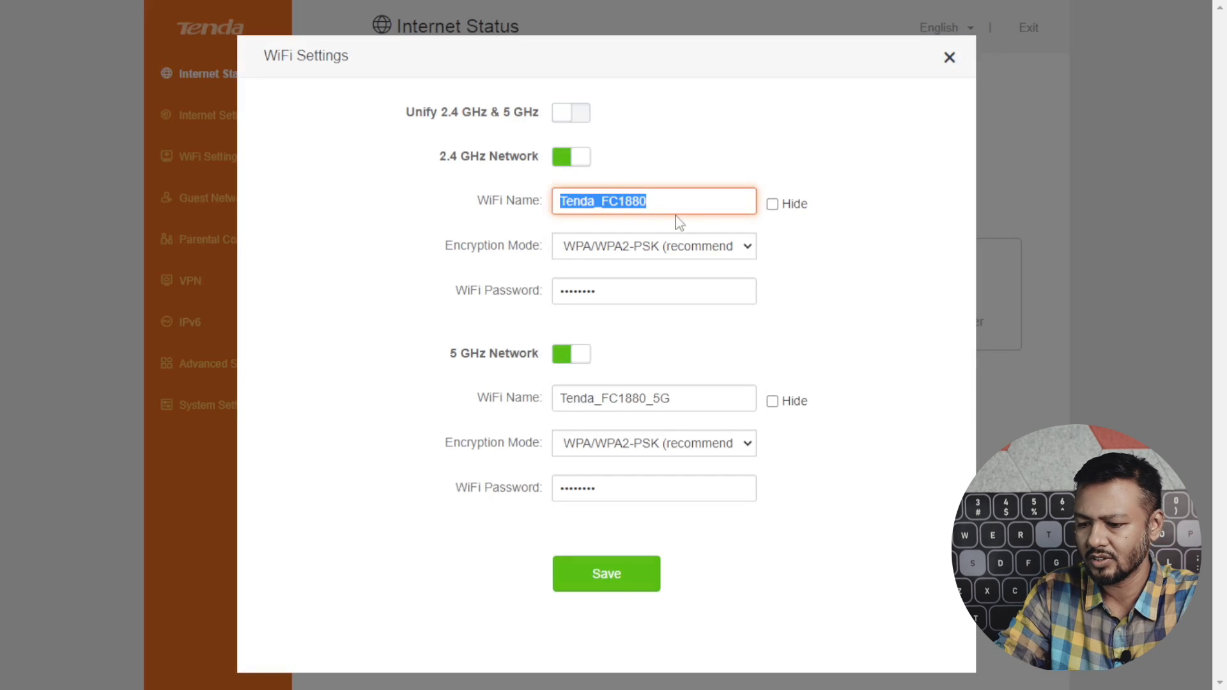
click(754, 254)
click(754, 254)
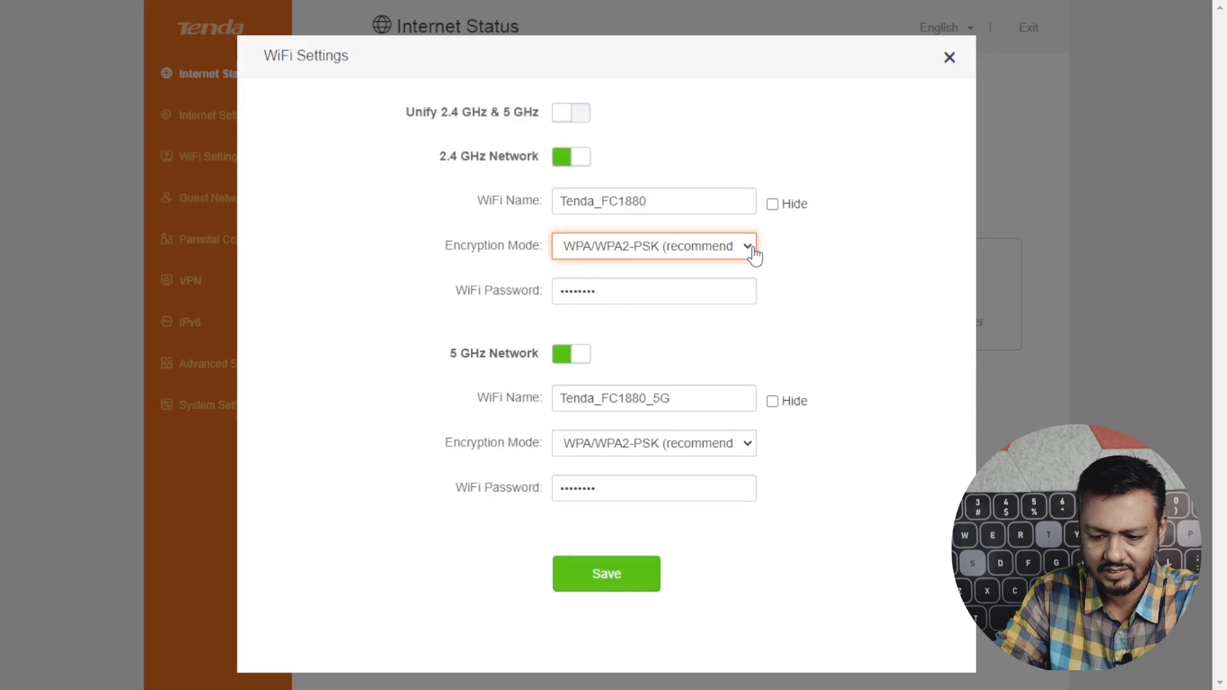
click(754, 255)
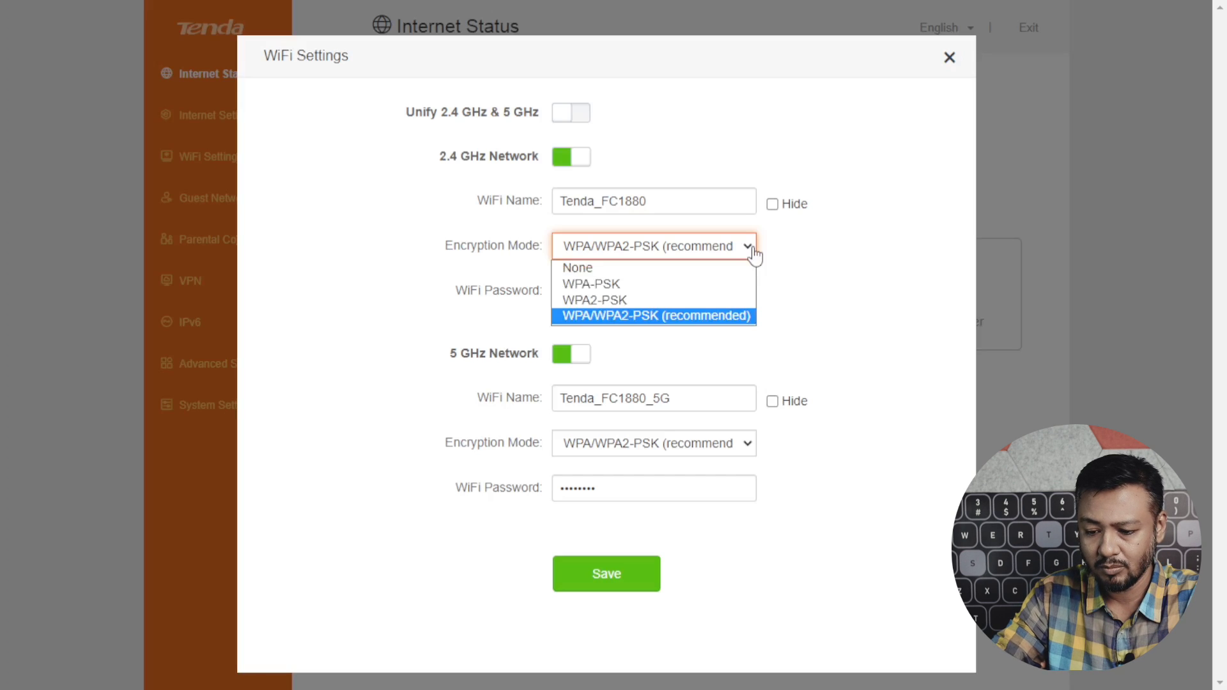
click(641, 326)
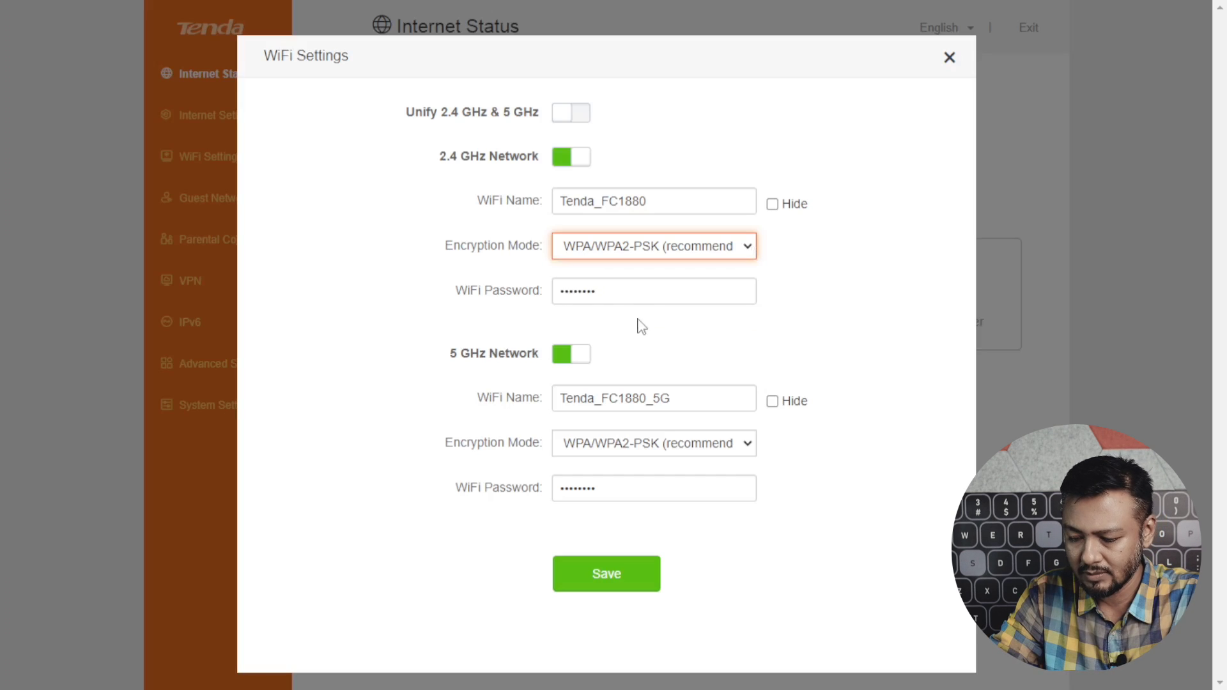
click(608, 292)
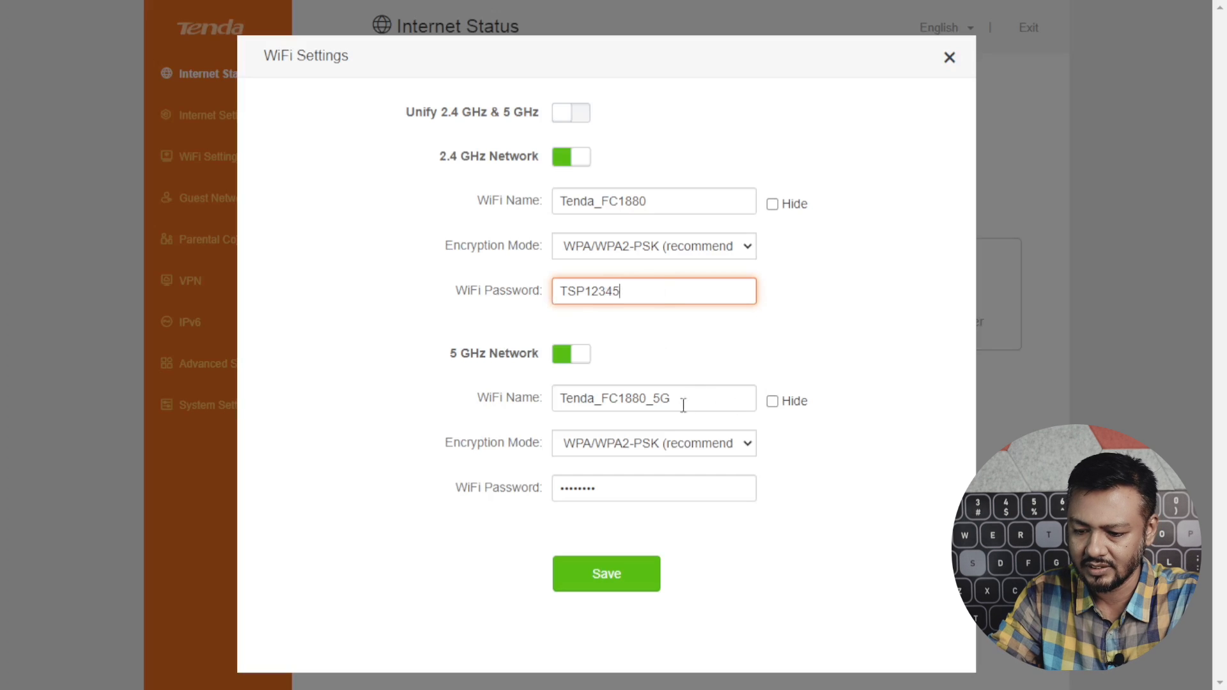
Check Tenda_FC1880_5G, keeping WPA/WPA2-PSK, and leave 2.4 GHz and 5 GHz unmerged.
drag(682, 400, 544, 401)
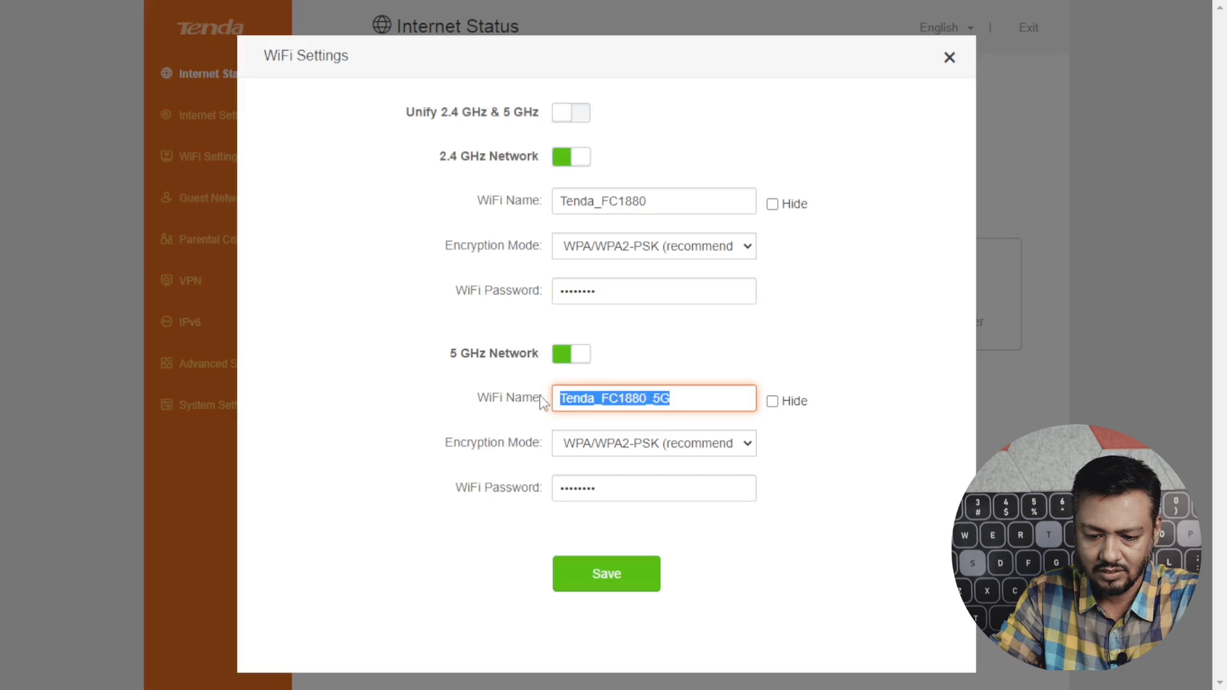
click(747, 443)
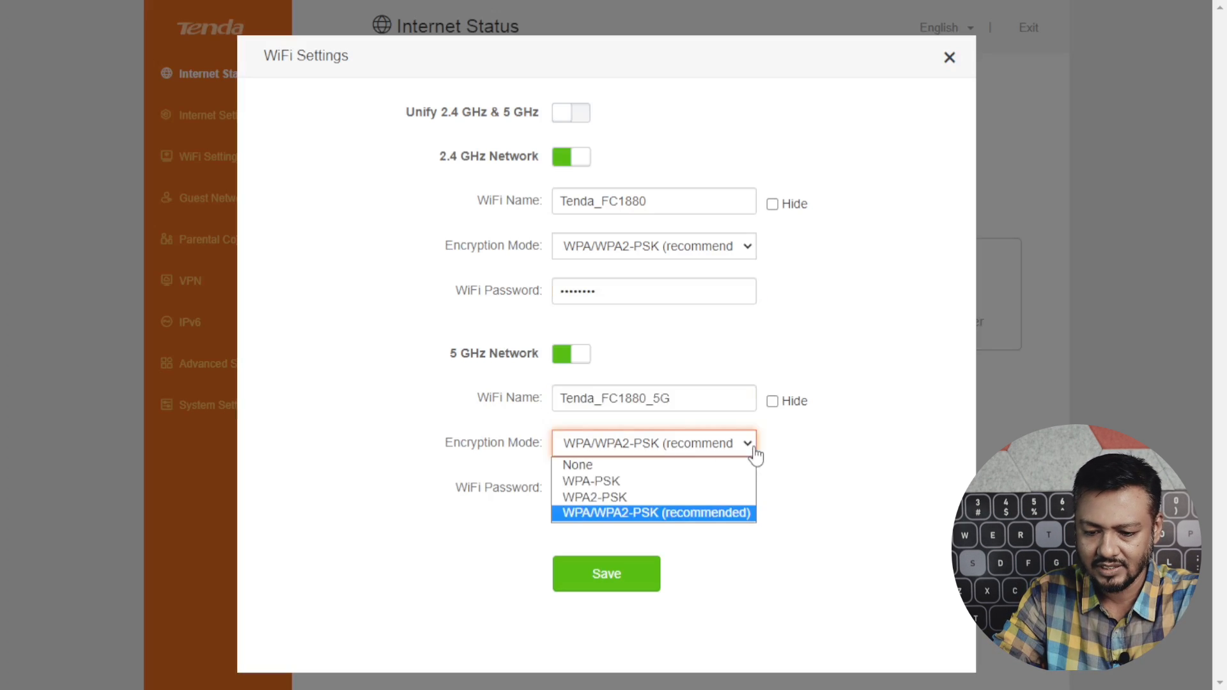
click(655, 512)
click(603, 487)
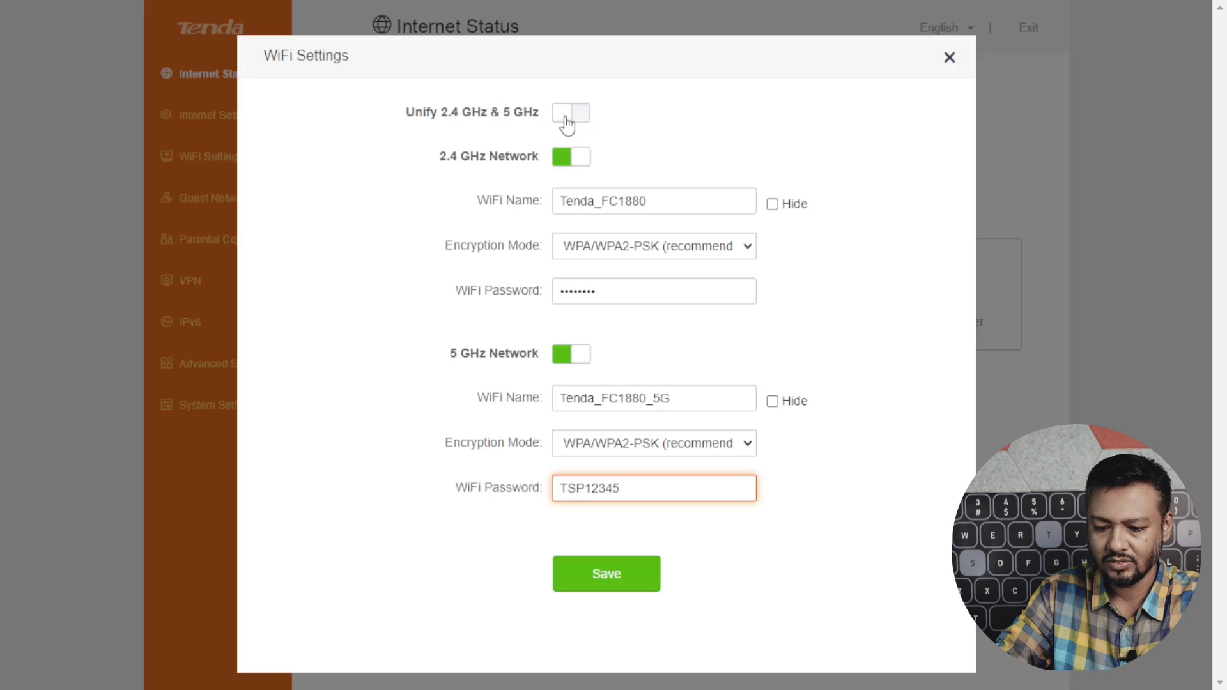
click(567, 115)
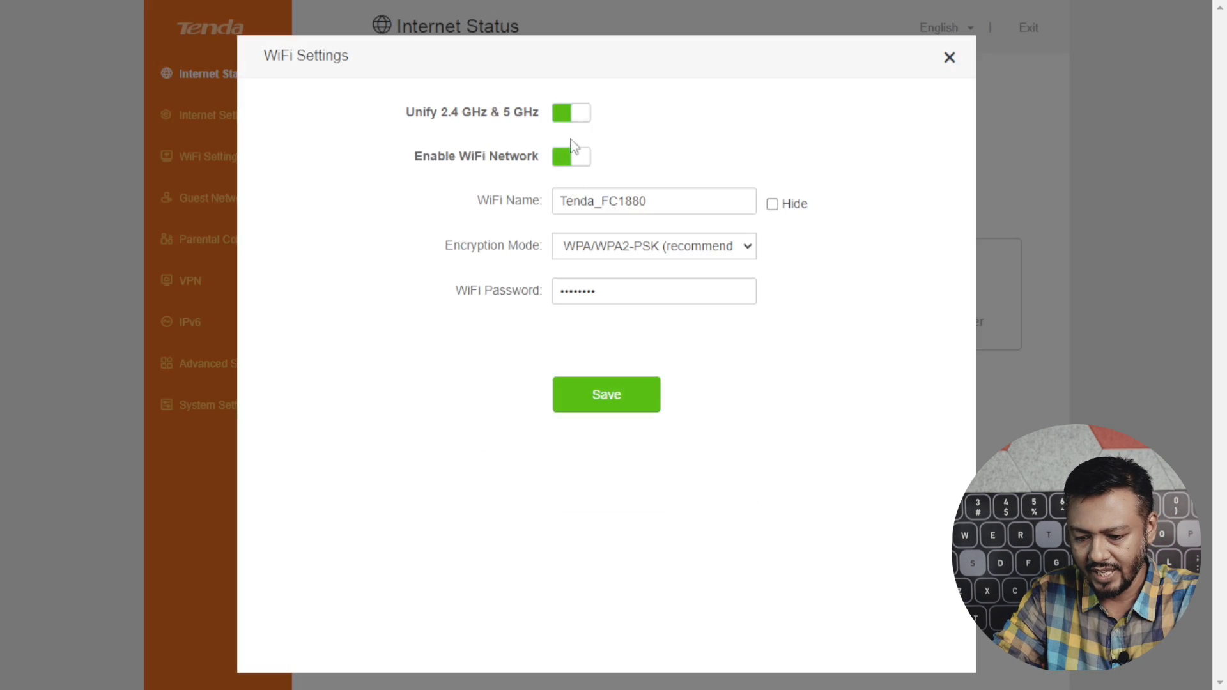
click(569, 121)
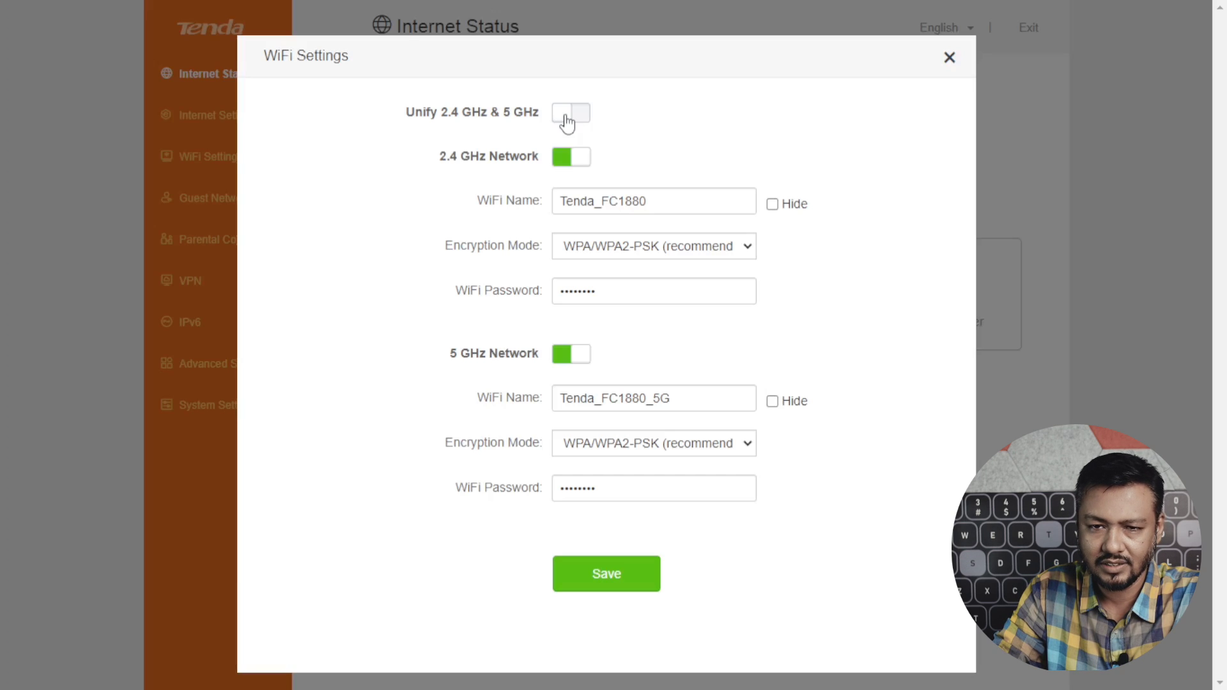
click(951, 64)
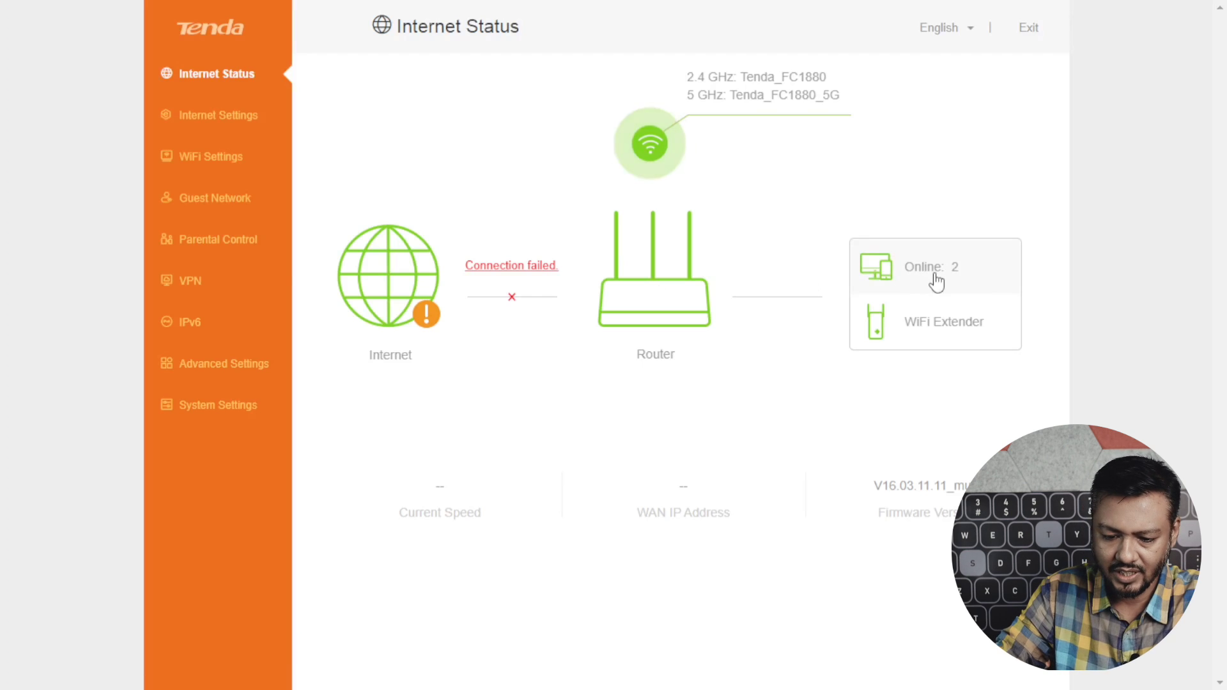
Check the two online devices, the empty blacklist and WiFi extender info, then open Internet Settings.
click(936, 281)
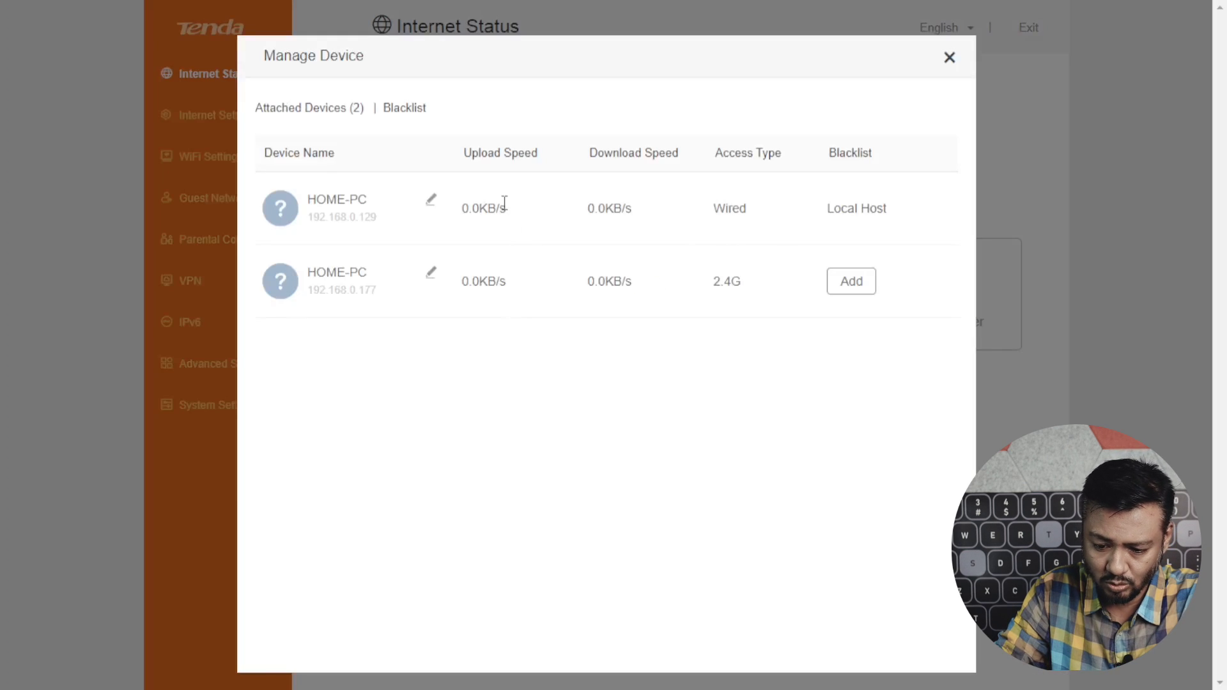
click(406, 110)
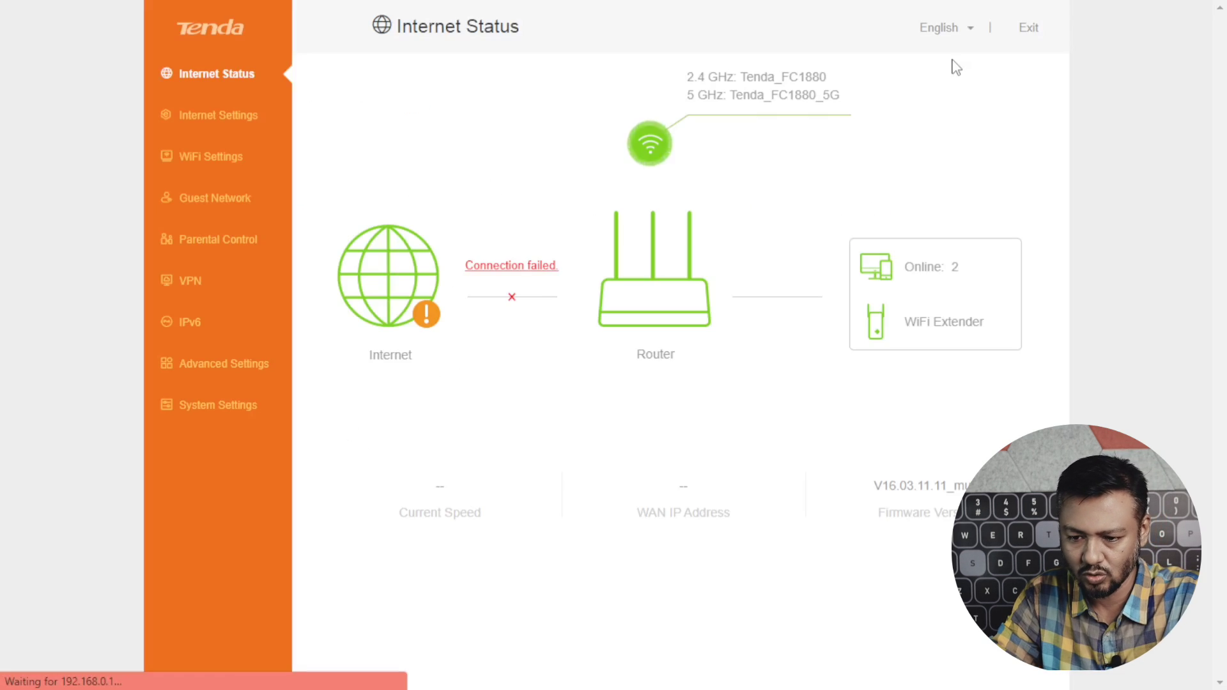
click(951, 63)
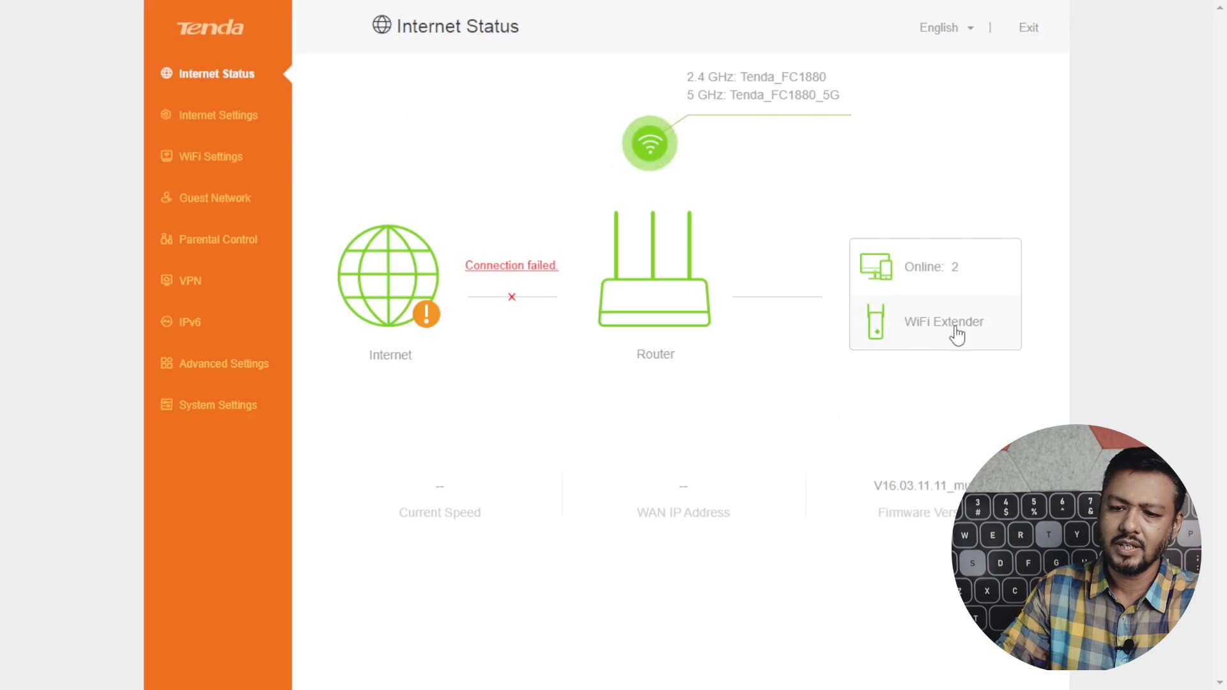
click(956, 332)
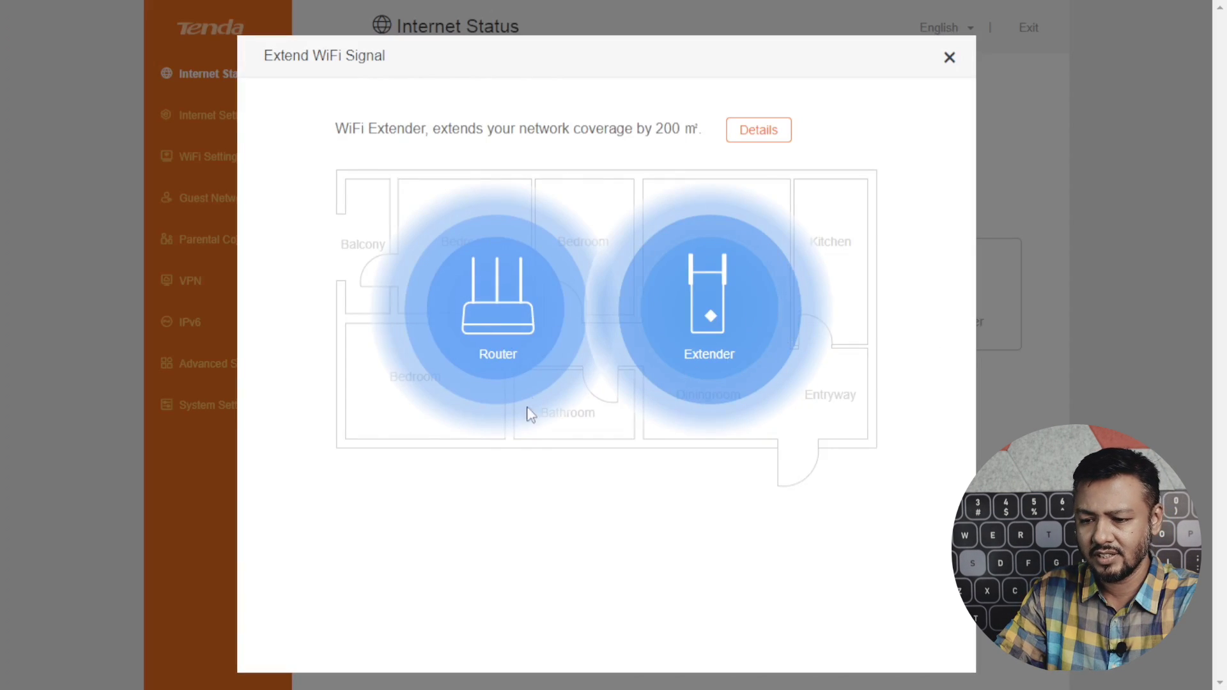
click(949, 57)
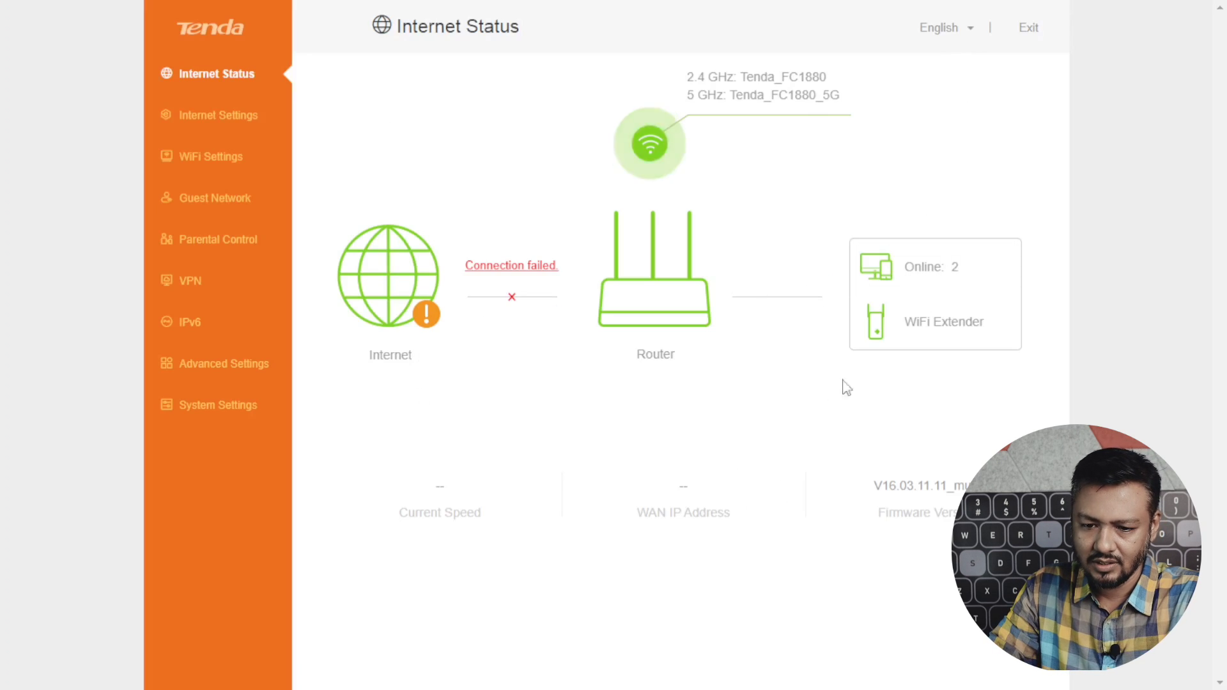
click(224, 125)
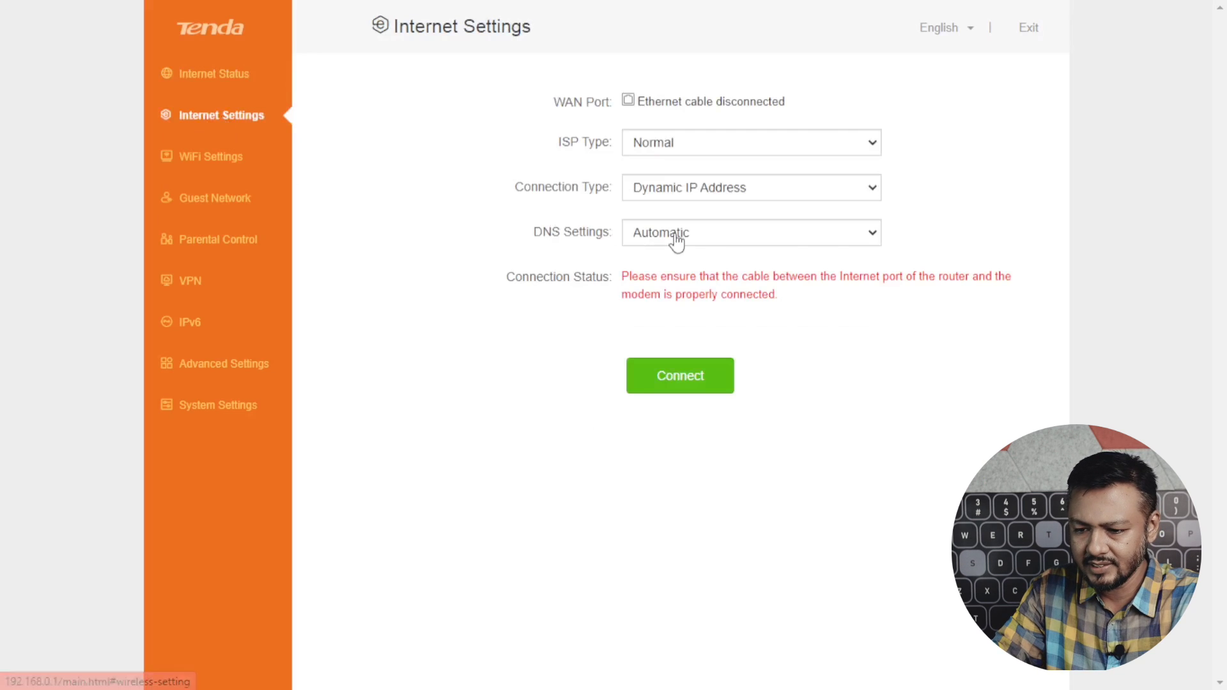
Keep Normal ISP type and Dynamic IP Address connection, and switch DNS Settings to Manual.
click(875, 145)
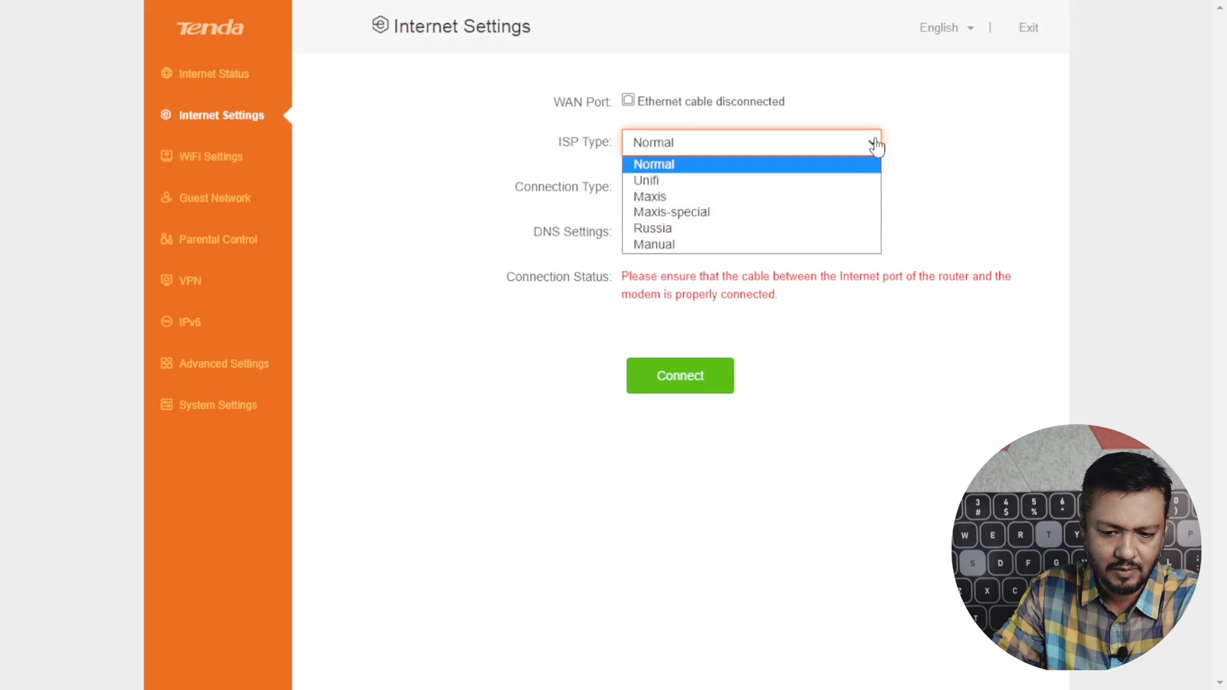
click(875, 143)
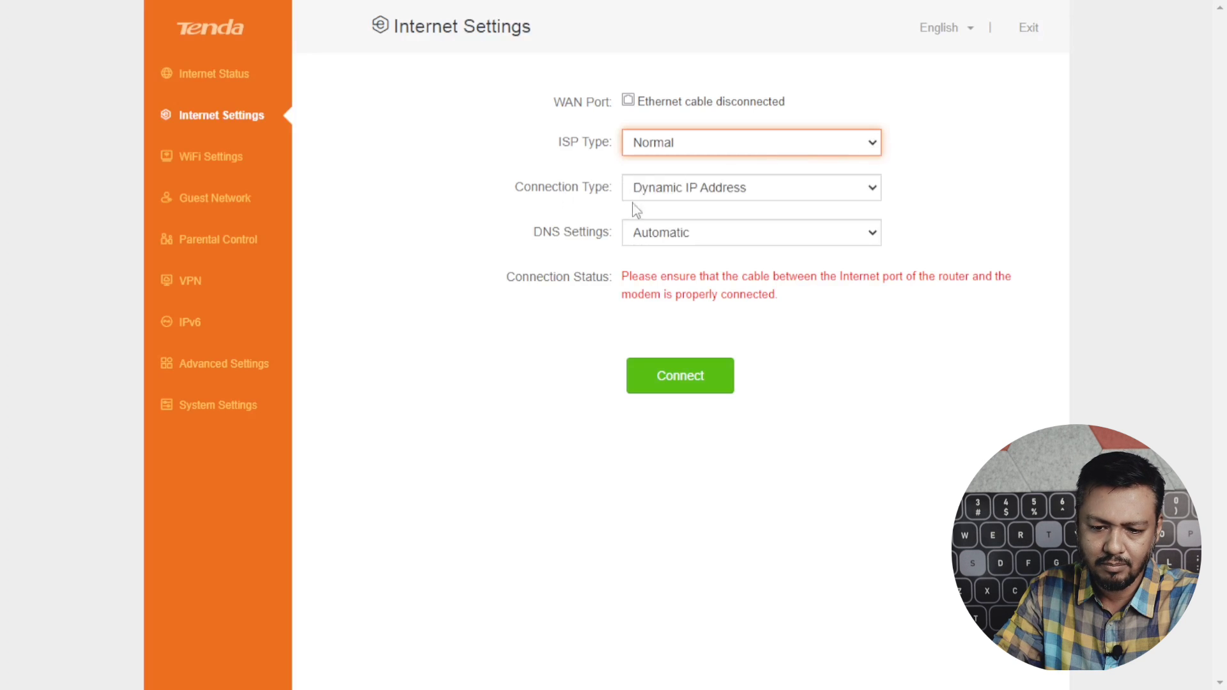
click(873, 190)
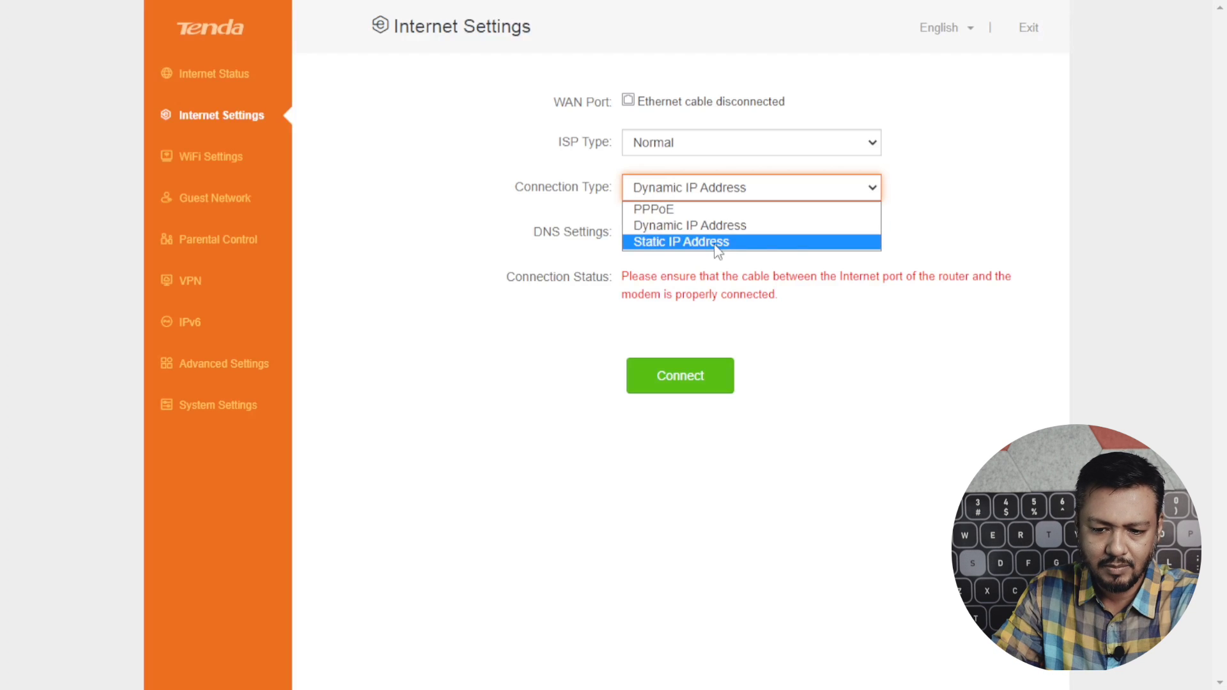
click(875, 192)
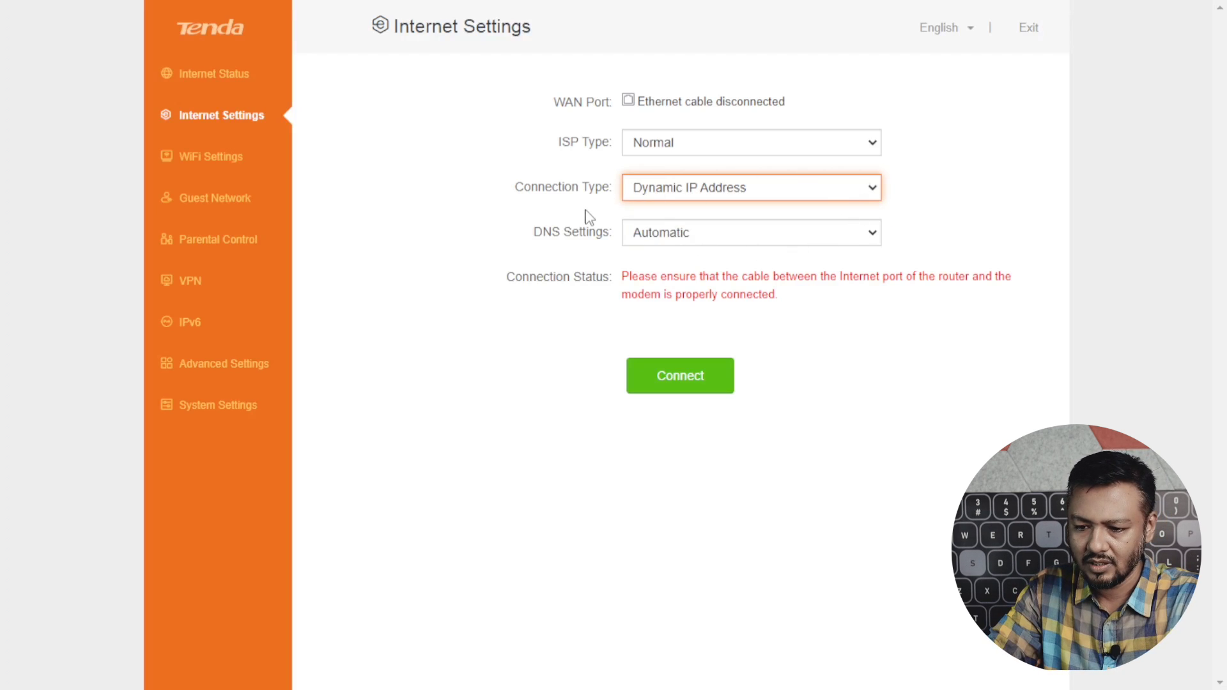
click(873, 236)
click(874, 238)
click(873, 238)
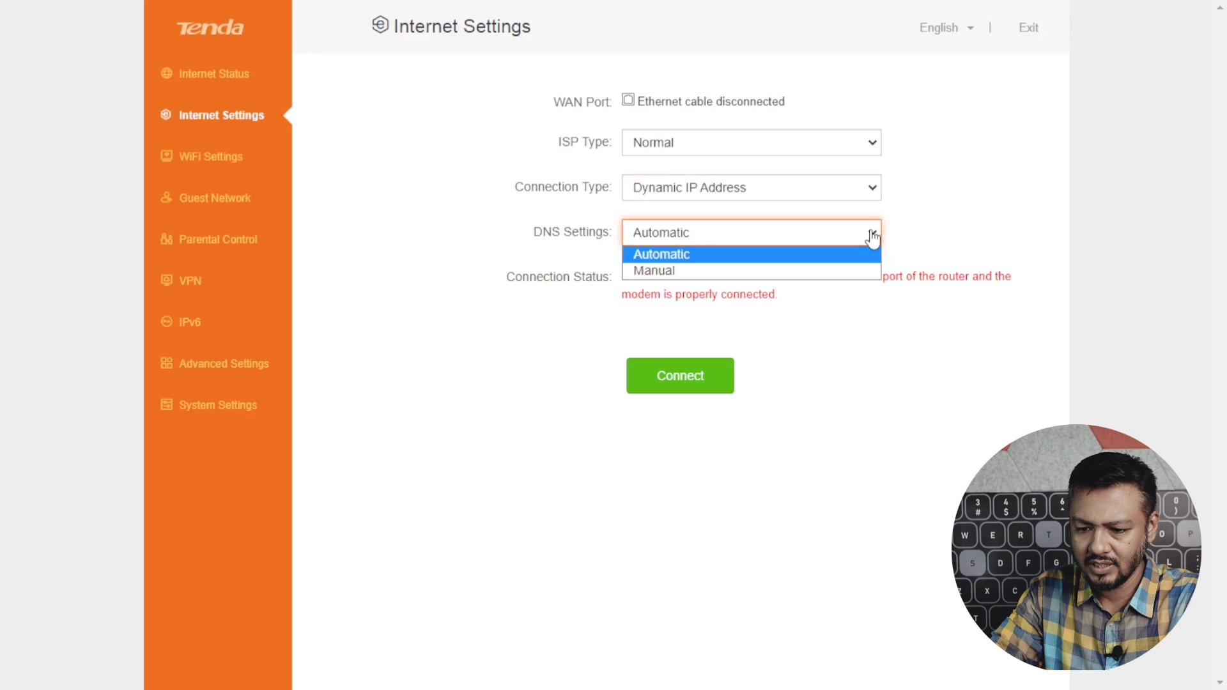
click(731, 272)
click(214, 160)
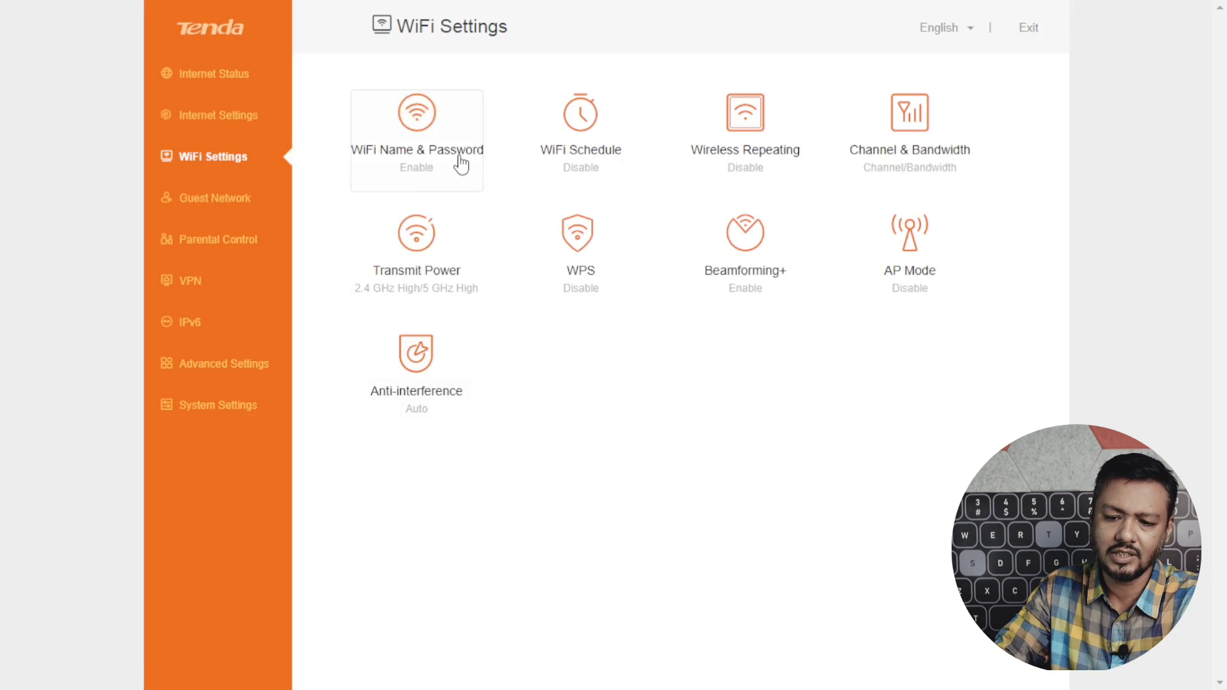
click(427, 136)
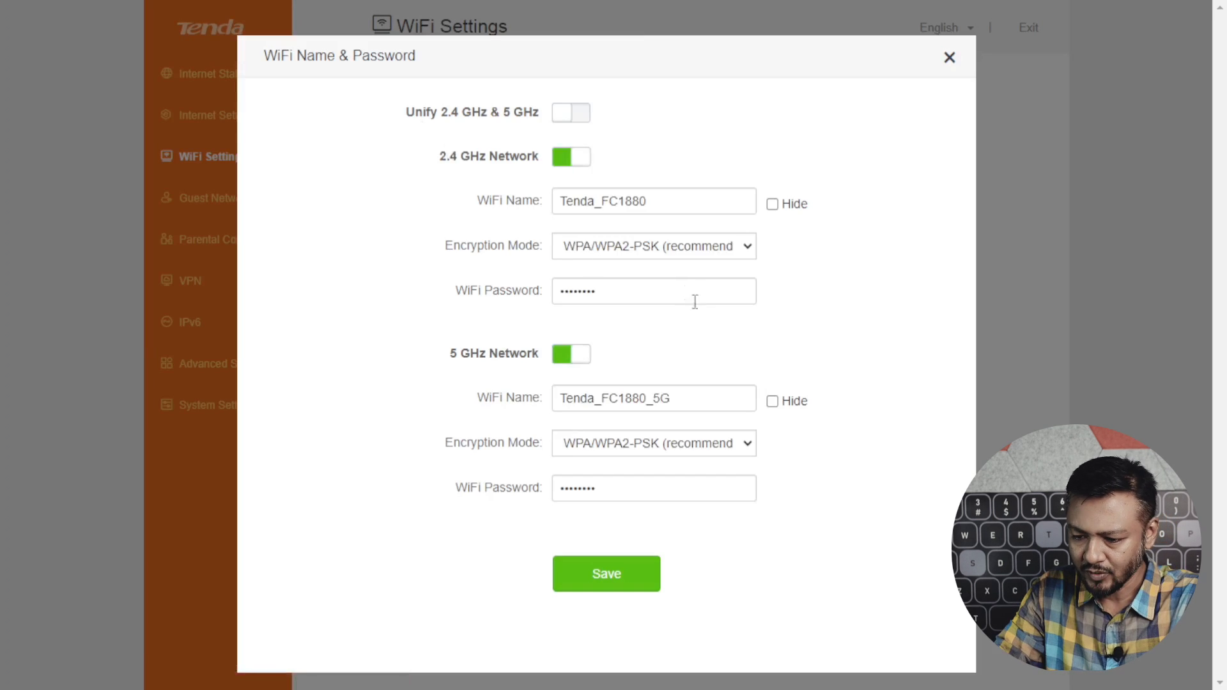
click(952, 59)
click(574, 119)
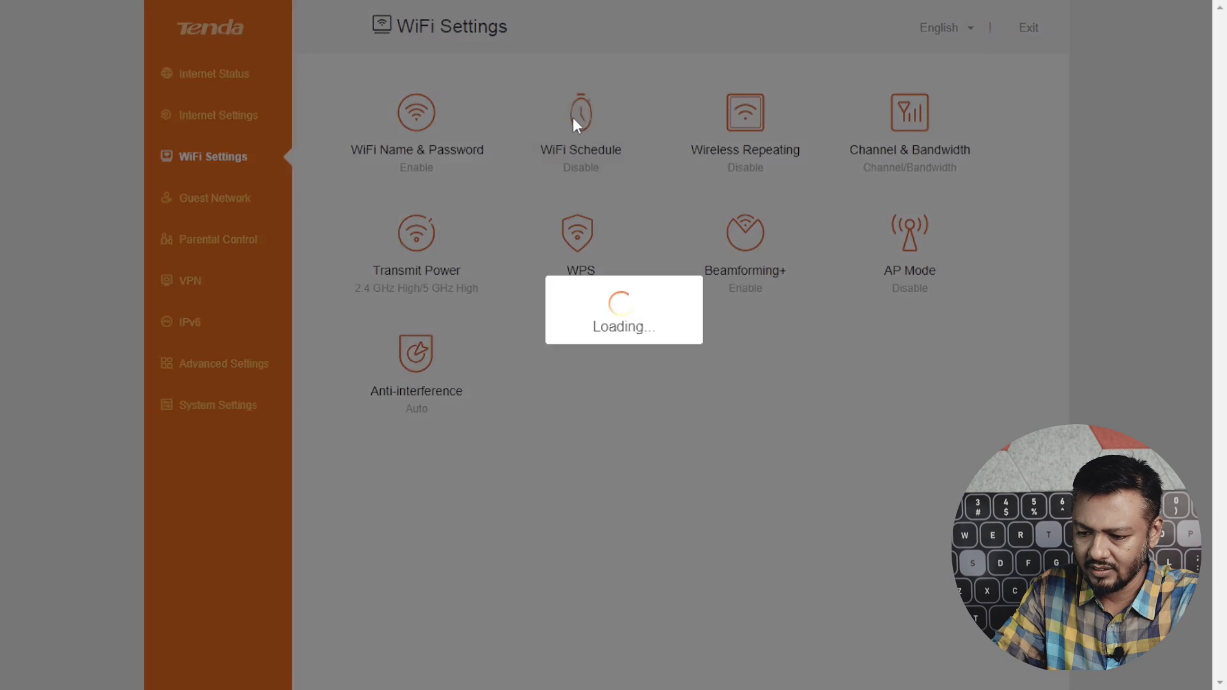
click(580, 157)
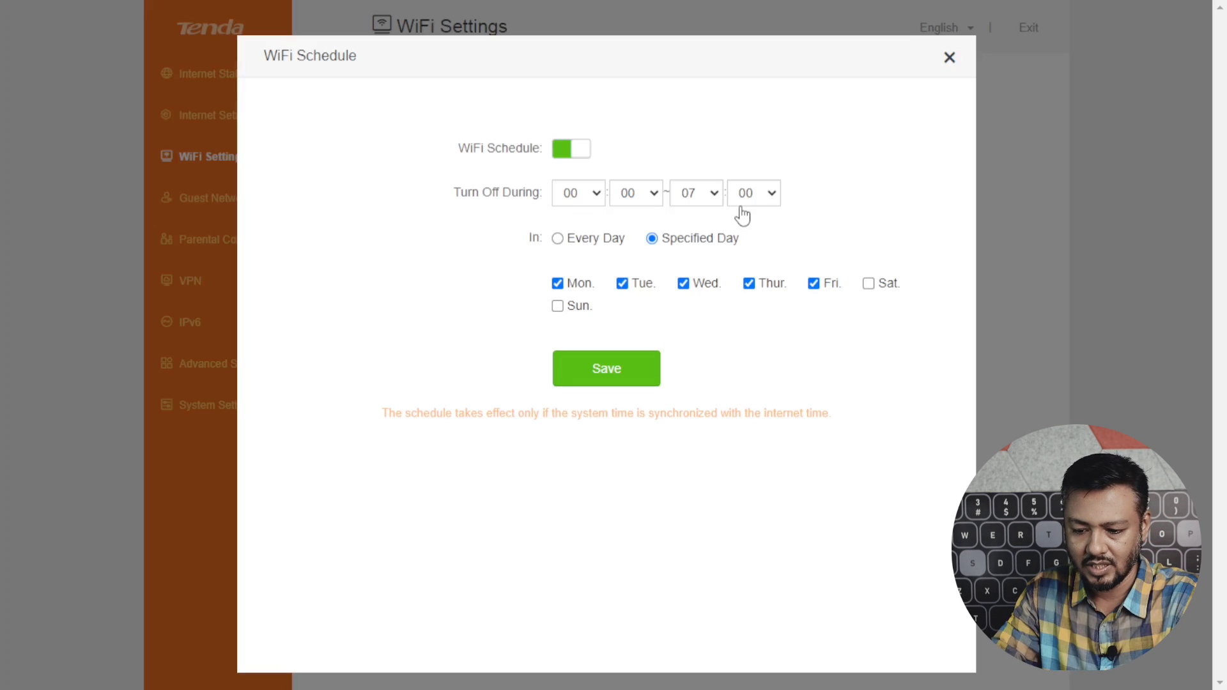
click(949, 57)
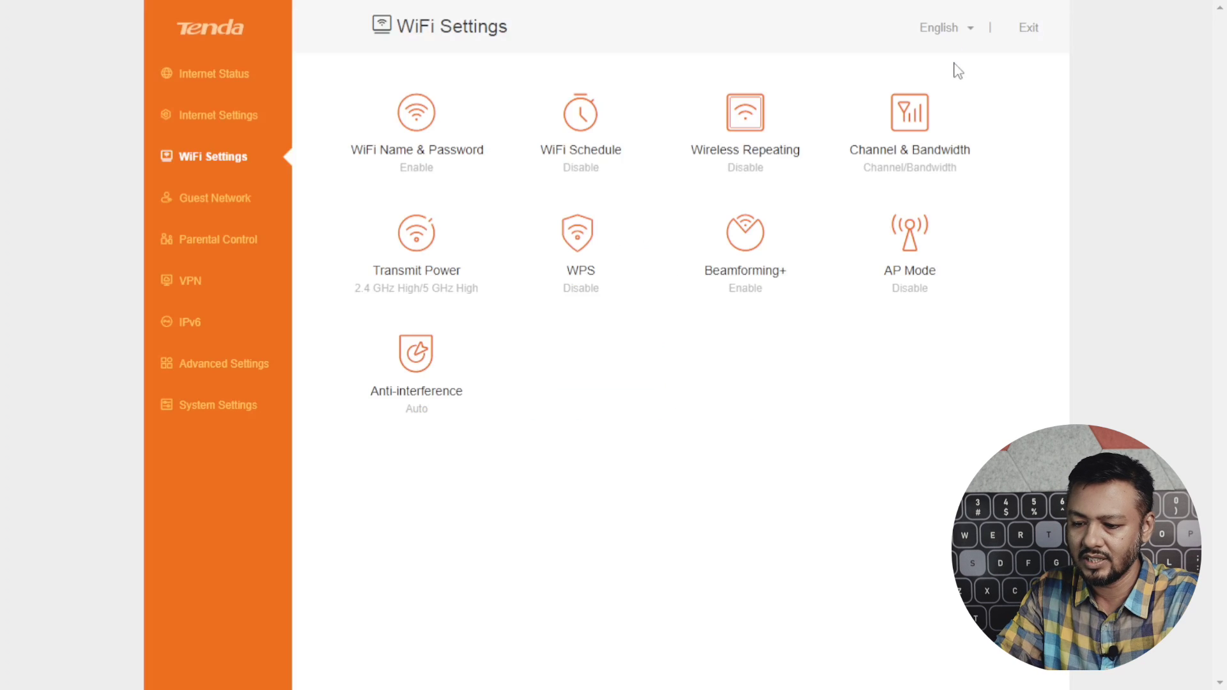
click(757, 118)
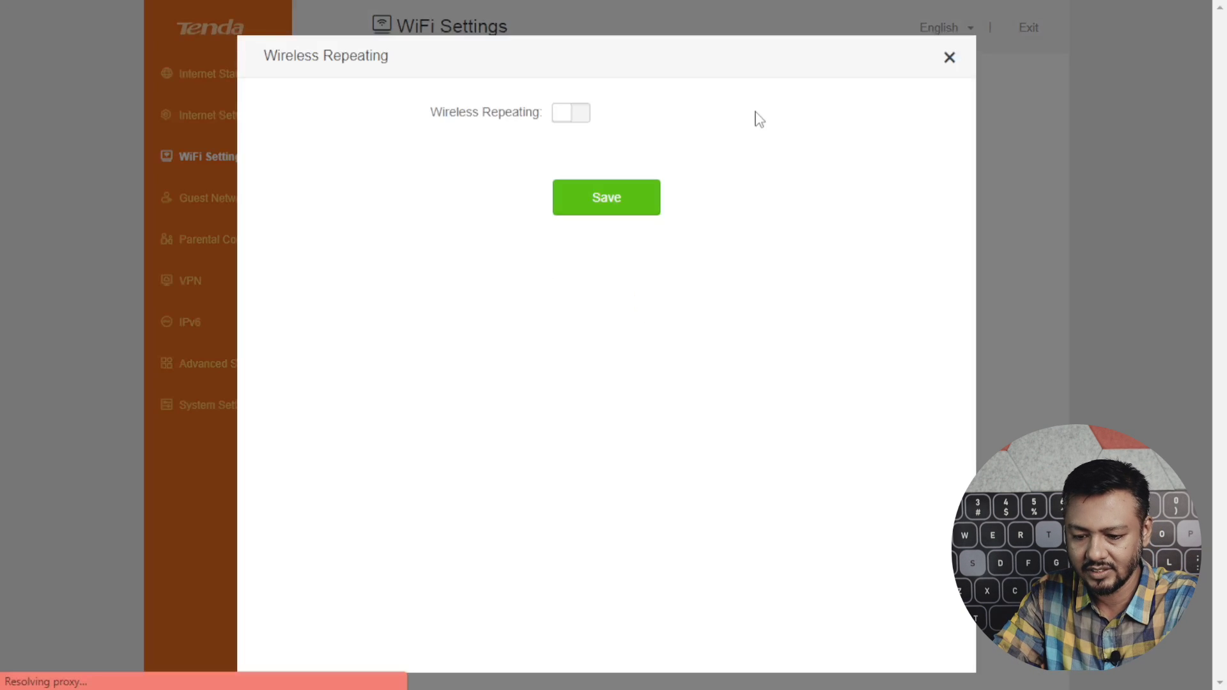
click(579, 115)
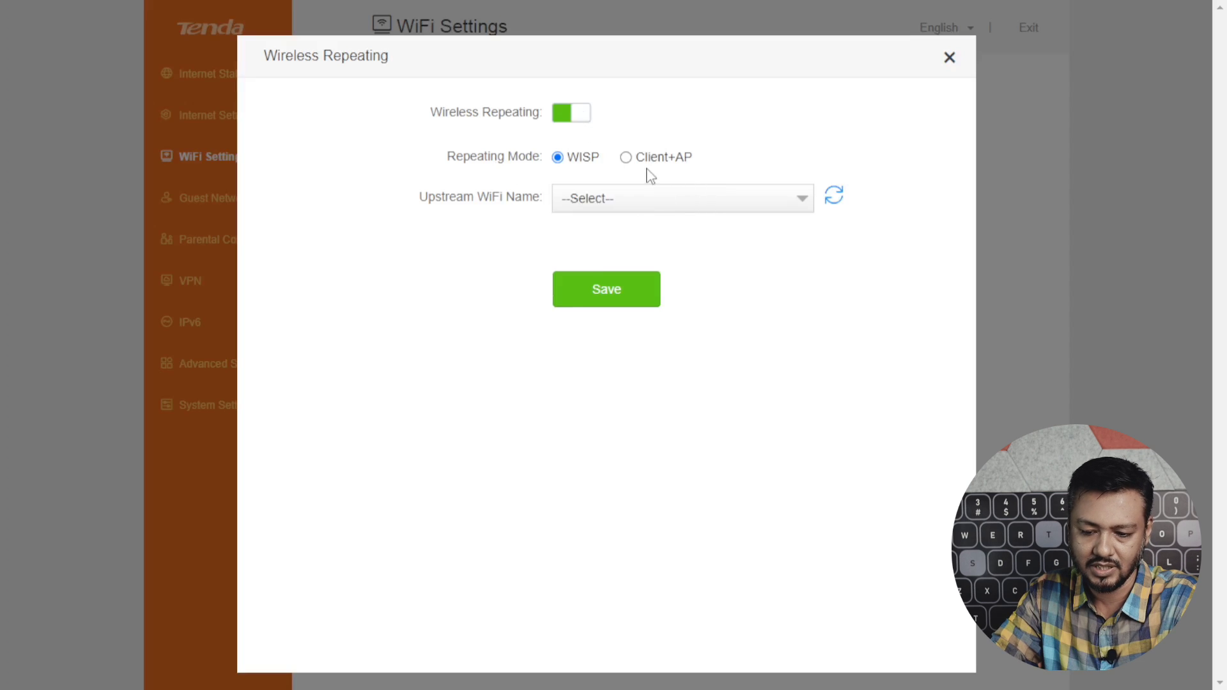
click(950, 58)
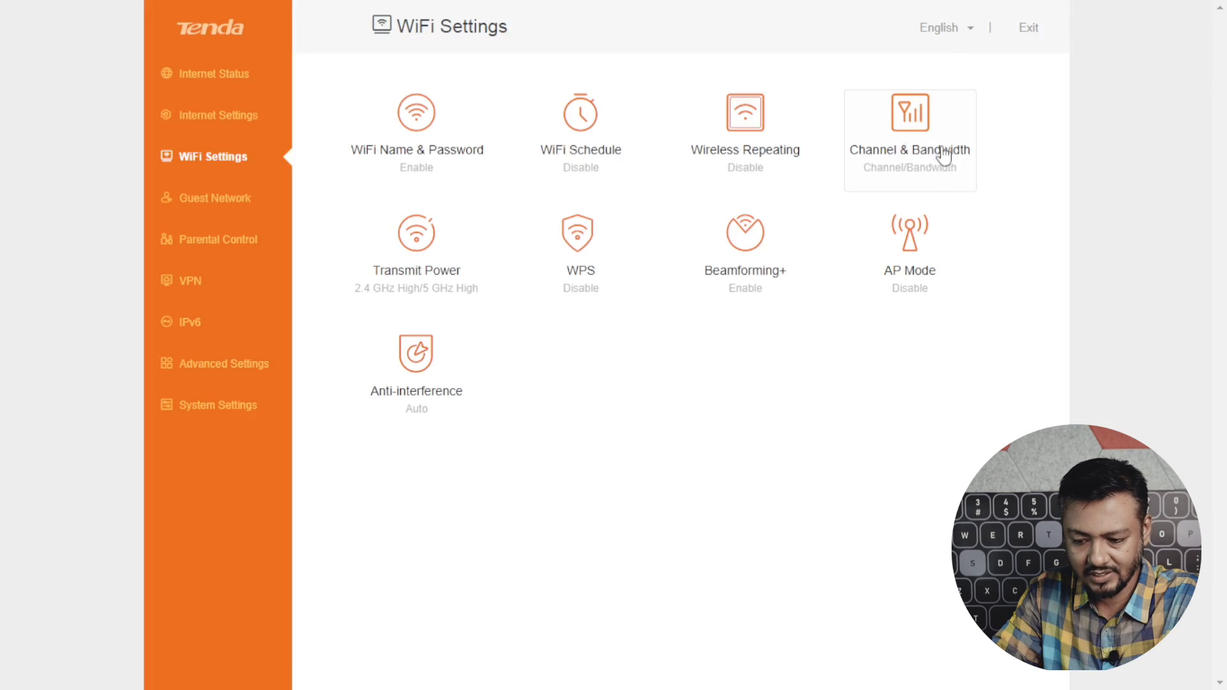
click(923, 140)
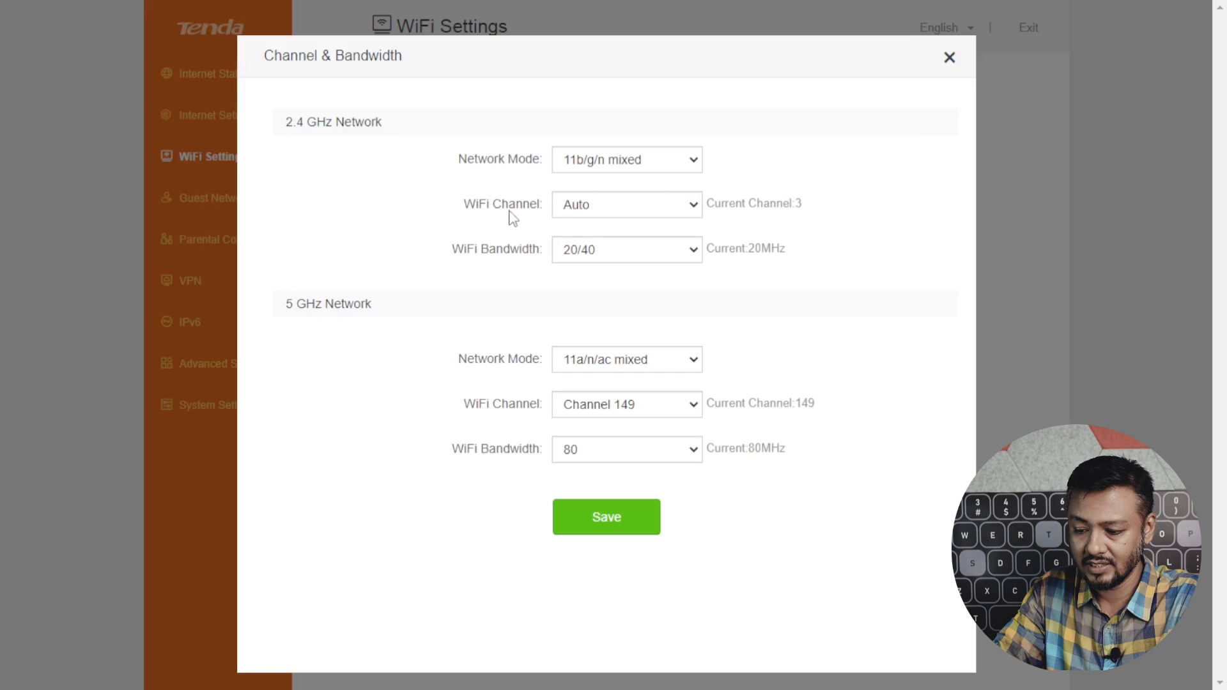
click(693, 206)
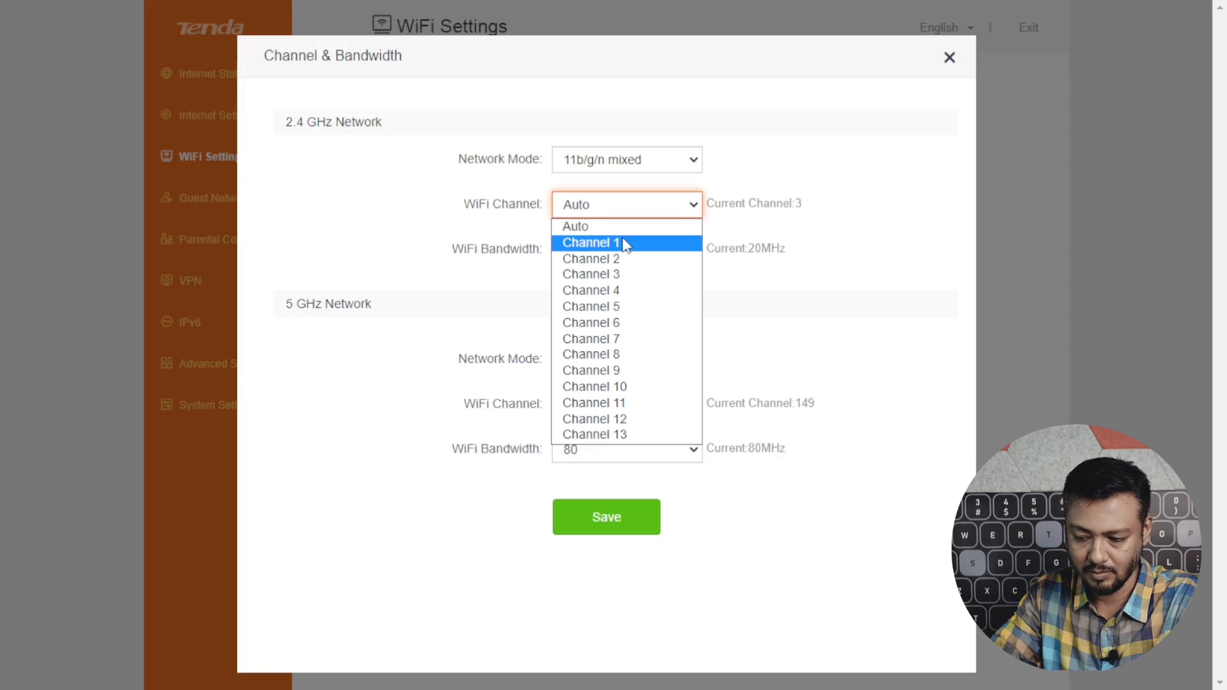
click(692, 251)
click(692, 251)
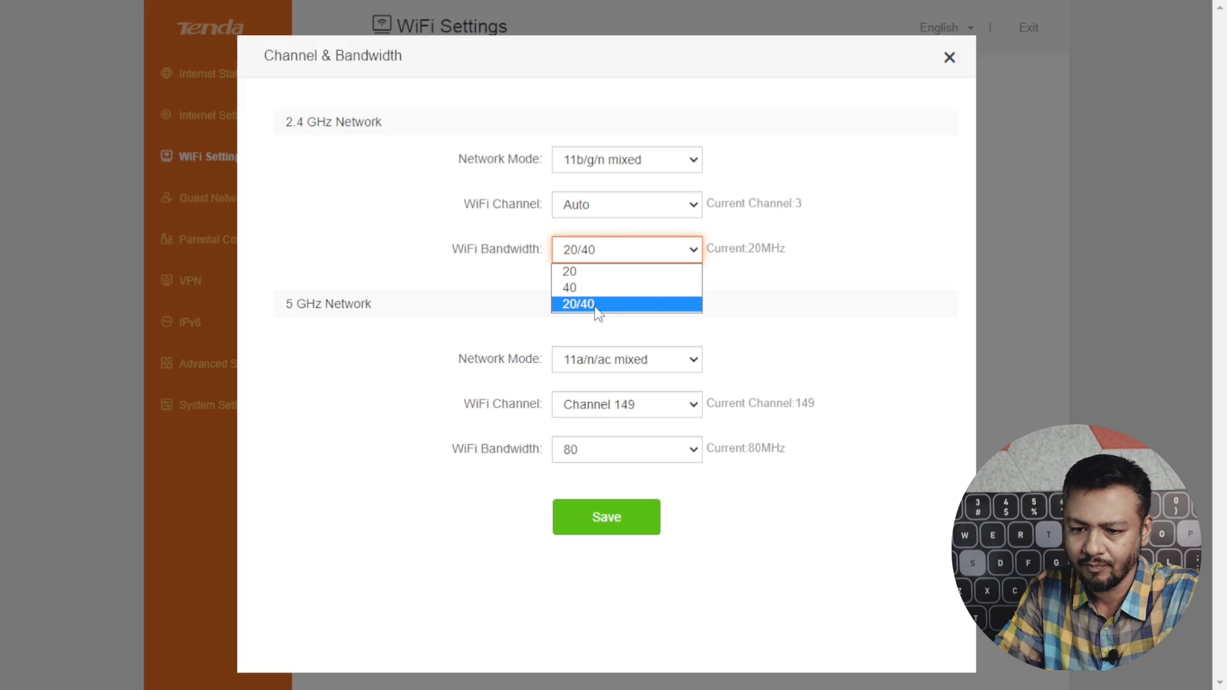
click(600, 312)
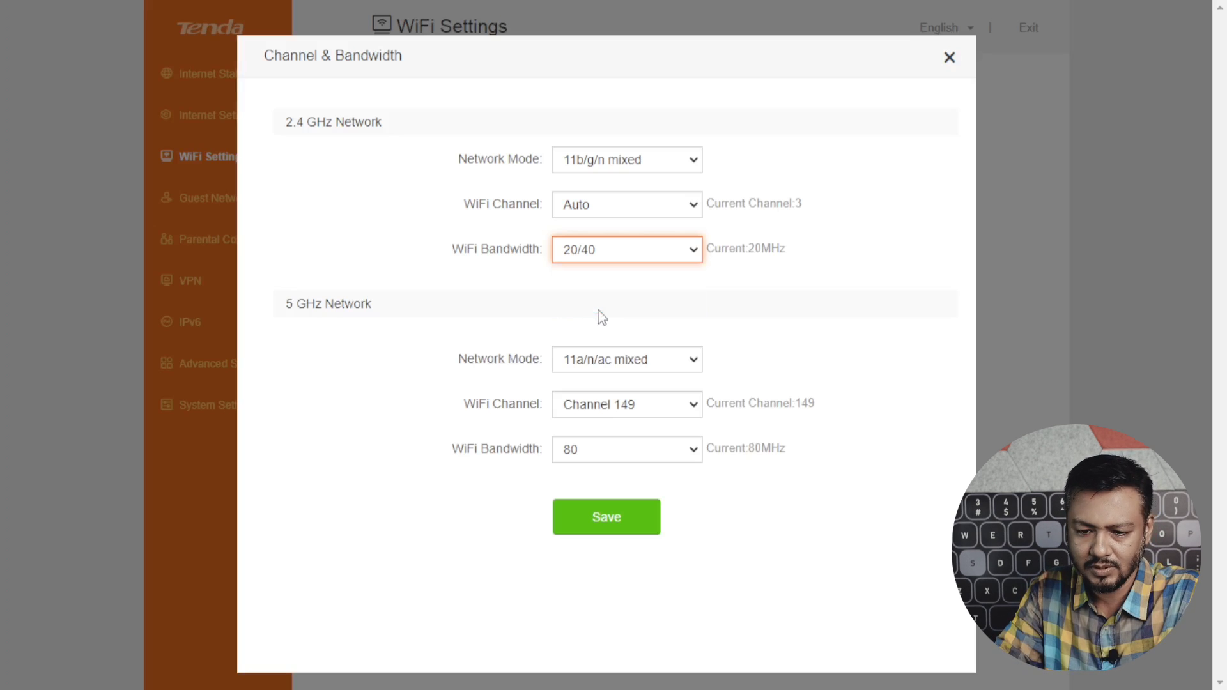
click(693, 256)
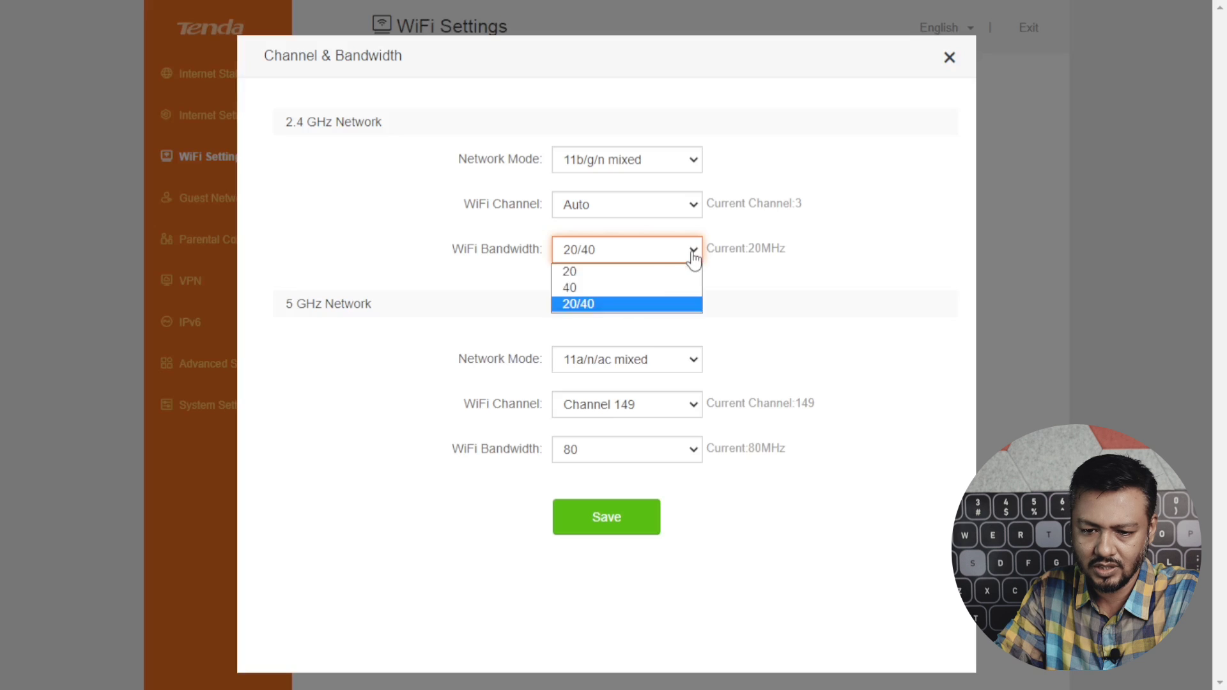
click(605, 272)
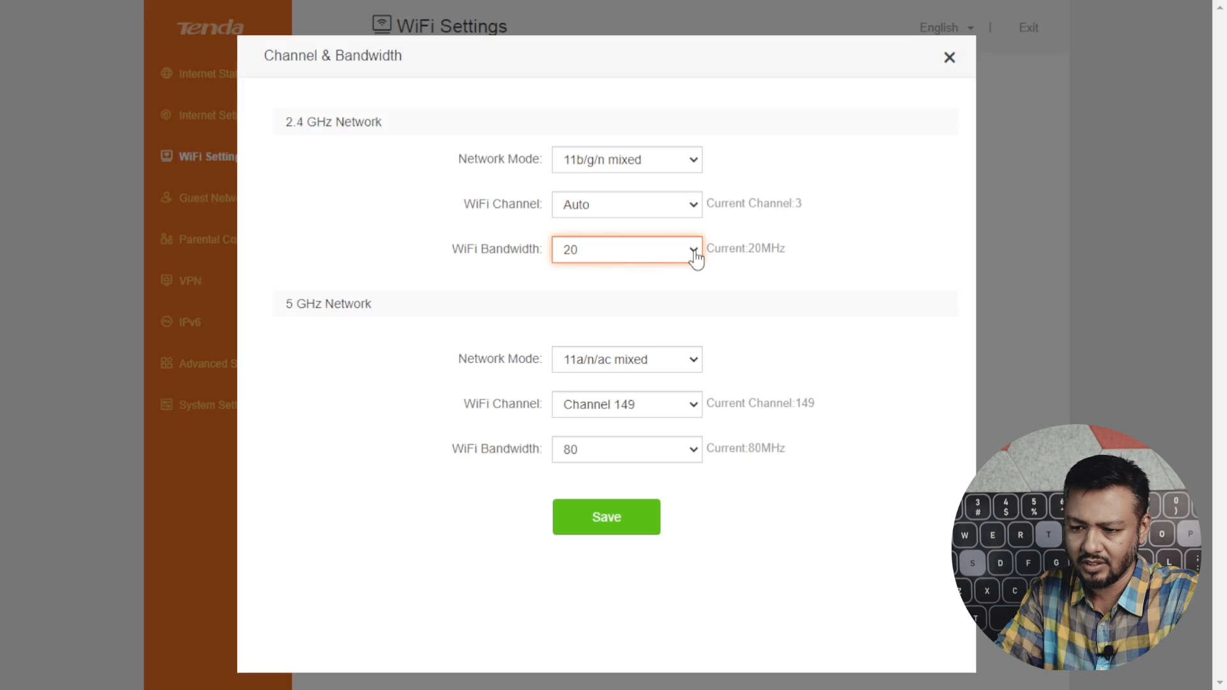
click(696, 257)
click(637, 289)
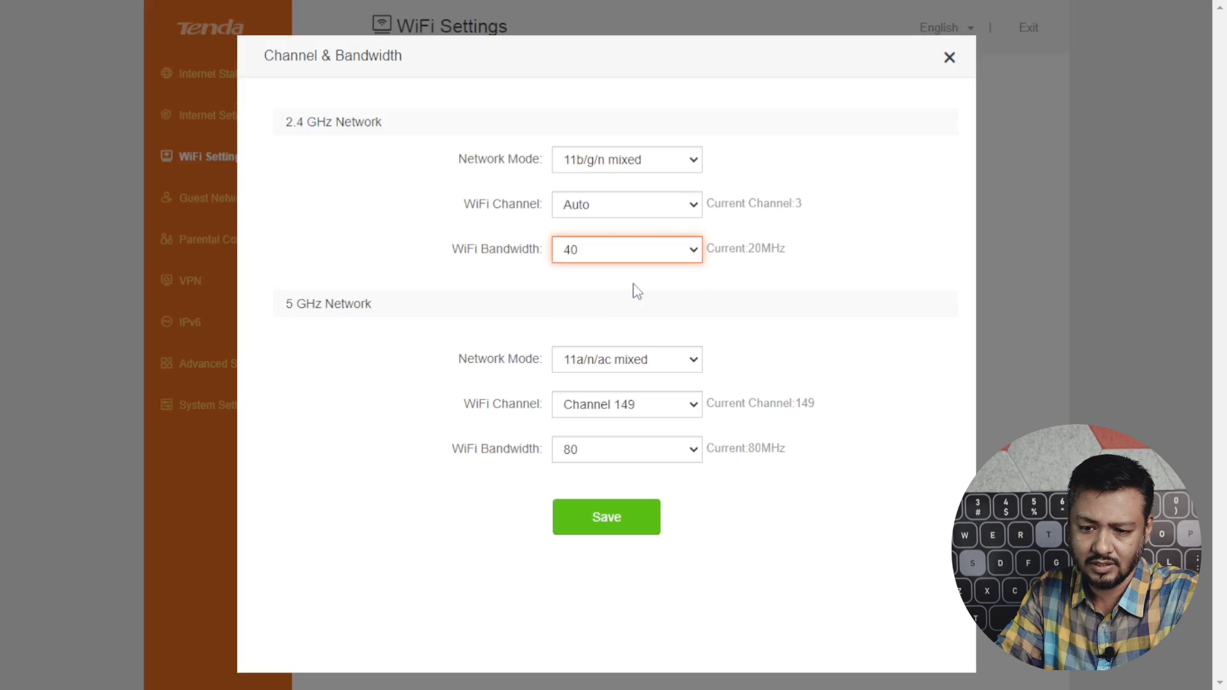
click(693, 259)
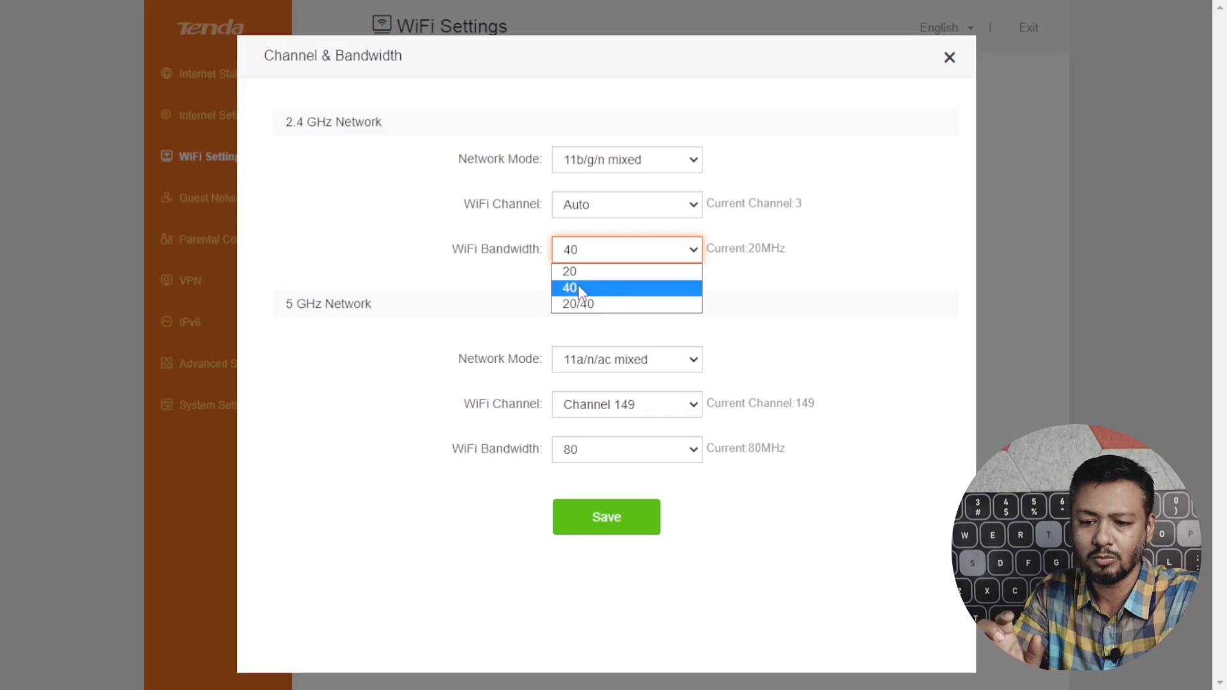
click(580, 291)
click(688, 258)
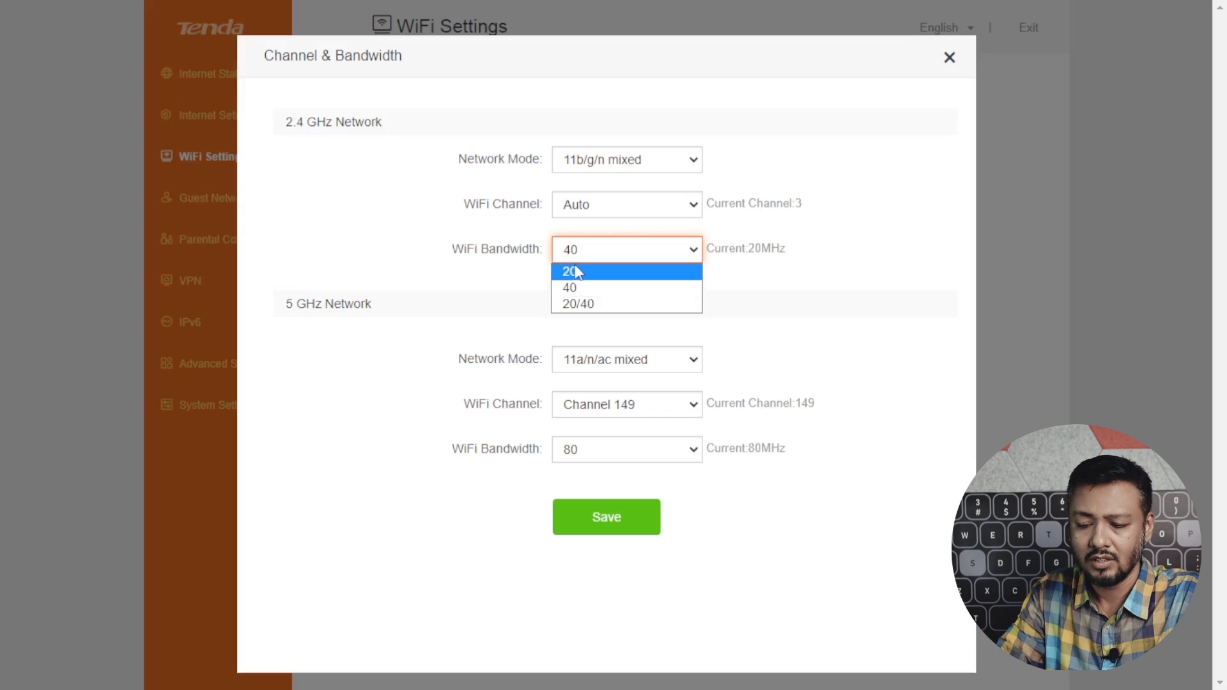
click(575, 267)
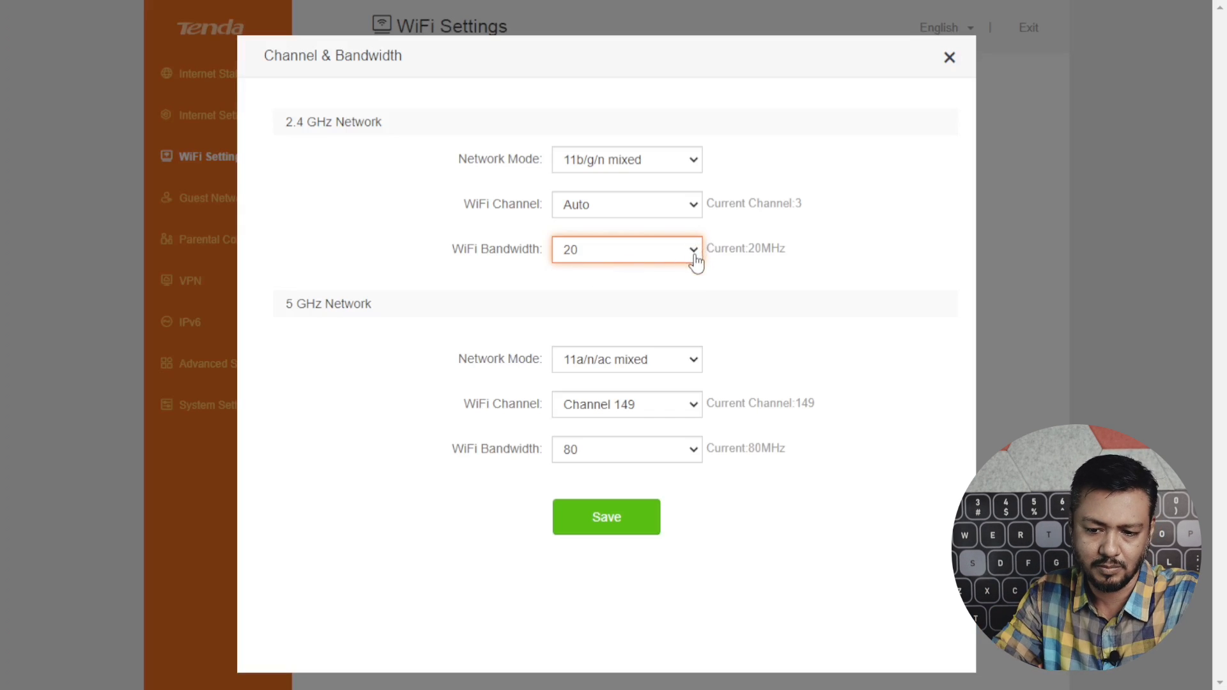
click(703, 413)
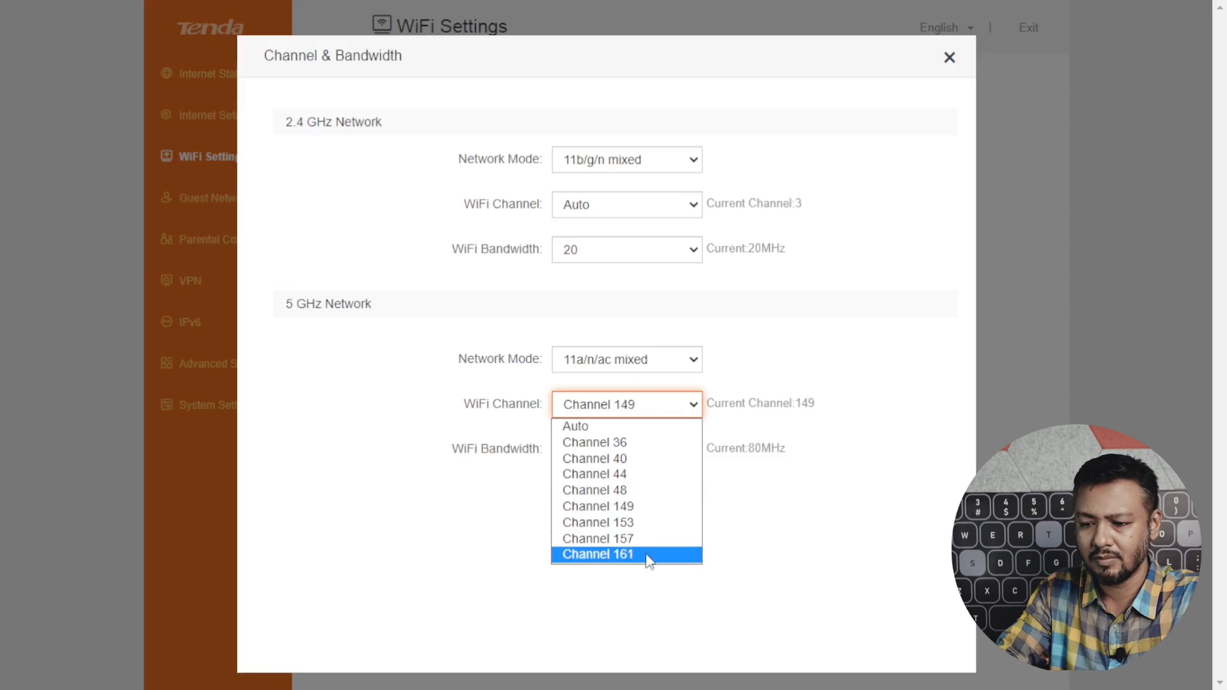
click(638, 509)
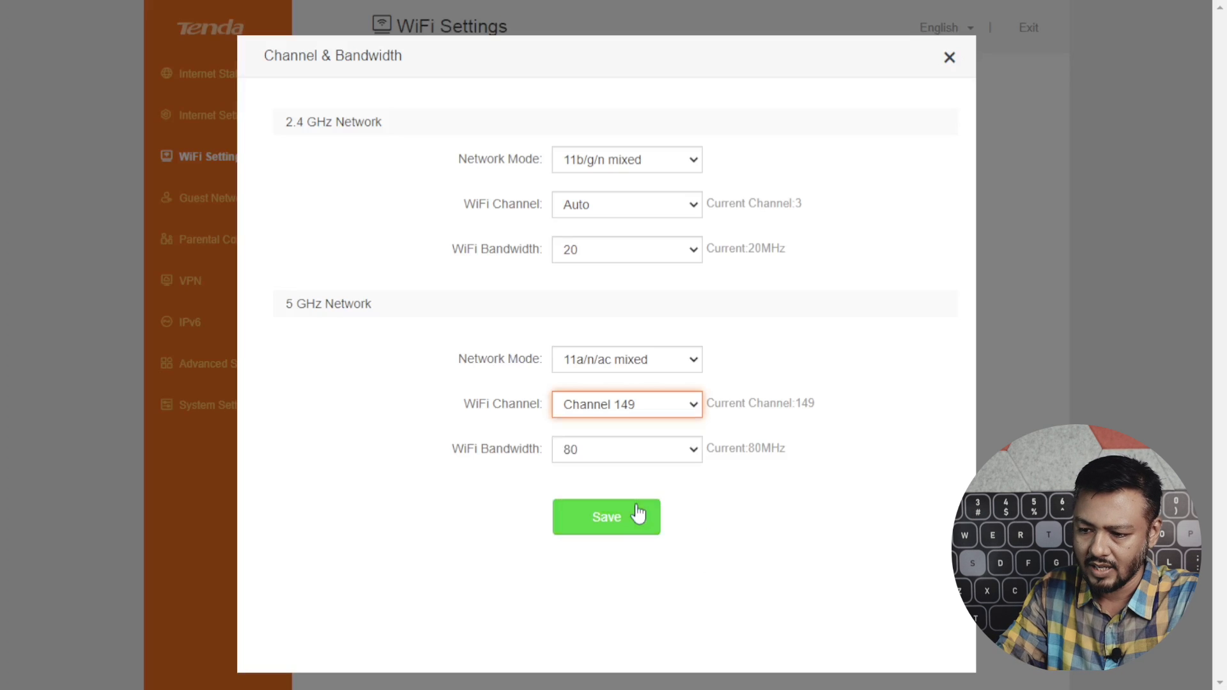
click(696, 451)
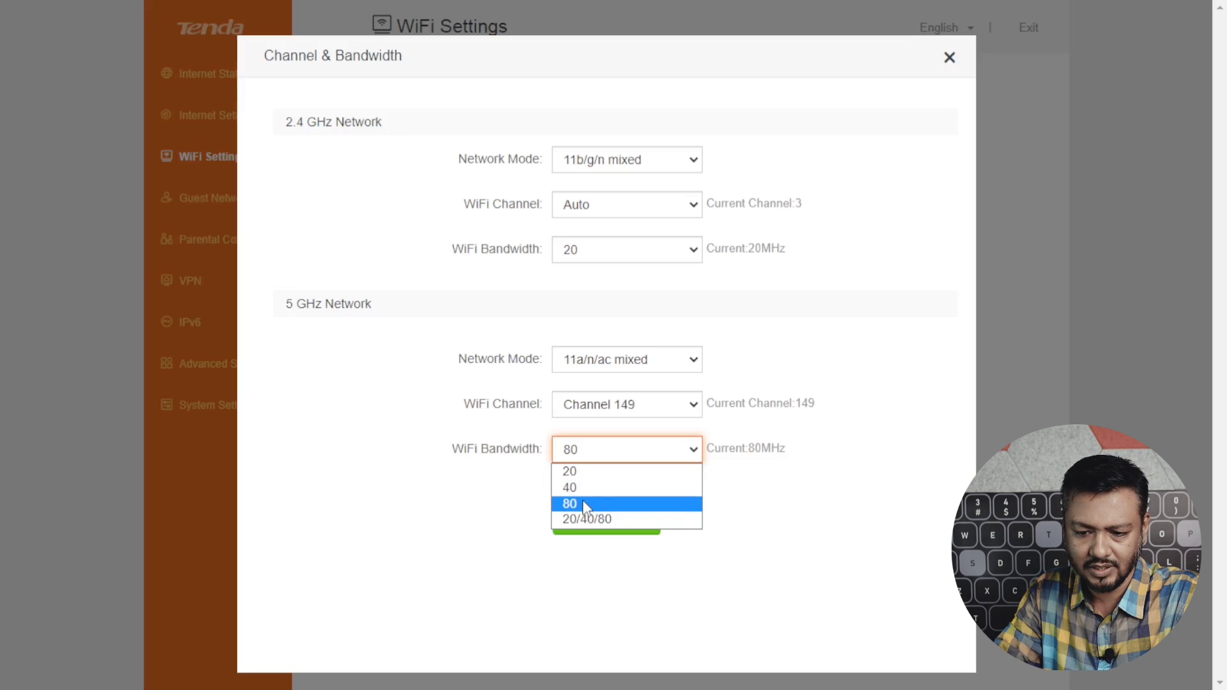
key(Escape)
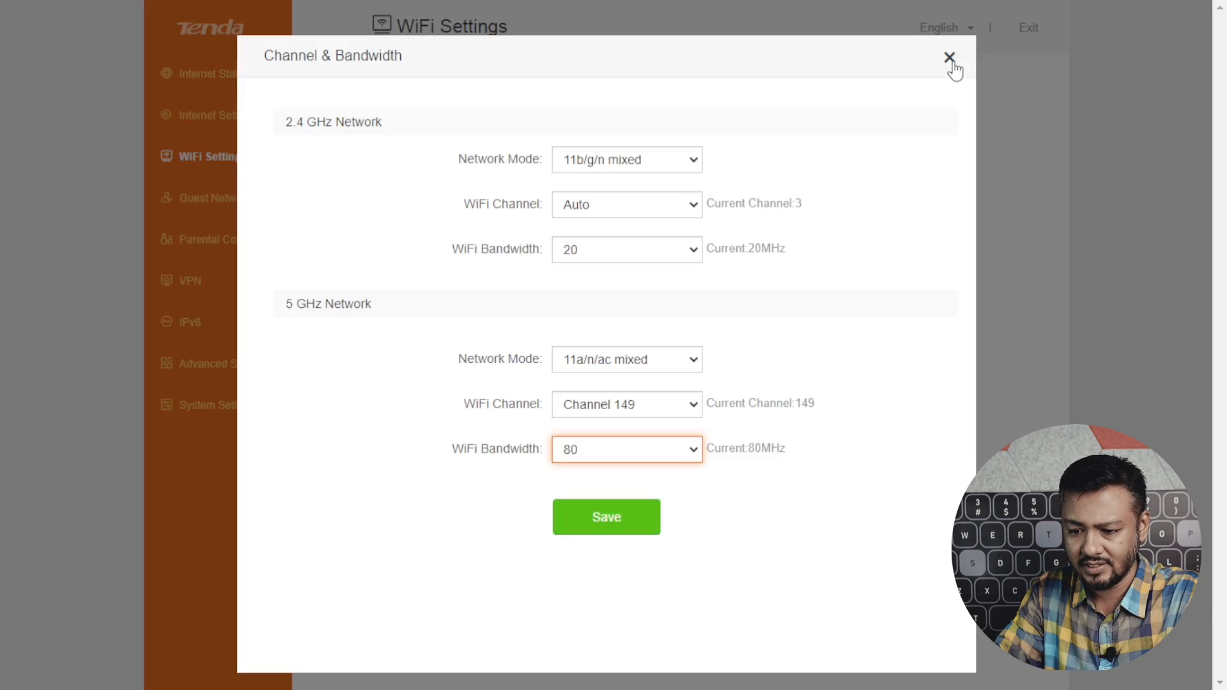
click(949, 58)
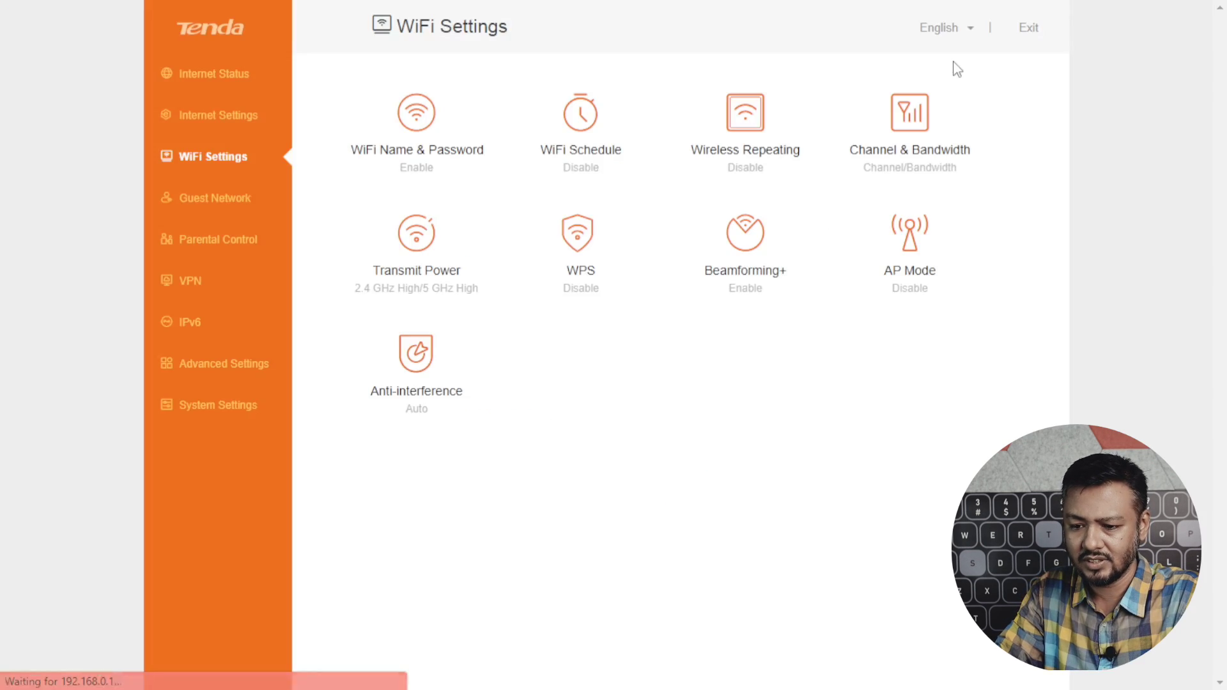
Set the 2.4 GHz transmit power to High.
click(404, 244)
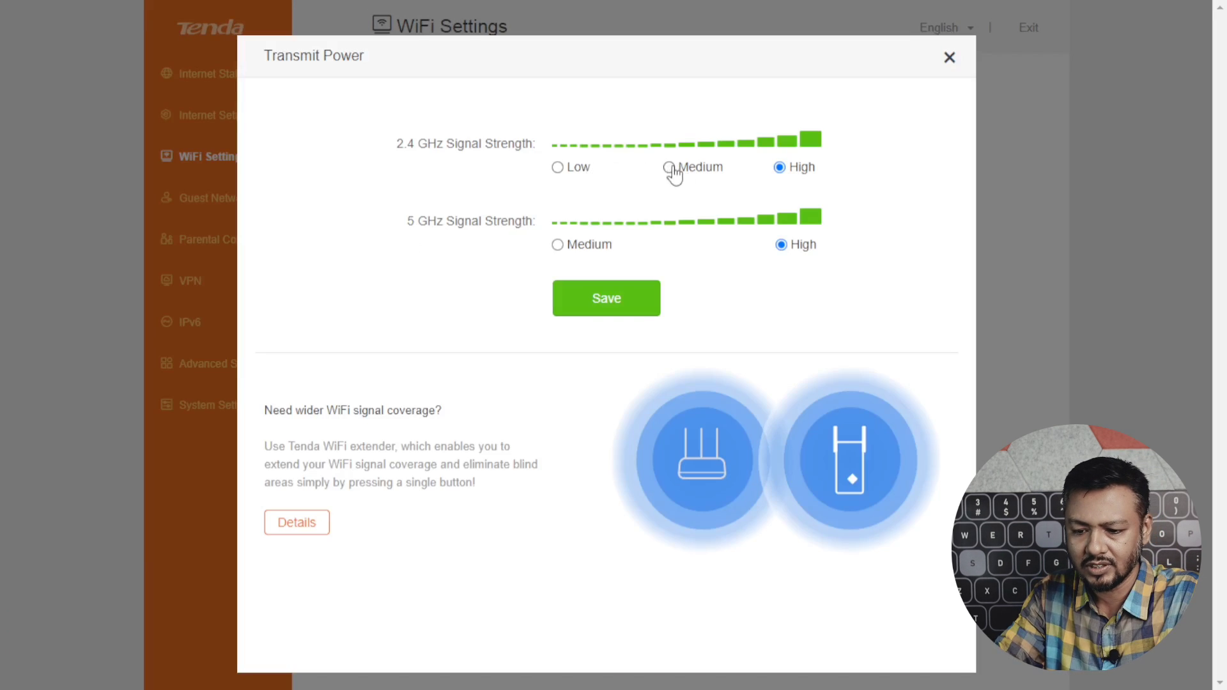
click(671, 168)
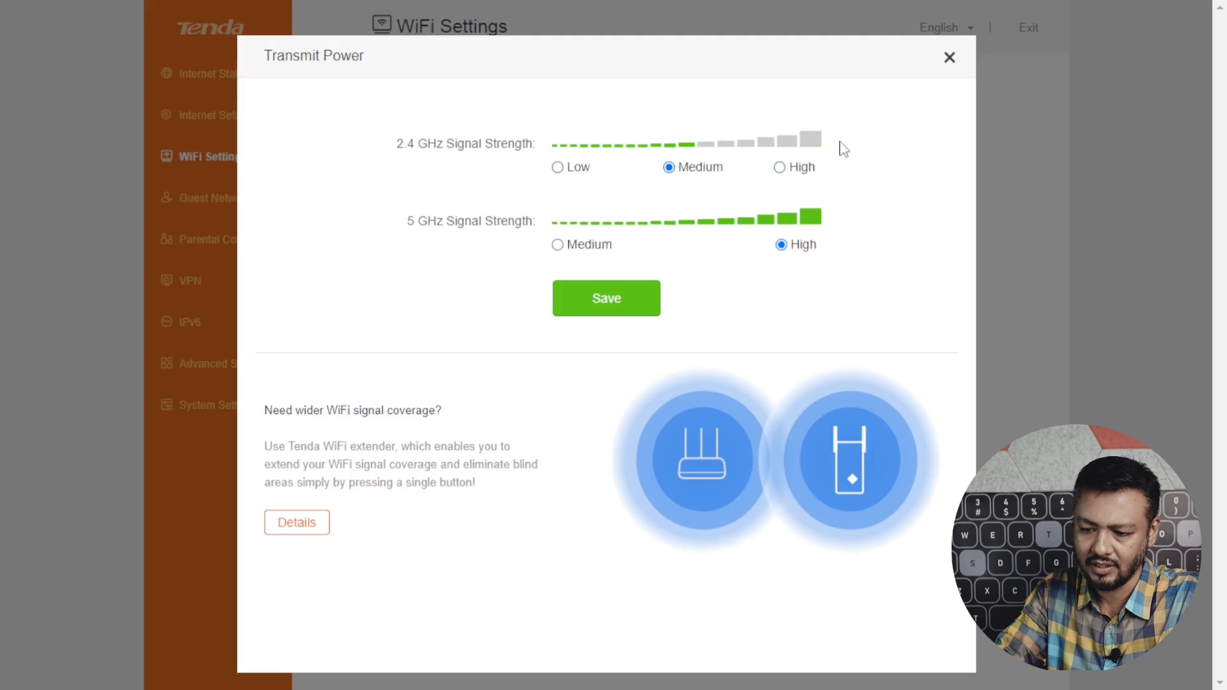
click(558, 170)
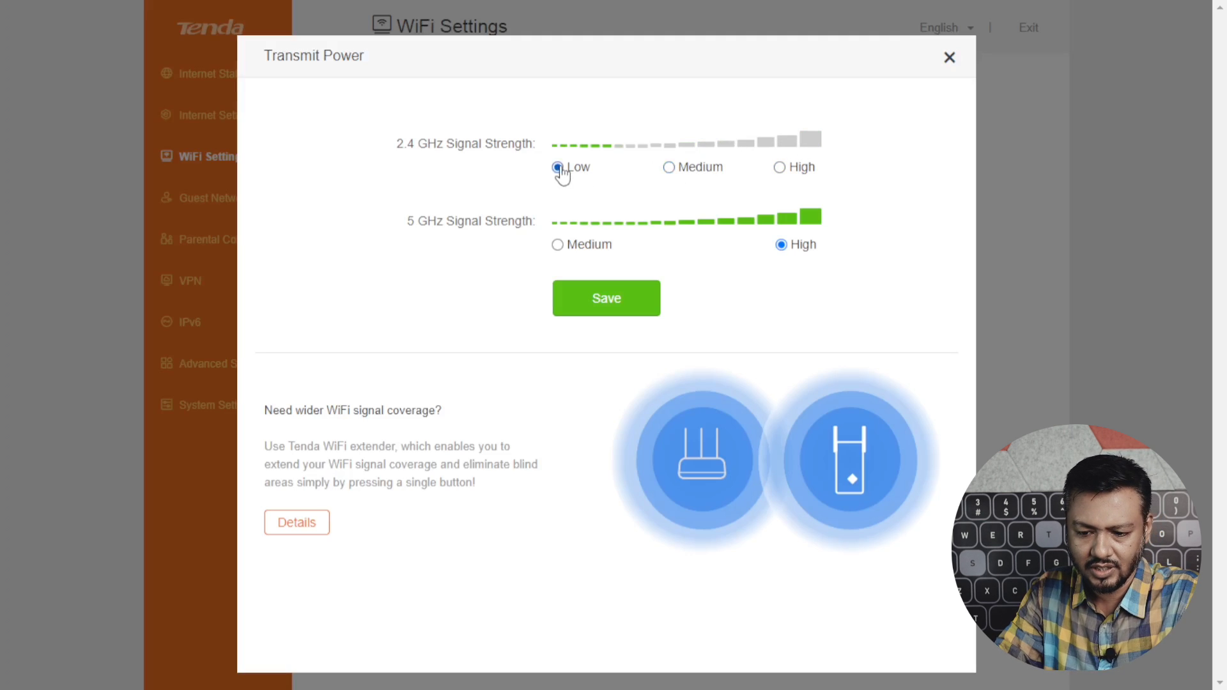
click(780, 170)
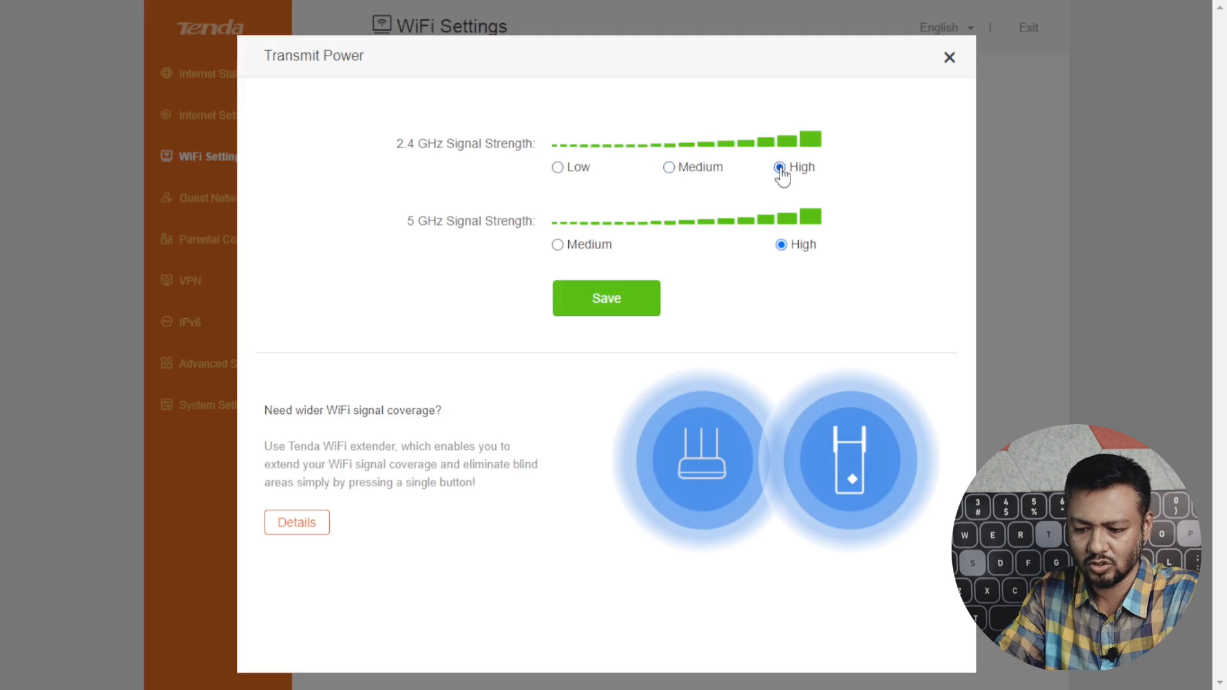
click(950, 57)
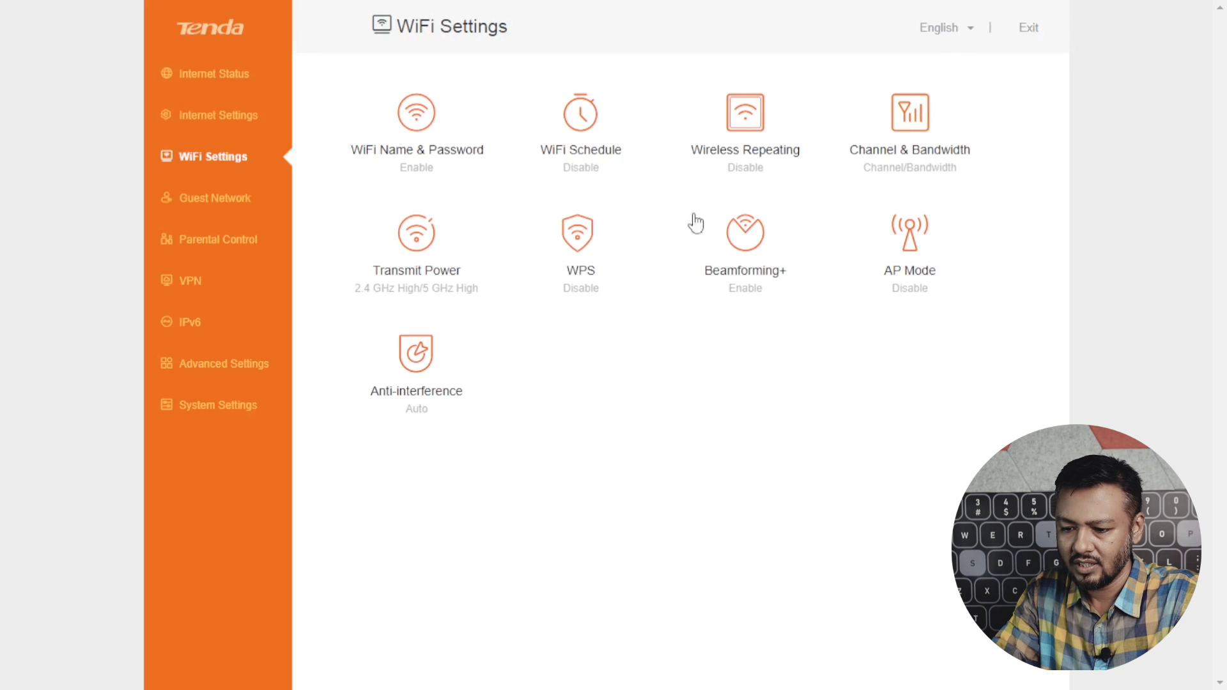
Toggle WPS on and back off, leaving it disabled.
click(599, 255)
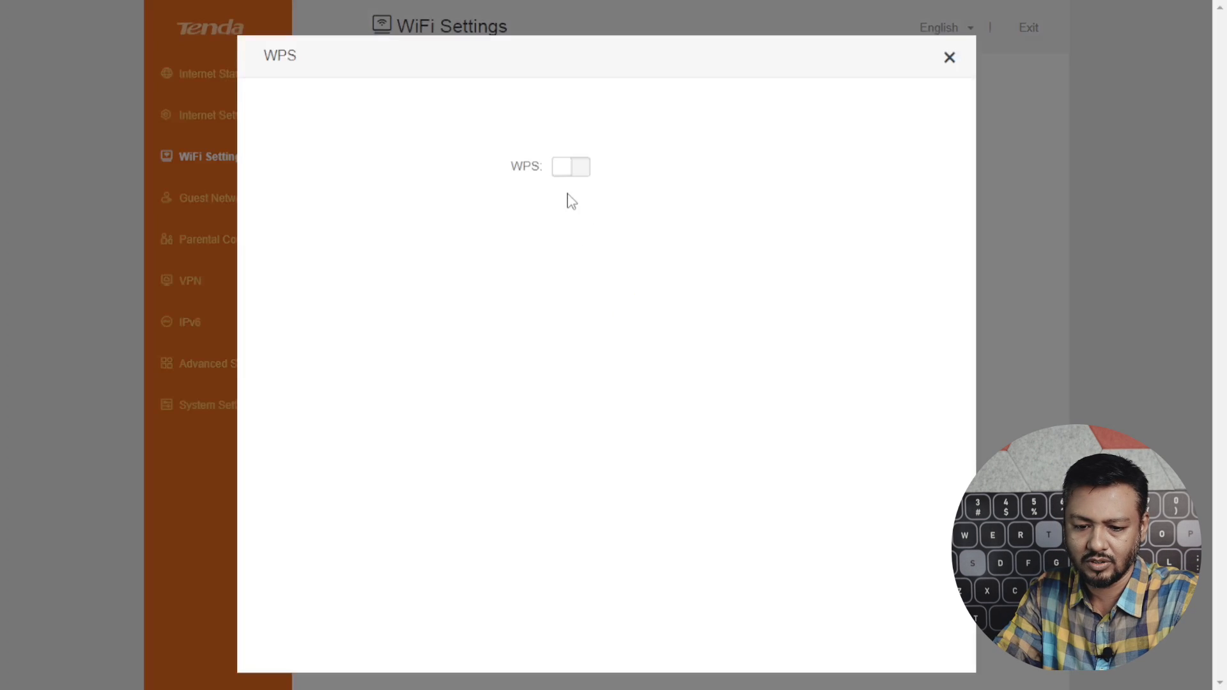
click(573, 174)
click(573, 174)
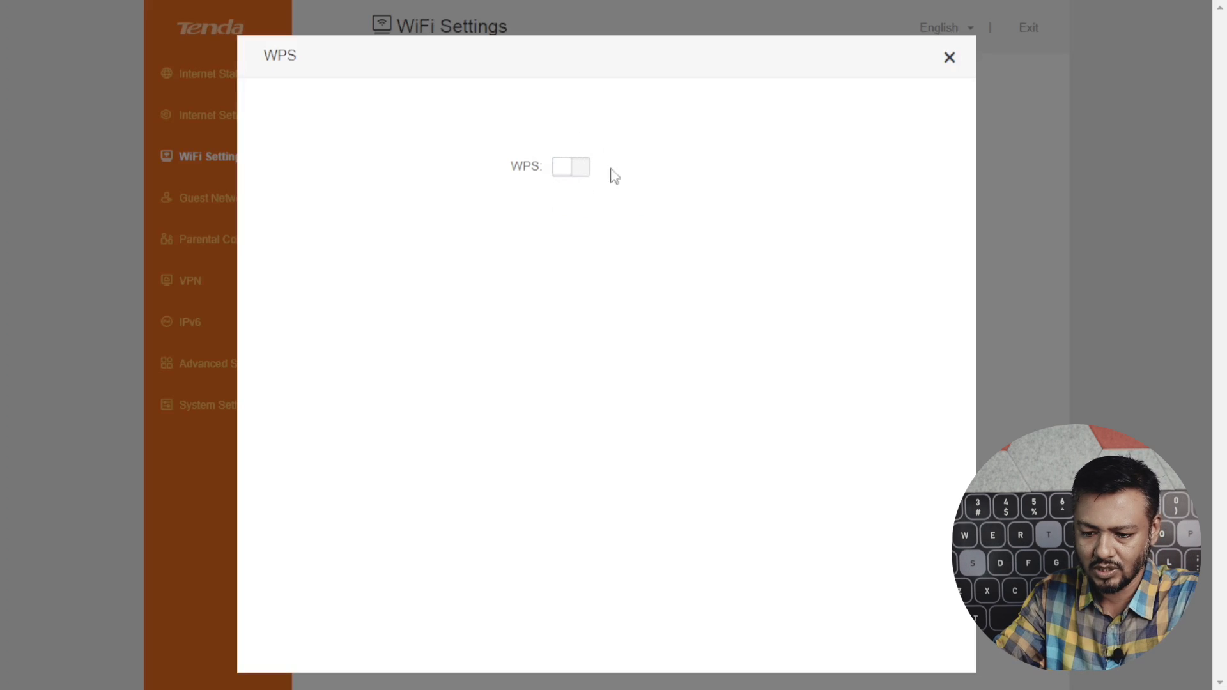
click(950, 57)
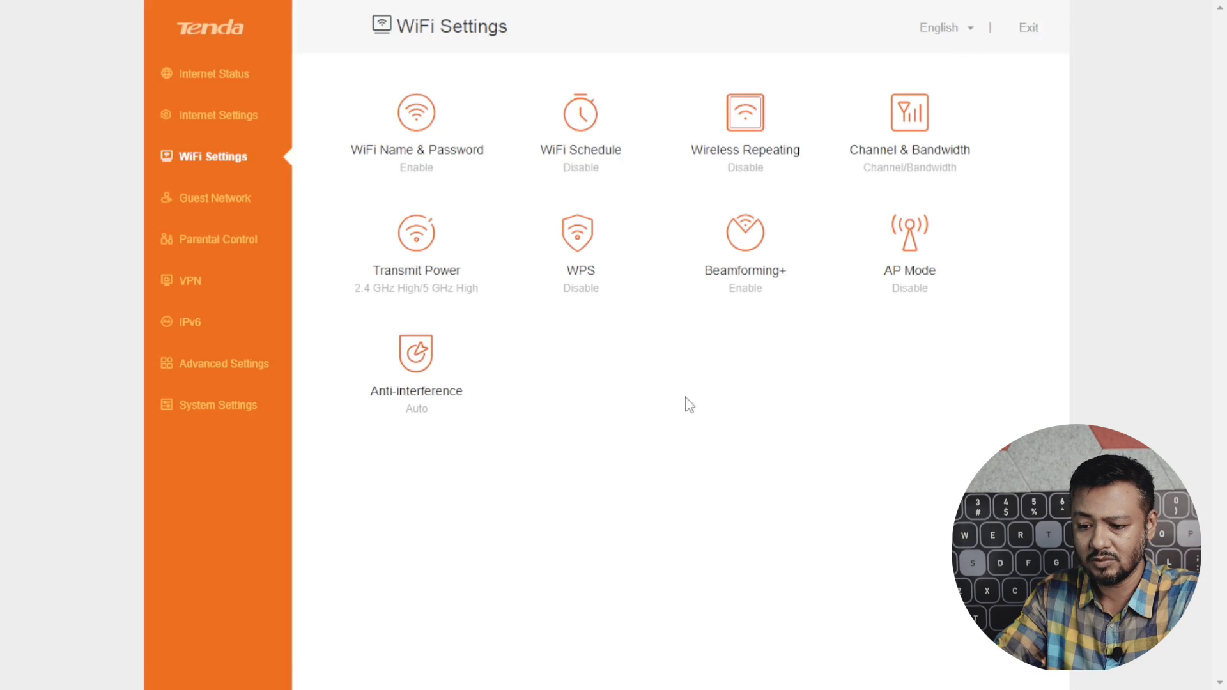
Turn Beamforming+ off and back on, leaving it enabled.
click(762, 247)
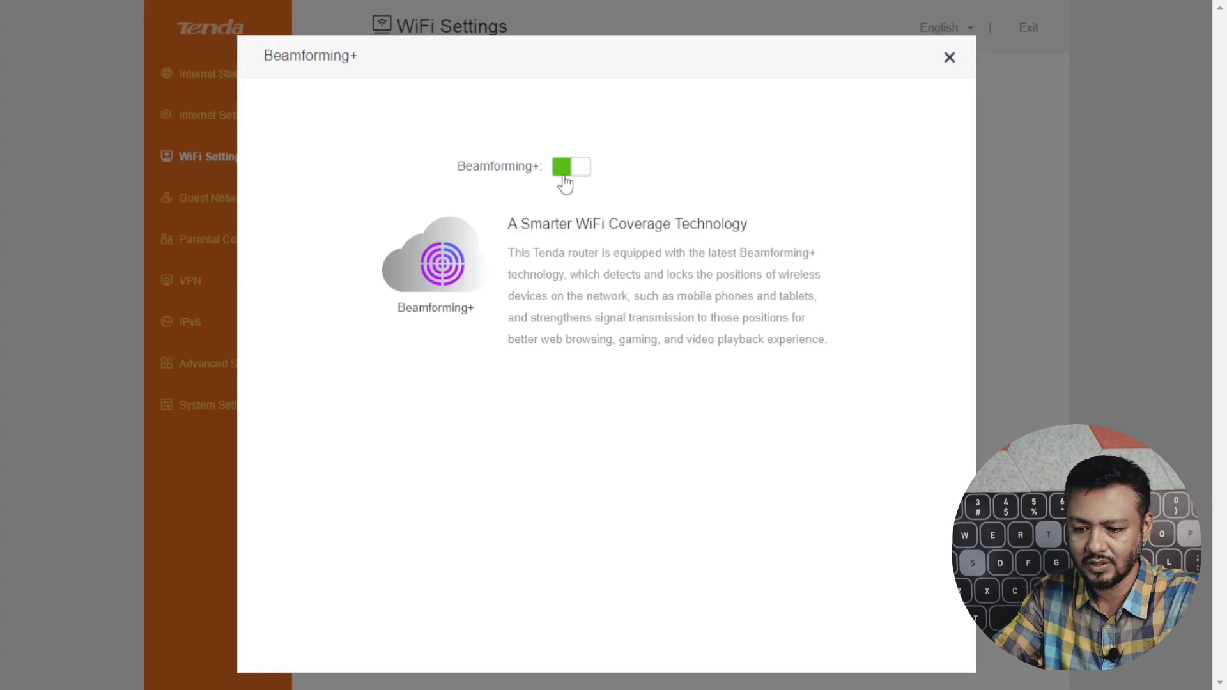
click(565, 167)
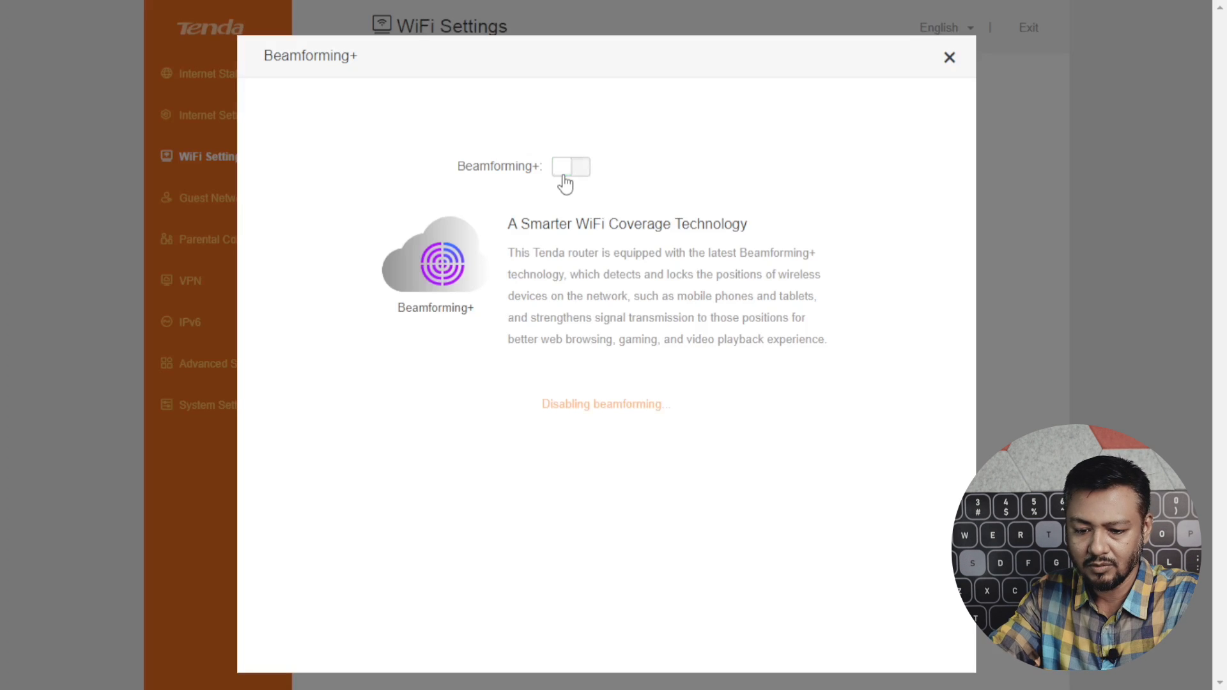
click(565, 184)
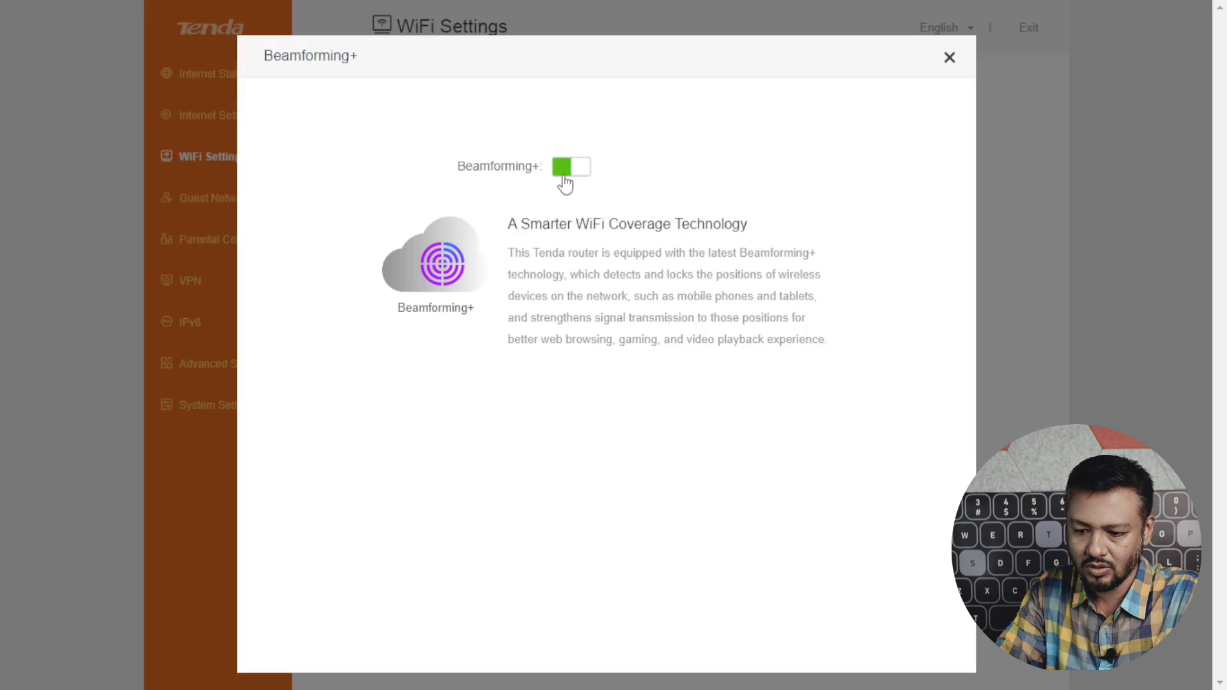
click(949, 59)
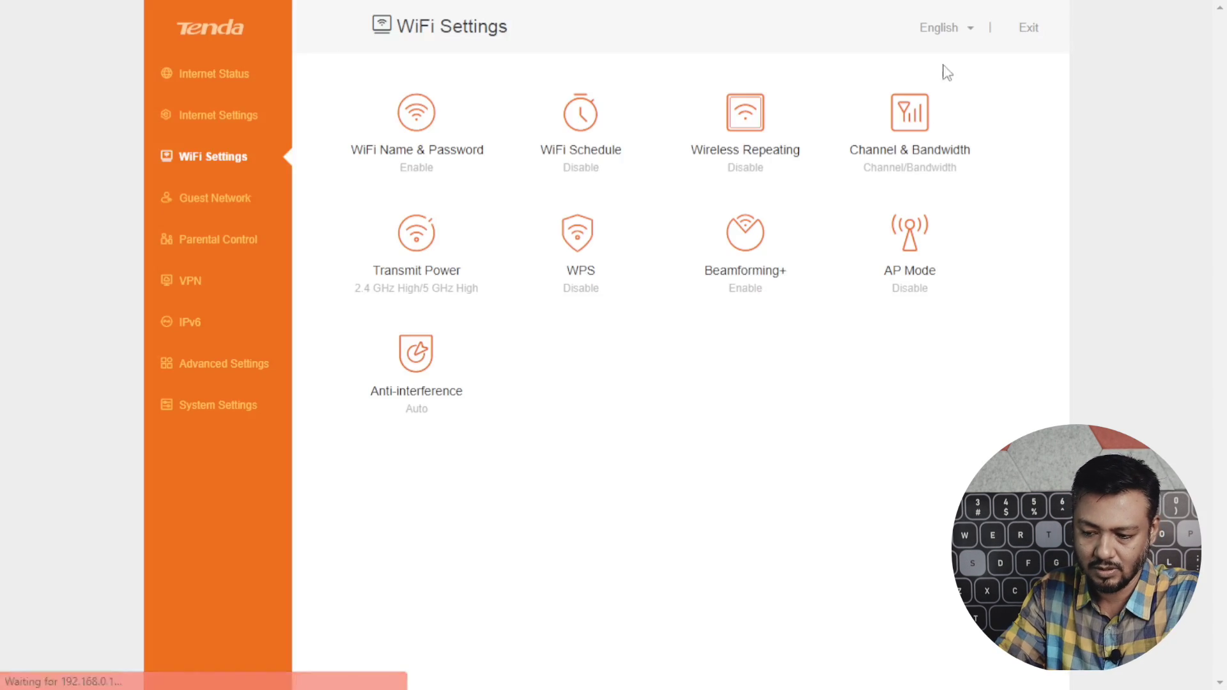
click(916, 239)
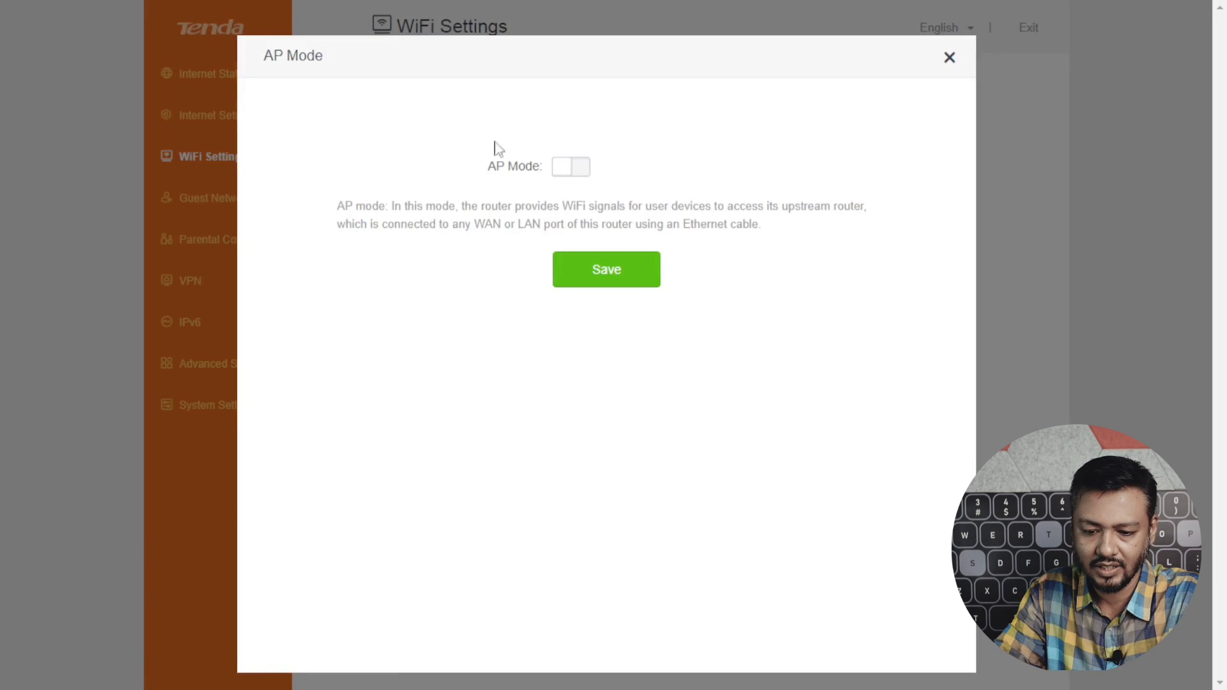
click(949, 59)
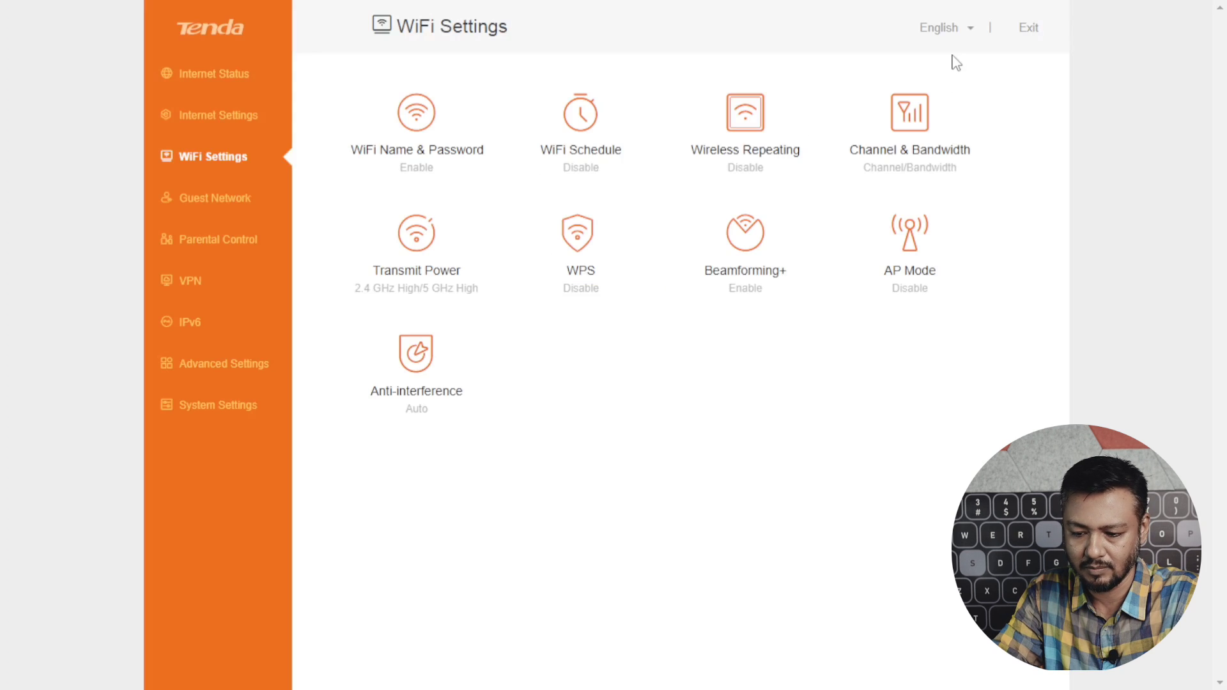
click(429, 347)
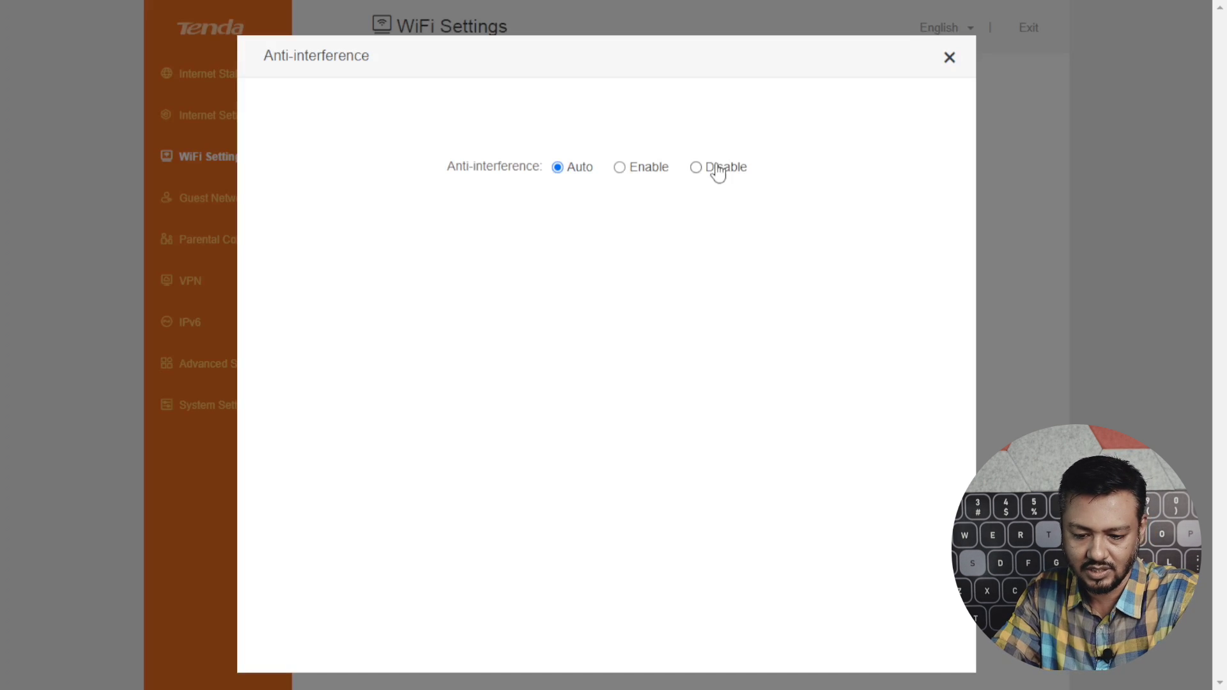
click(200, 161)
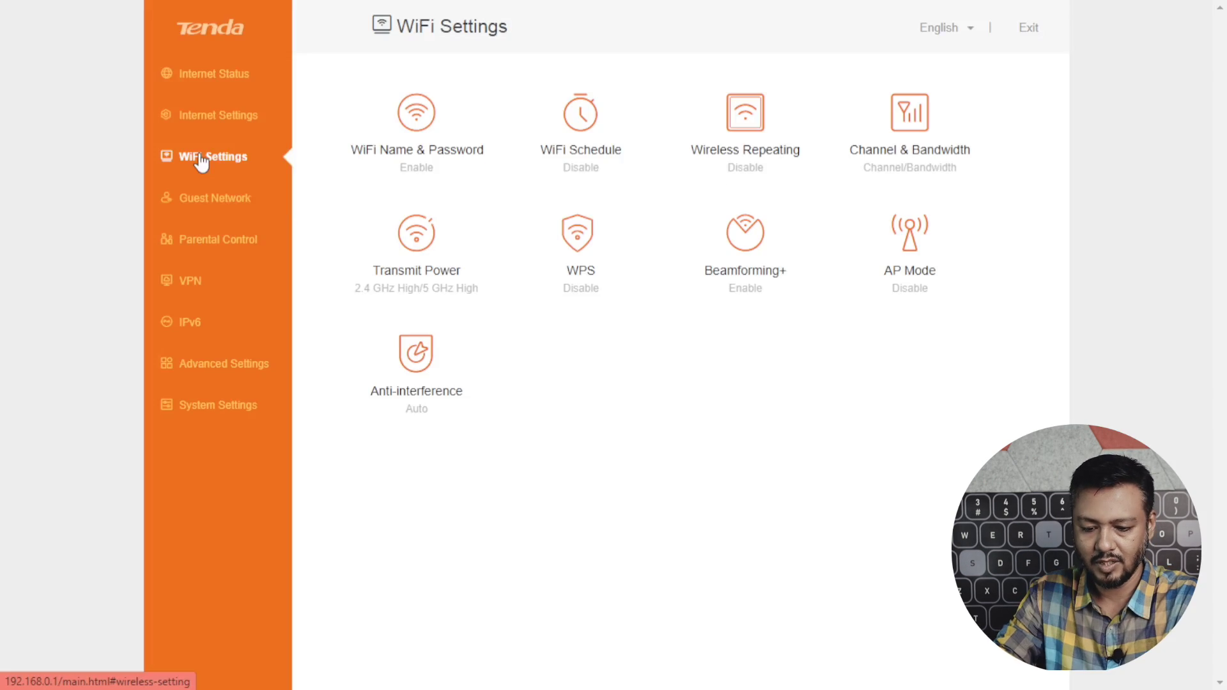
Enable the guest network with 8 hours validity and Unlimited shared bandwidth.
click(228, 208)
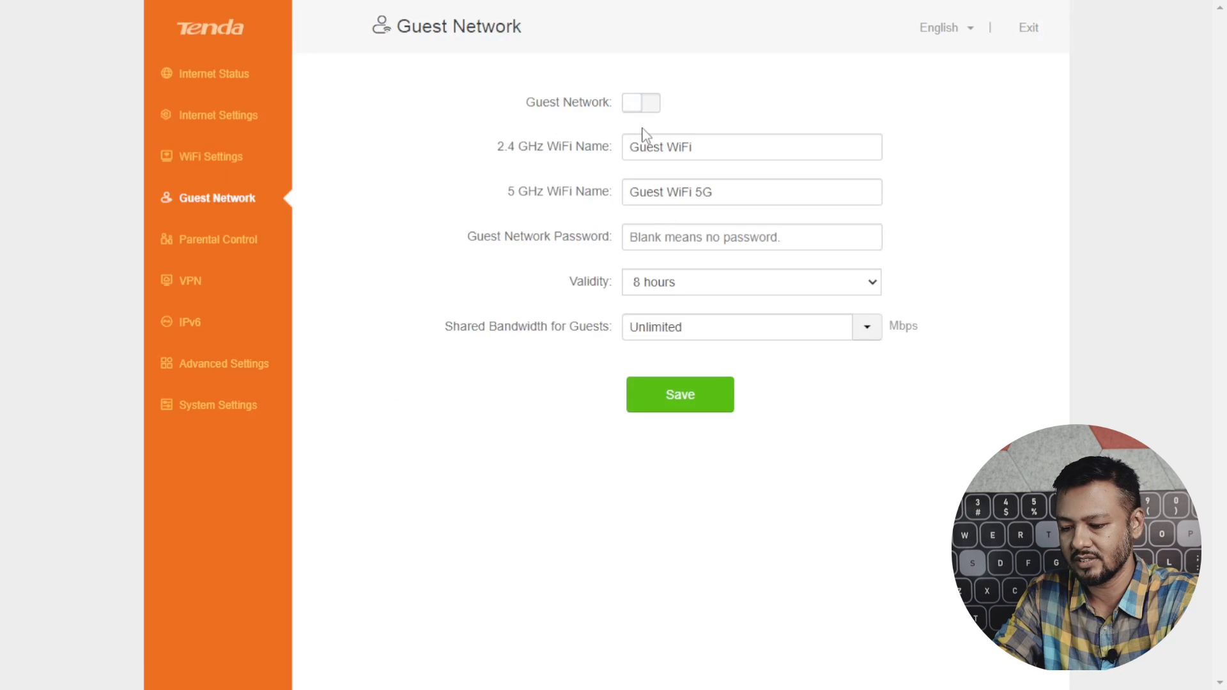
click(631, 104)
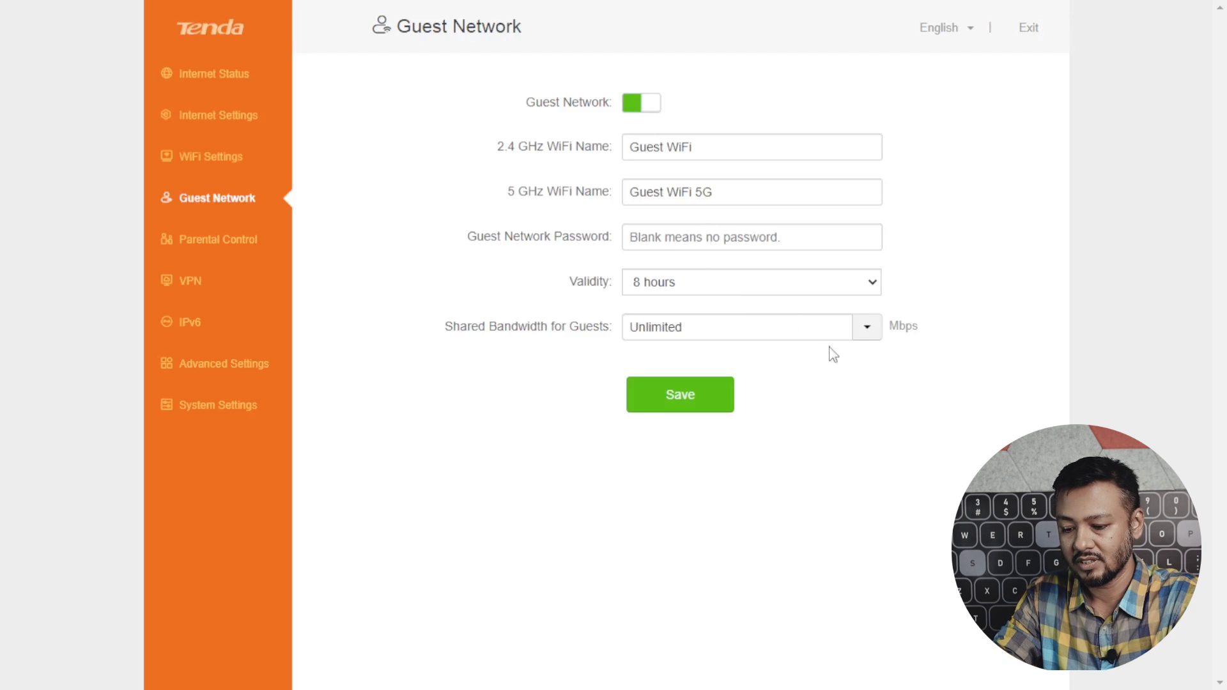
click(876, 291)
click(877, 291)
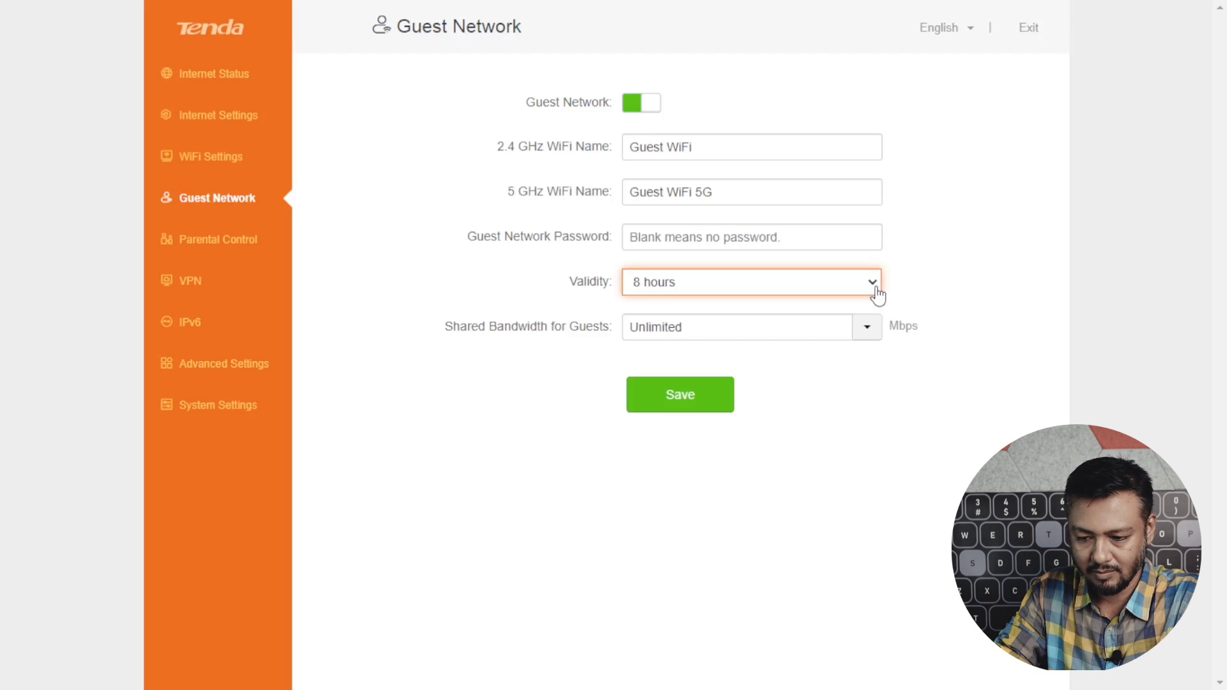
click(879, 334)
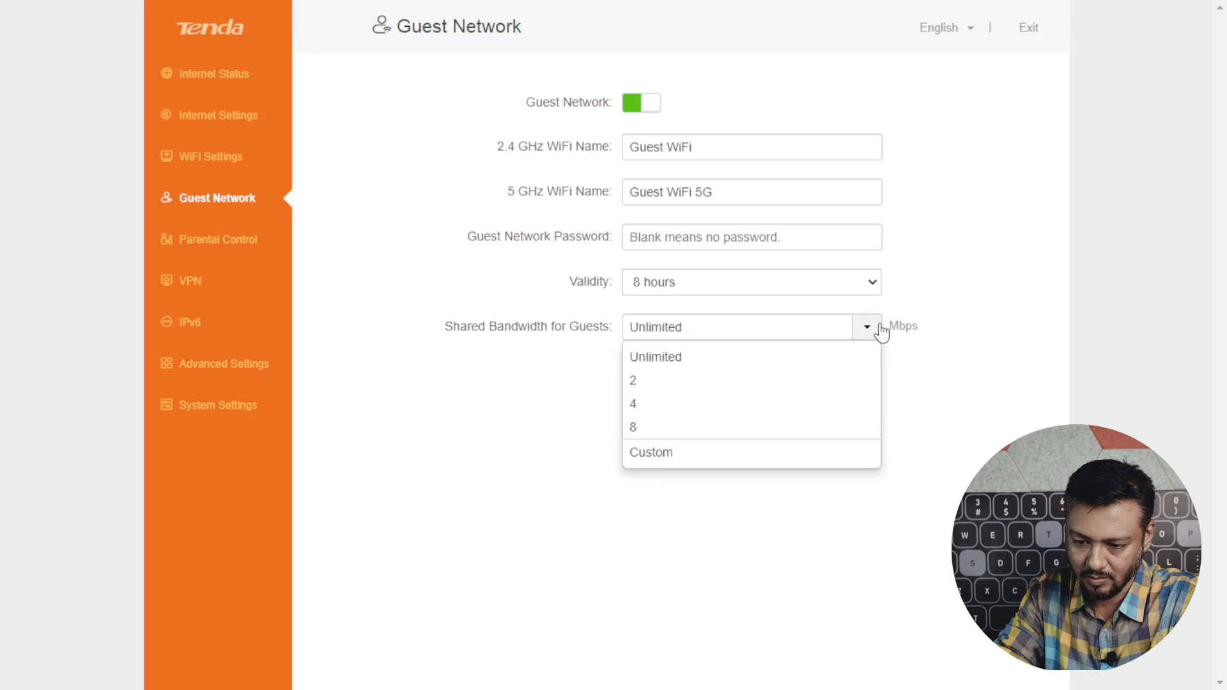
click(881, 333)
click(220, 246)
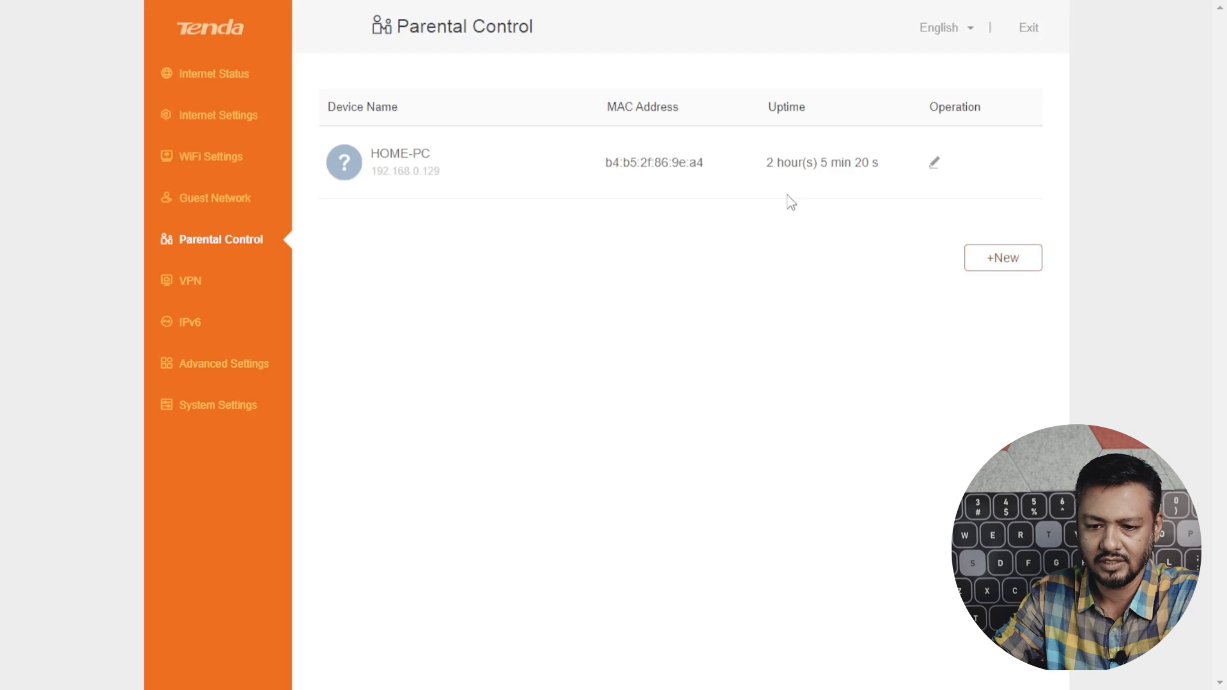
Preview the HOME-PC rule's Whitelist mode and website keywords, closing it without saving.
click(943, 168)
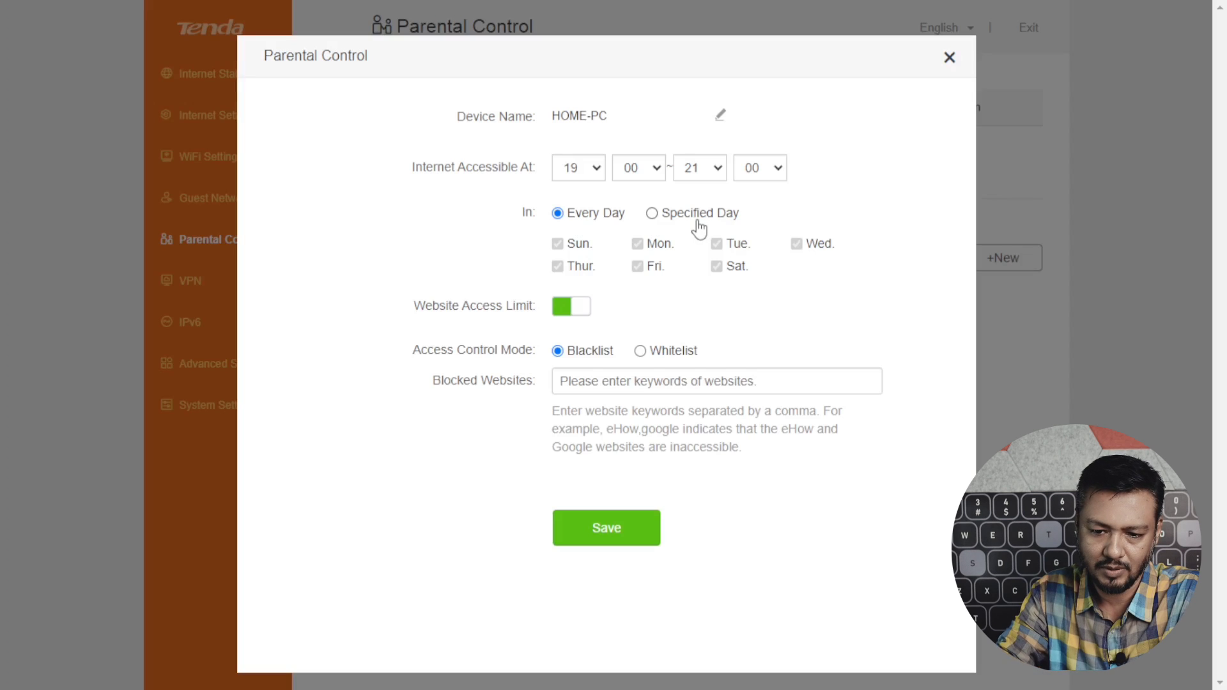
click(602, 386)
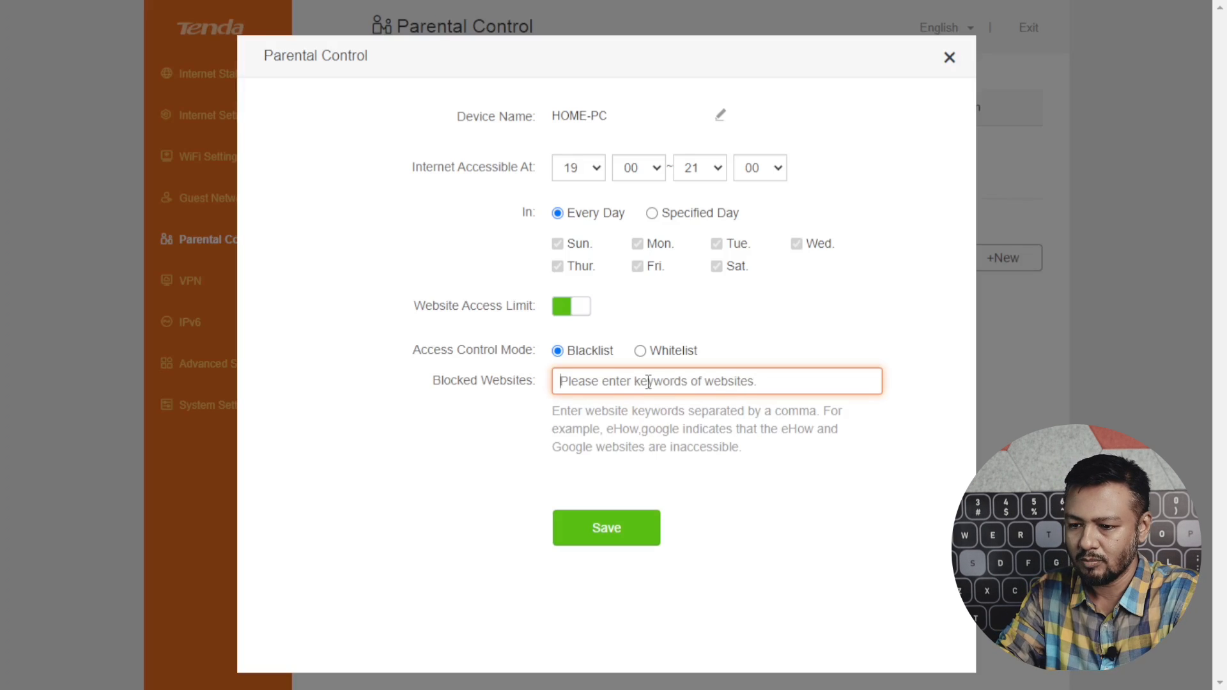
click(640, 350)
click(614, 382)
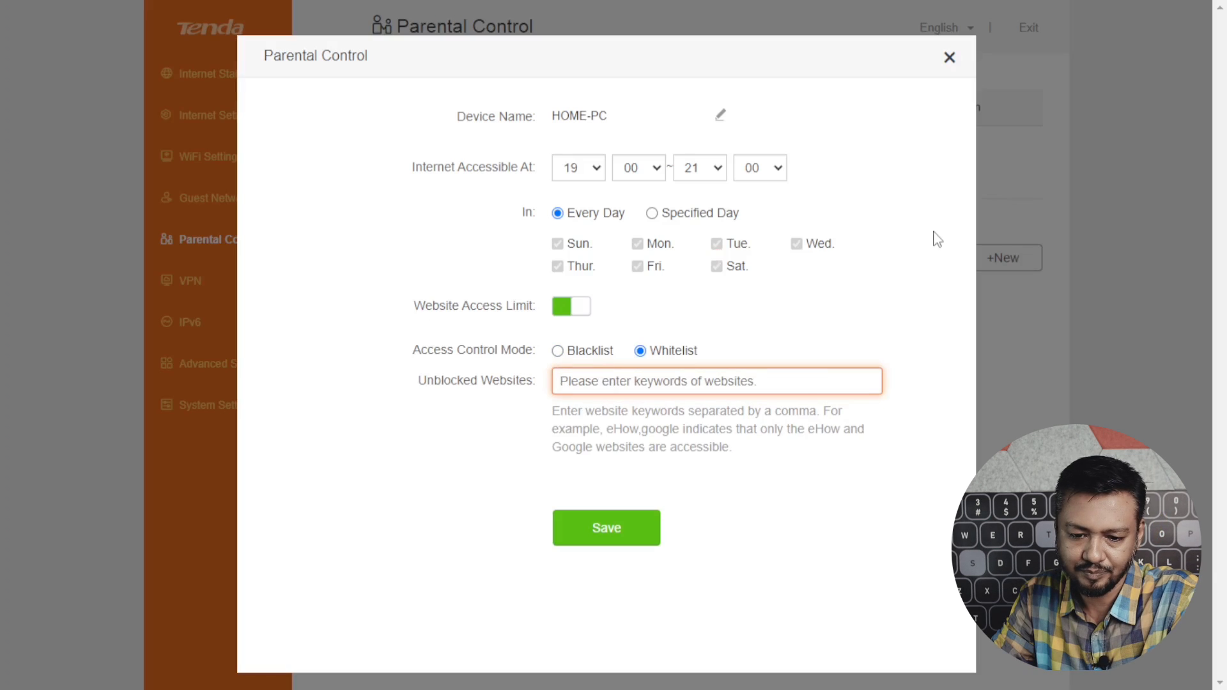
click(950, 59)
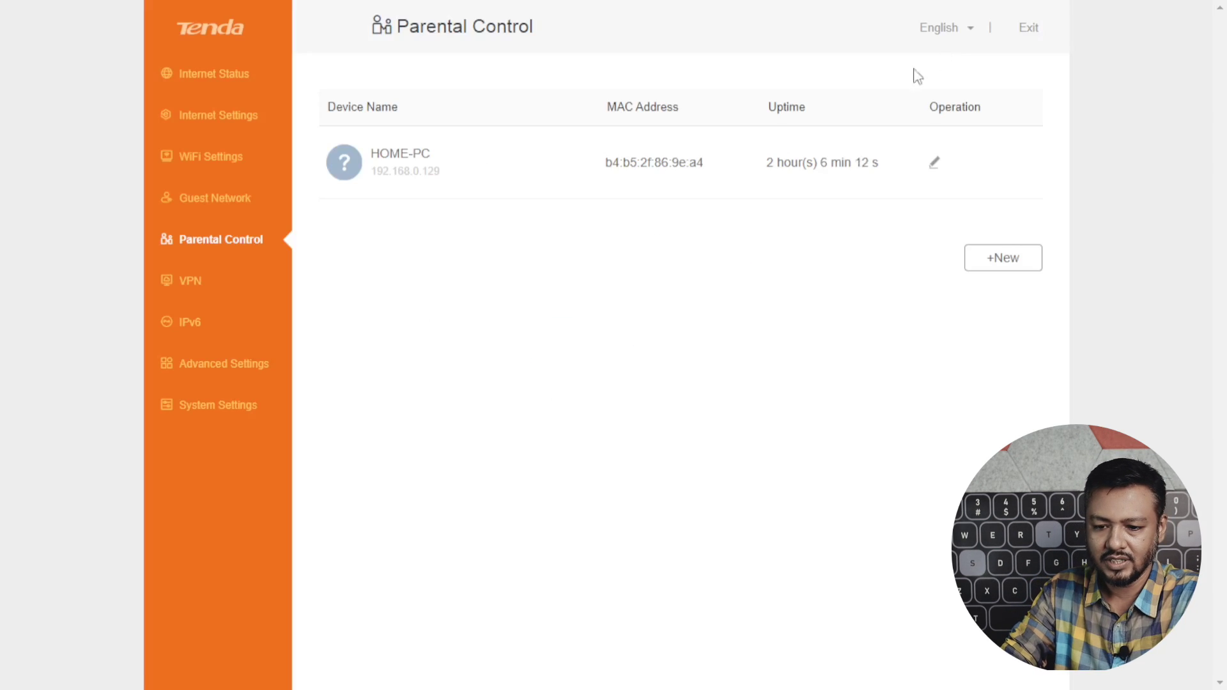
click(187, 282)
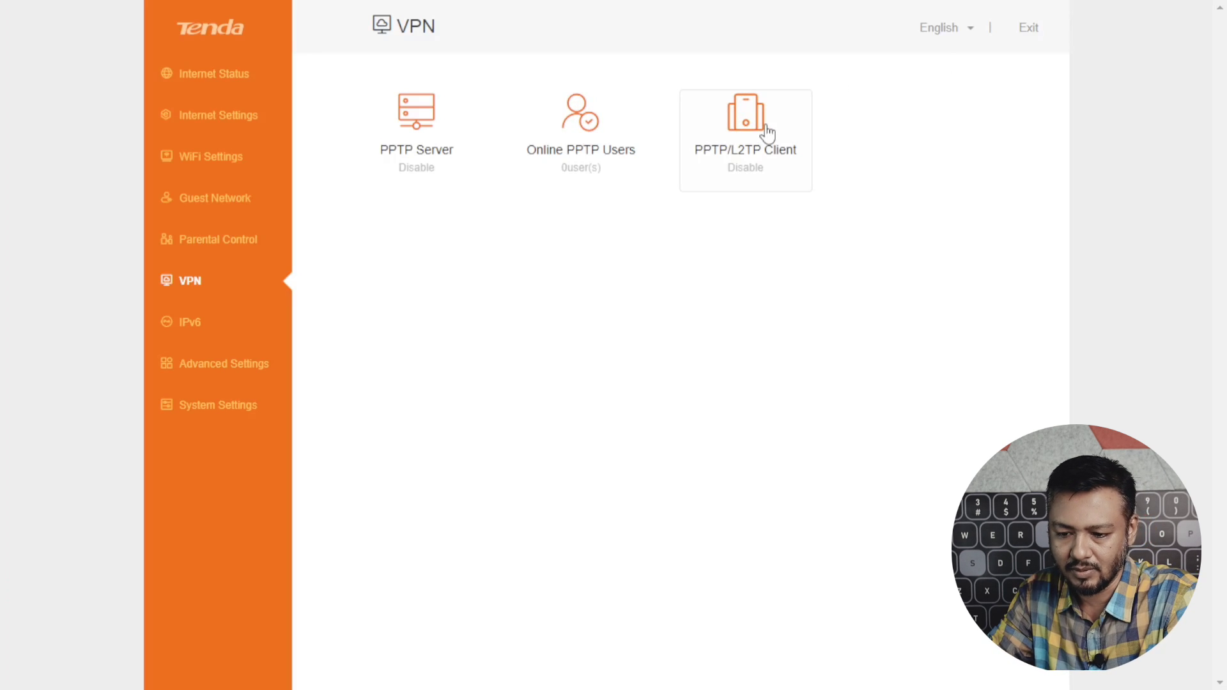
View the IPv6 page, which is turned off, then go to Advanced Settings.
click(194, 325)
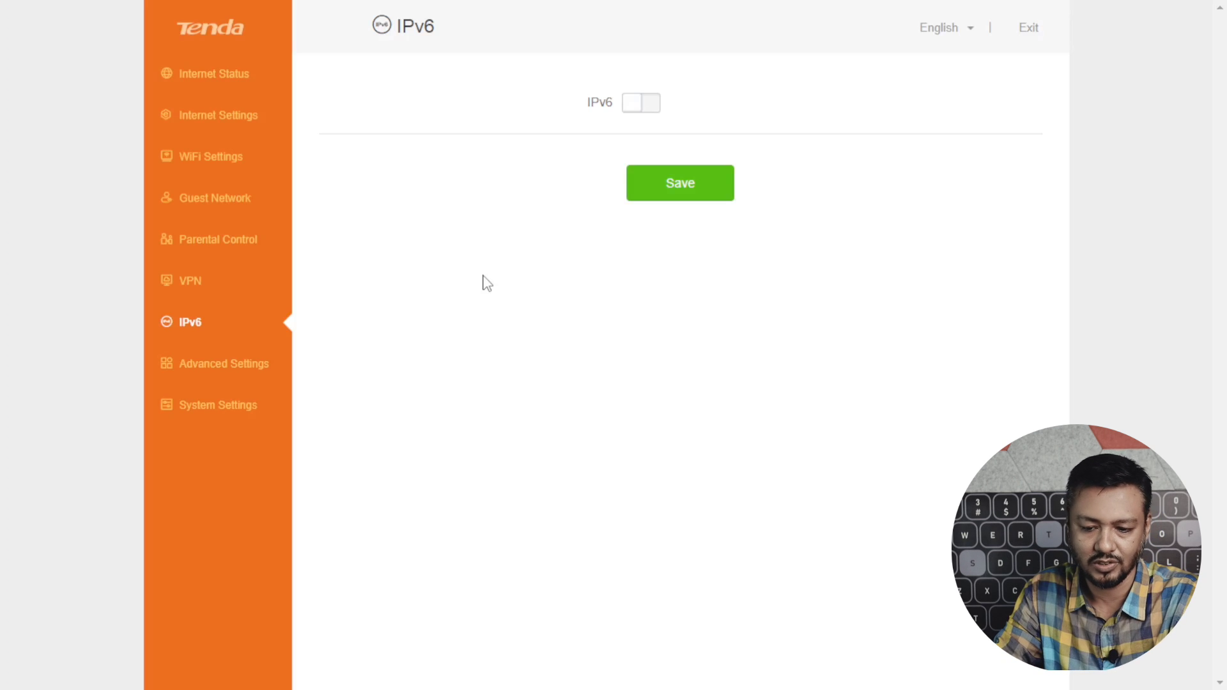
click(246, 374)
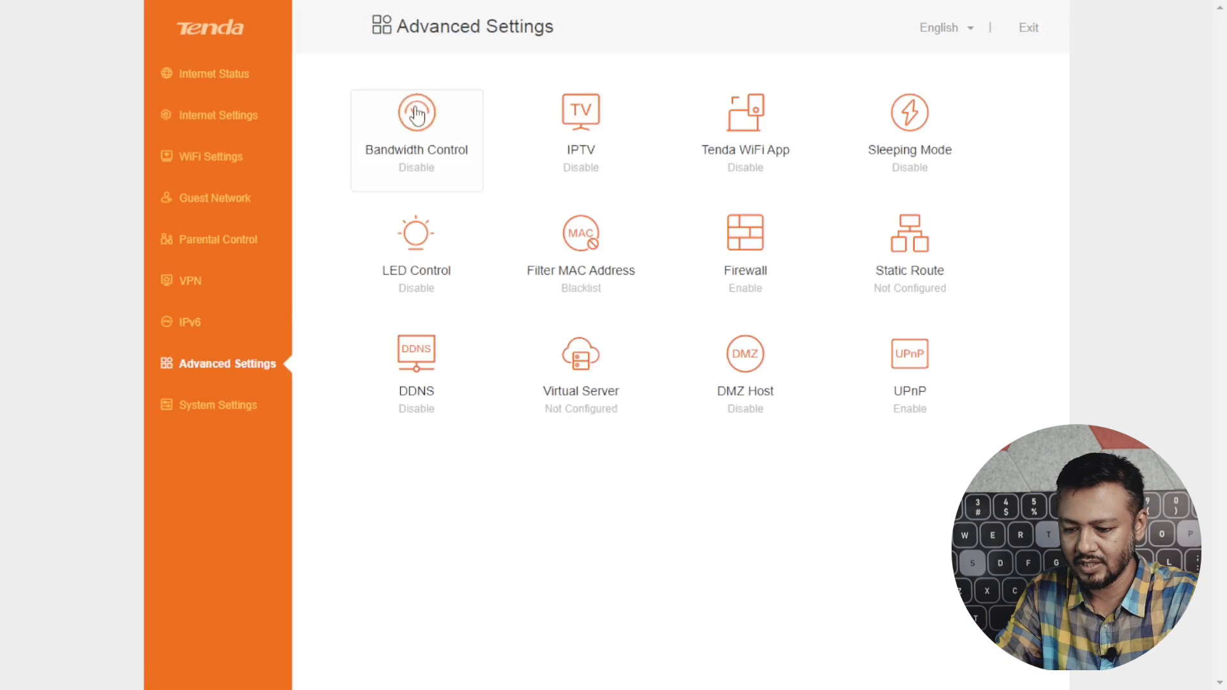
Glance at the Bandwidth Control and IPTV settings, closing both unchanged.
click(429, 121)
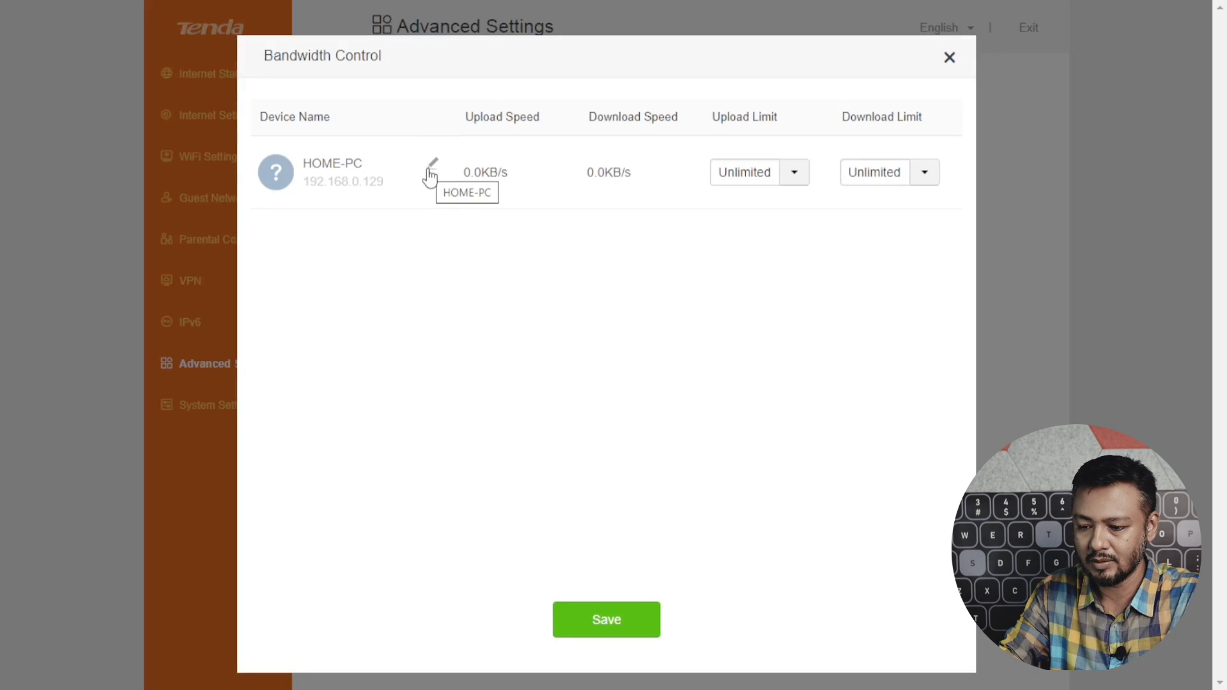
click(951, 62)
click(583, 126)
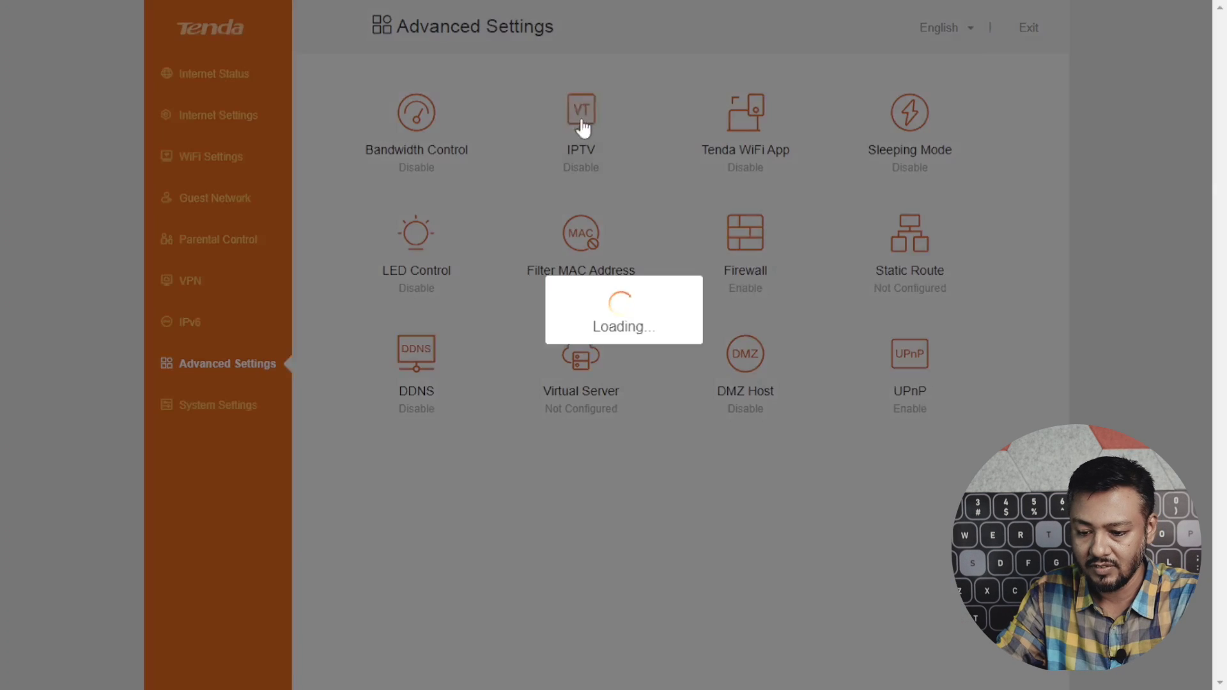
click(949, 55)
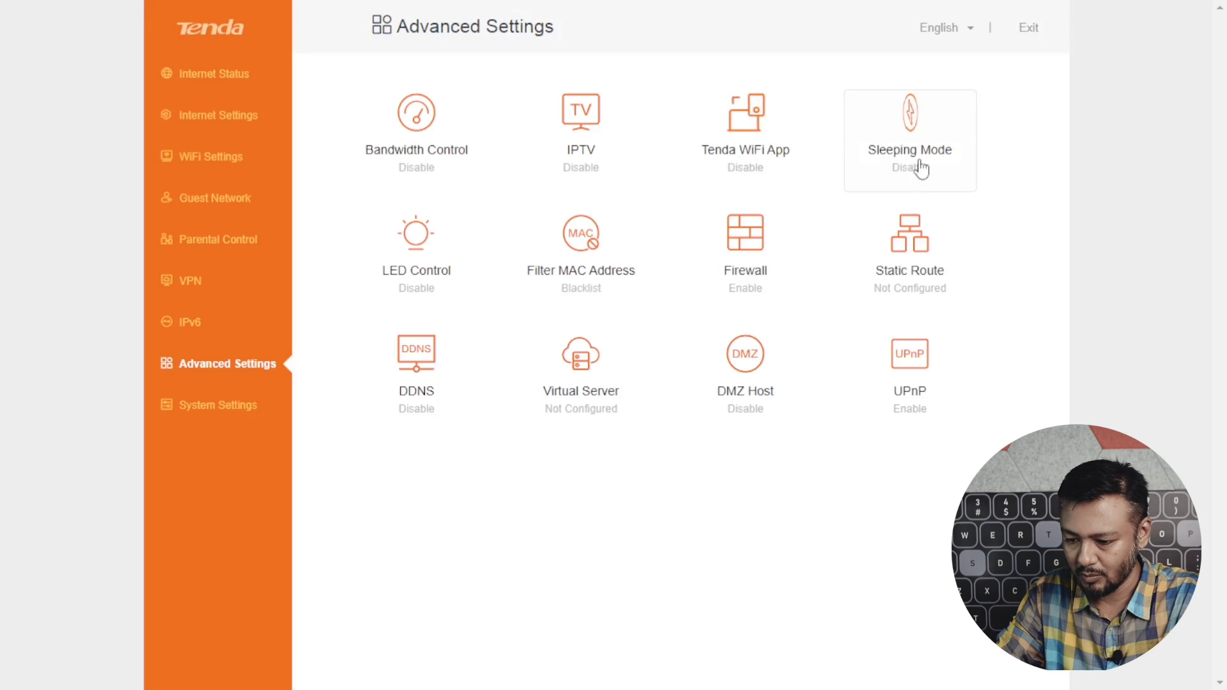
Preview the Sleeping Mode schedule and LED scheduled turn-off, closing both without saving.
click(911, 134)
click(561, 147)
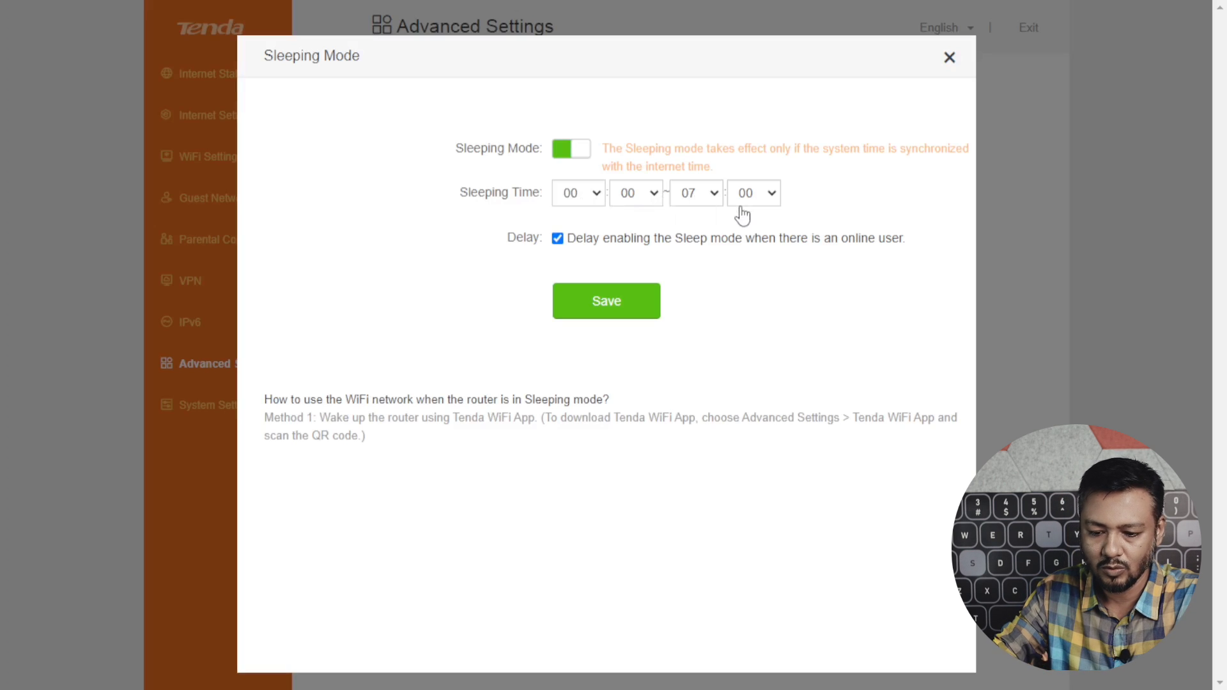
click(950, 57)
click(418, 249)
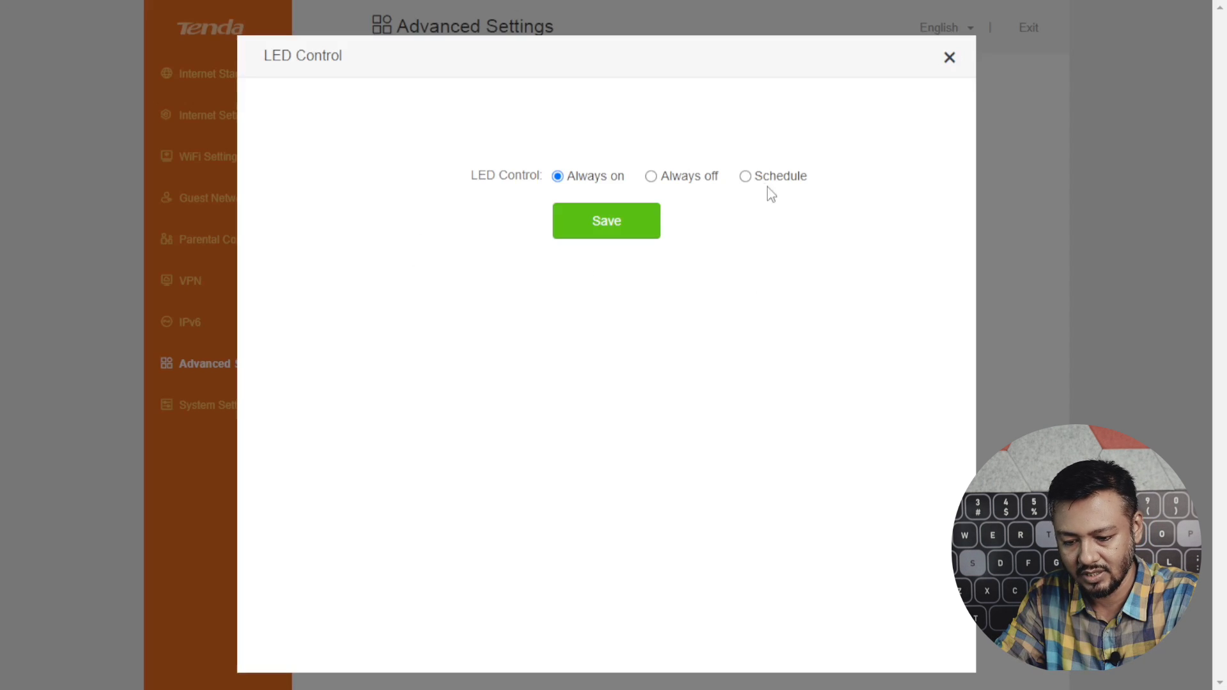
click(745, 179)
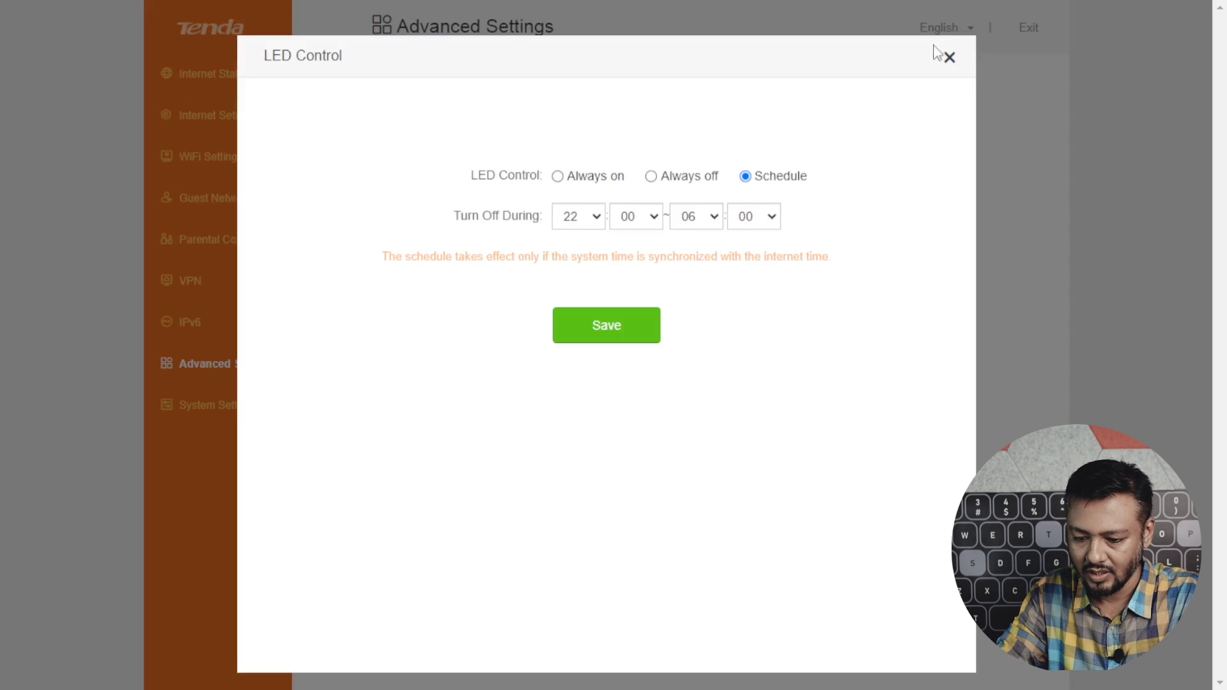
click(950, 57)
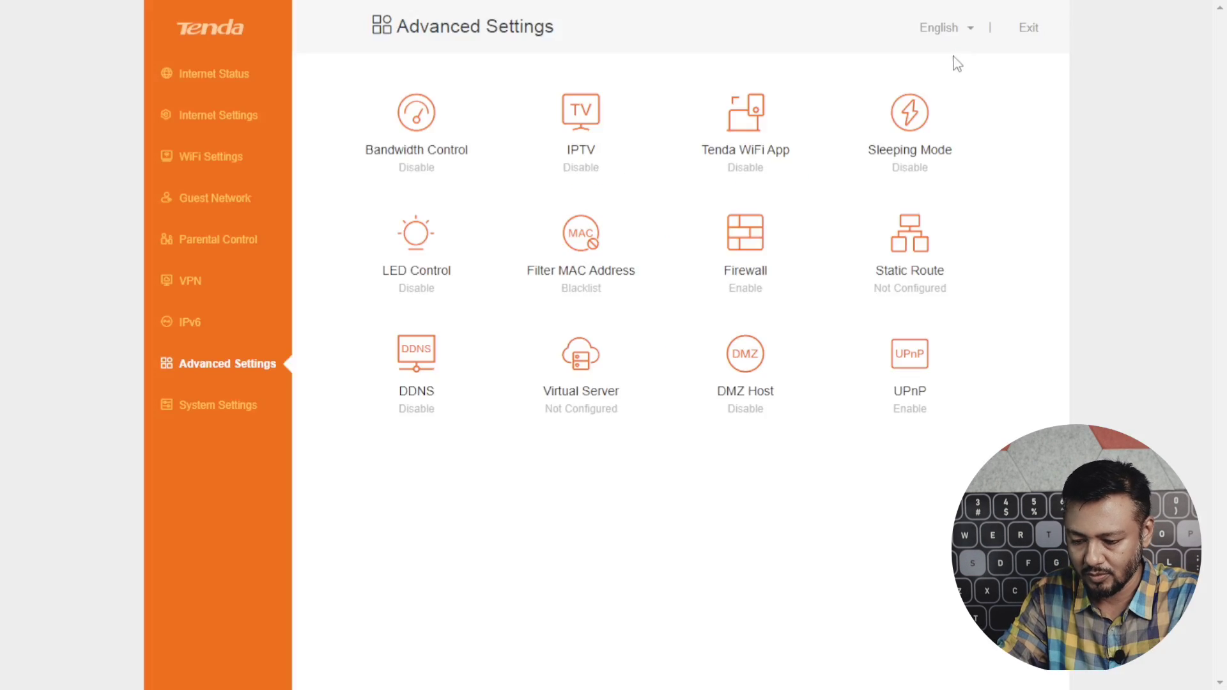
Switch MAC address filtering between Whitelist and Blacklist modes, leaving the blacklist empty.
click(575, 245)
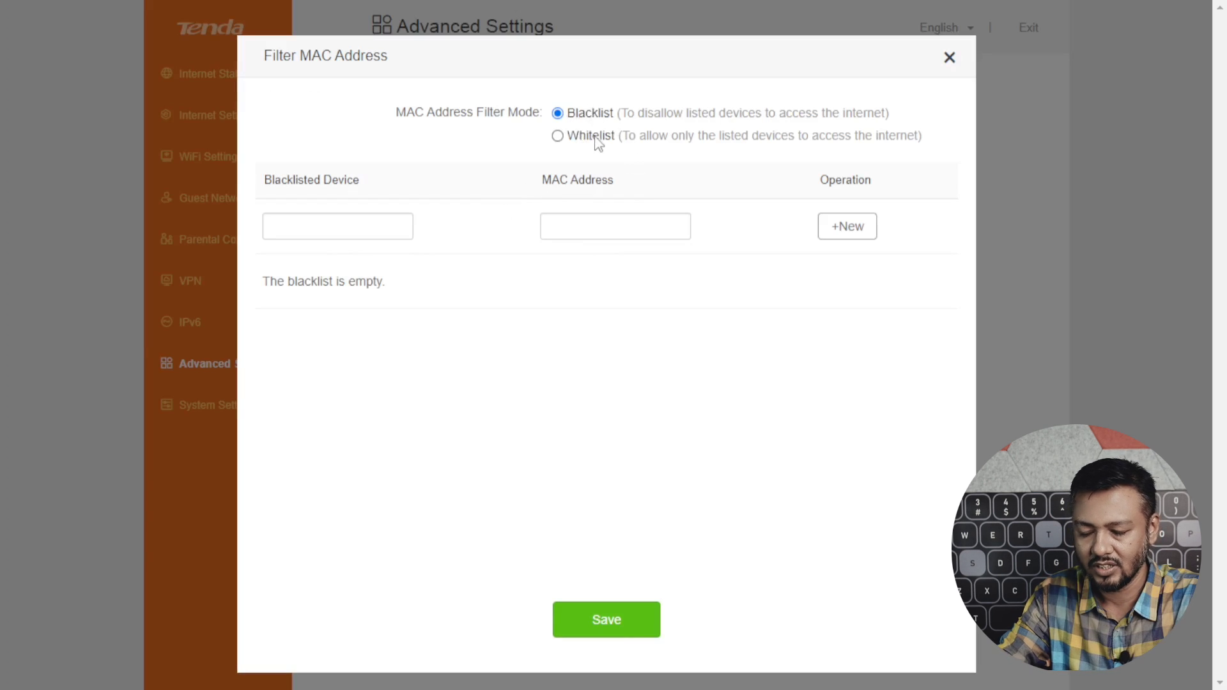
click(557, 135)
click(557, 113)
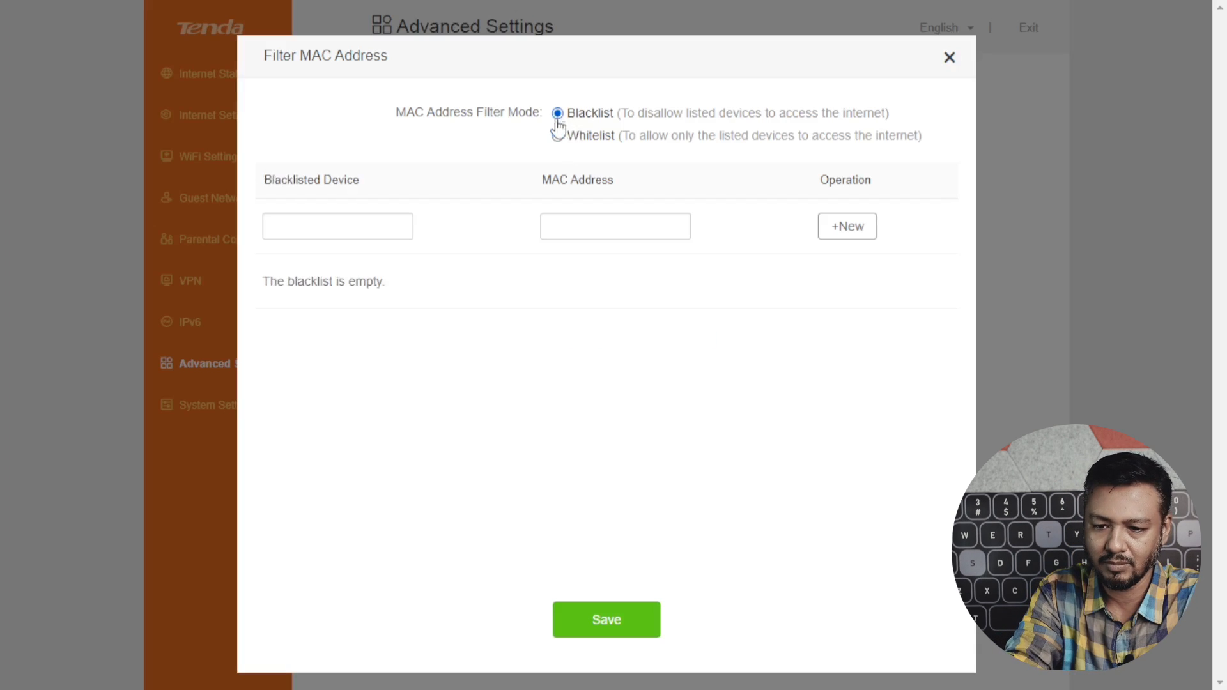
click(558, 137)
click(558, 114)
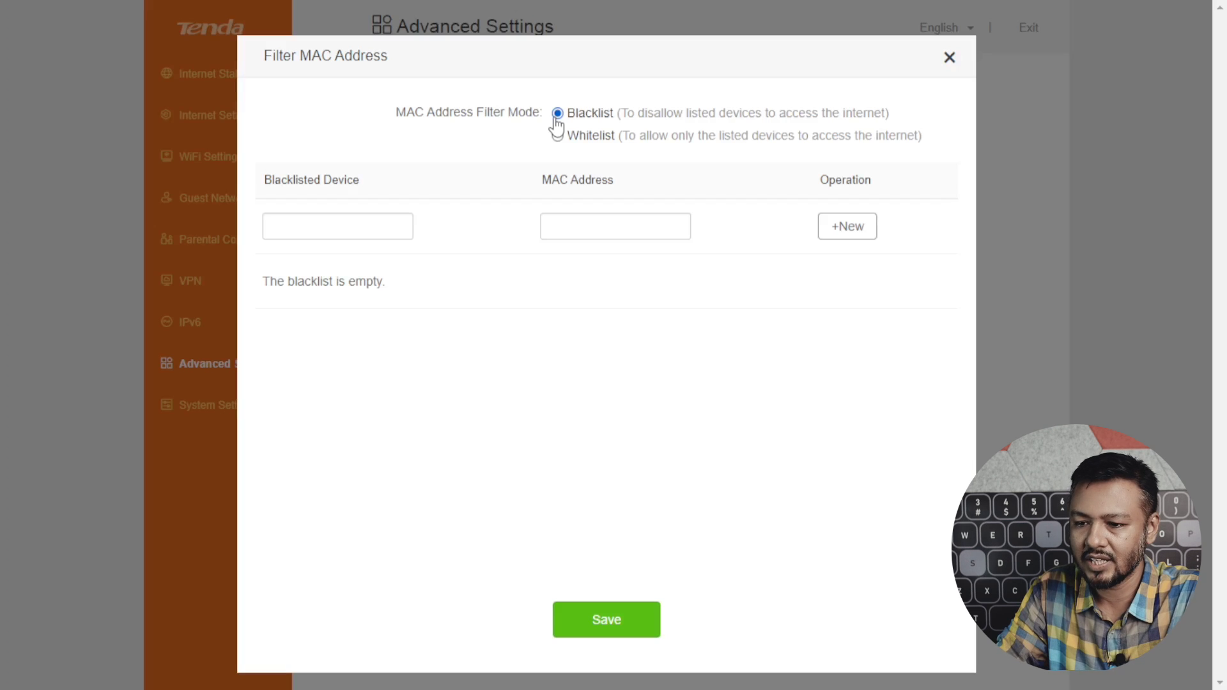
click(557, 134)
Close the MAC filter unsaved and review the Firewall flood defences without changes.
click(950, 56)
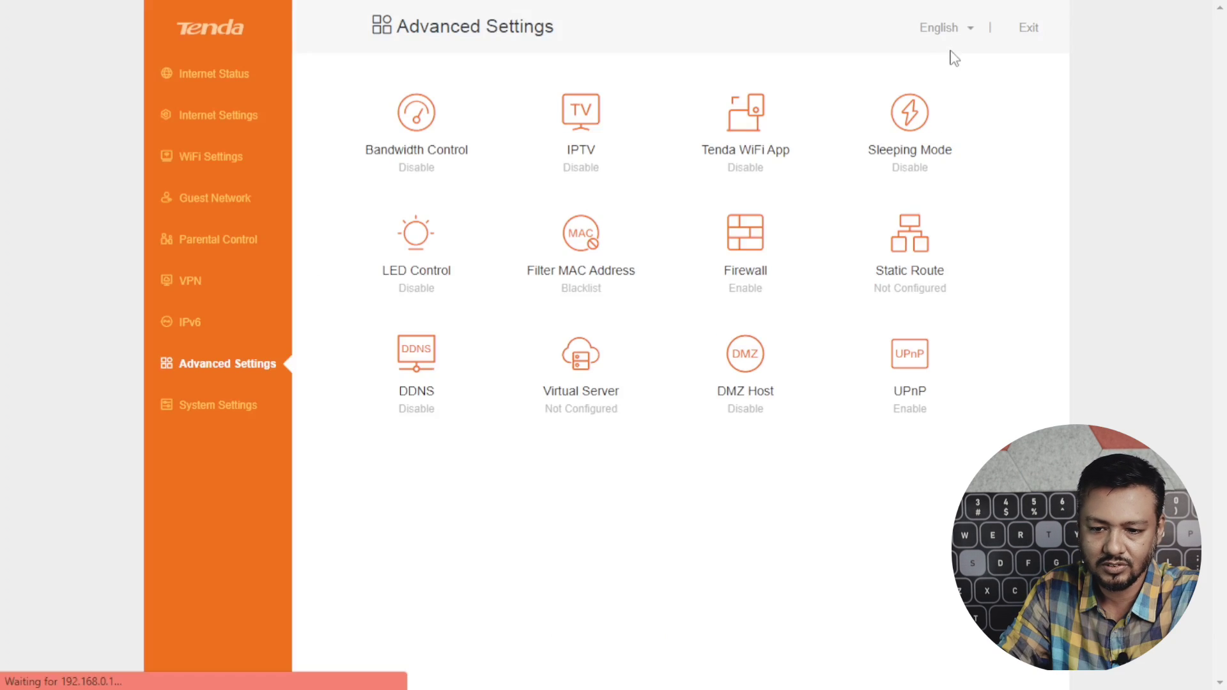
click(751, 254)
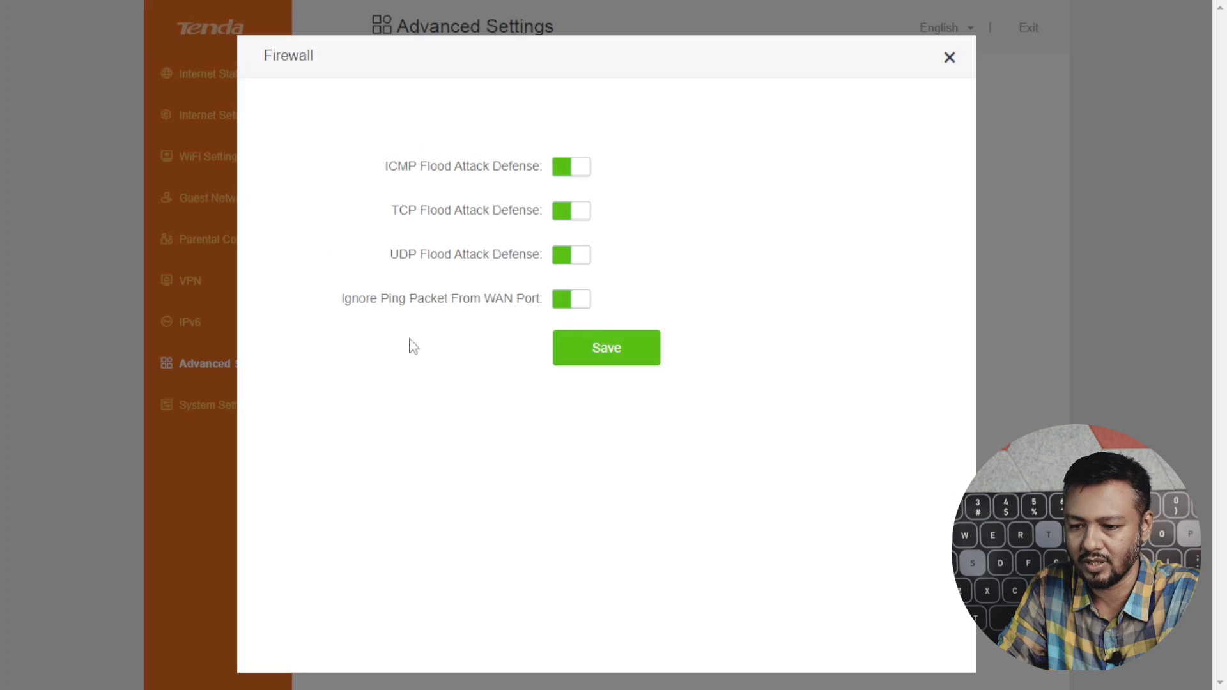
click(949, 57)
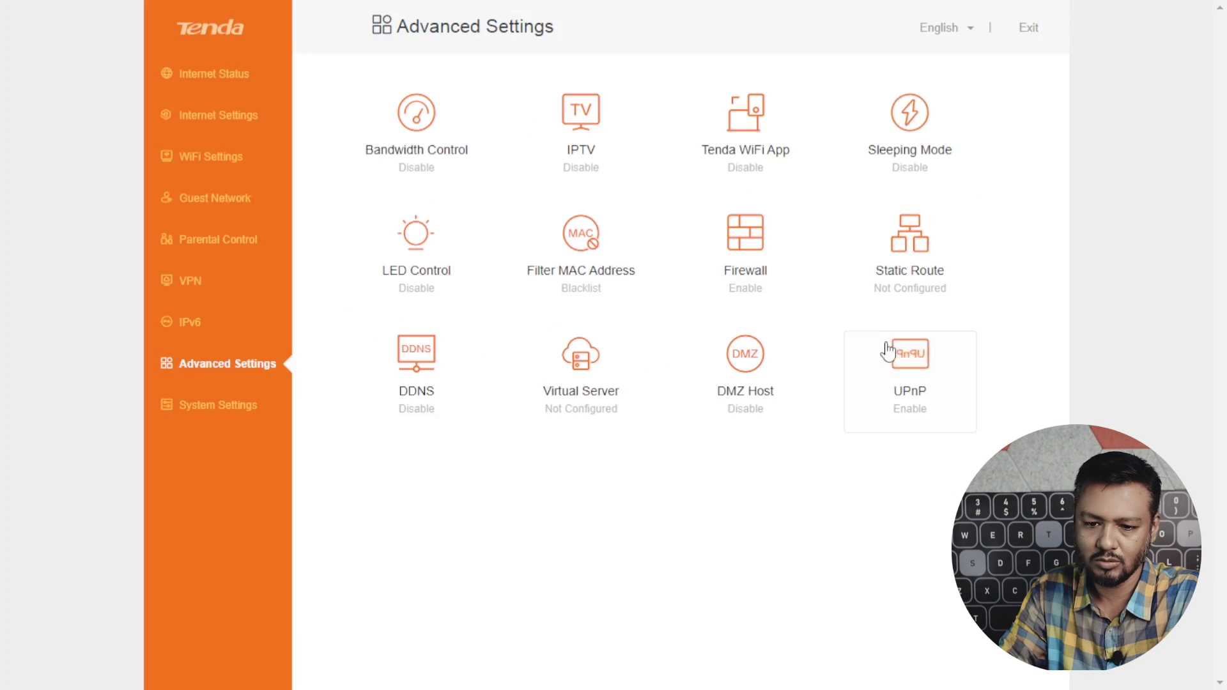
Review the Static Route table, leaving it unchanged.
click(921, 233)
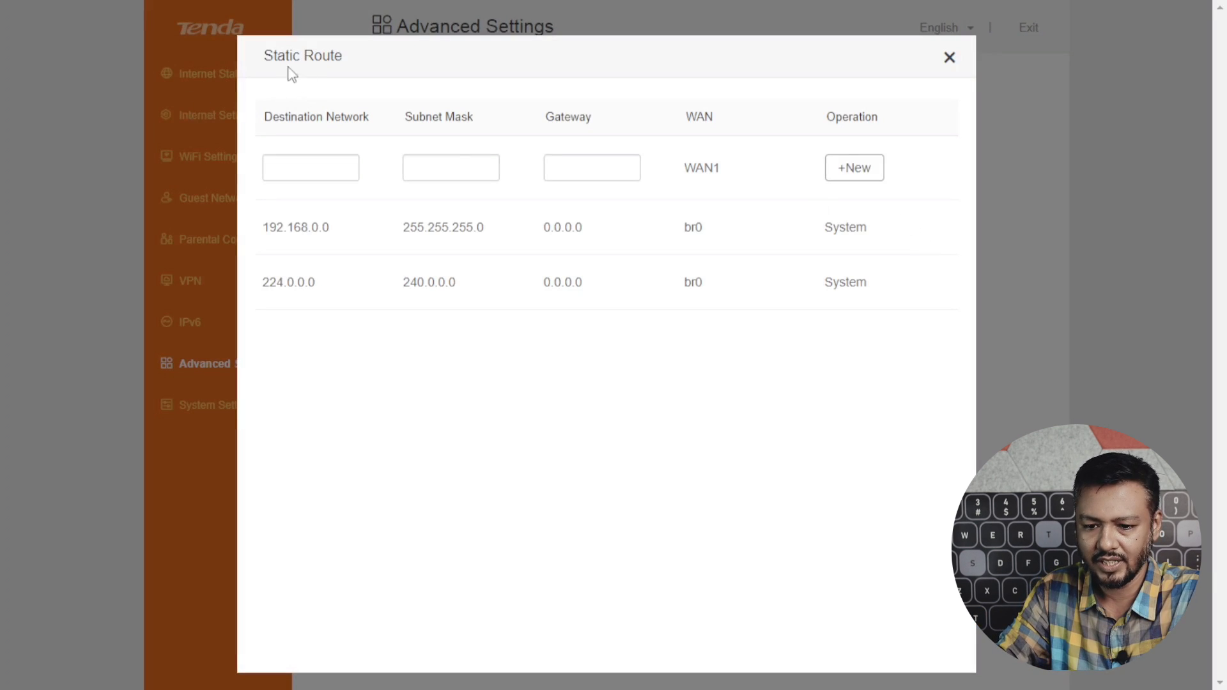
click(950, 58)
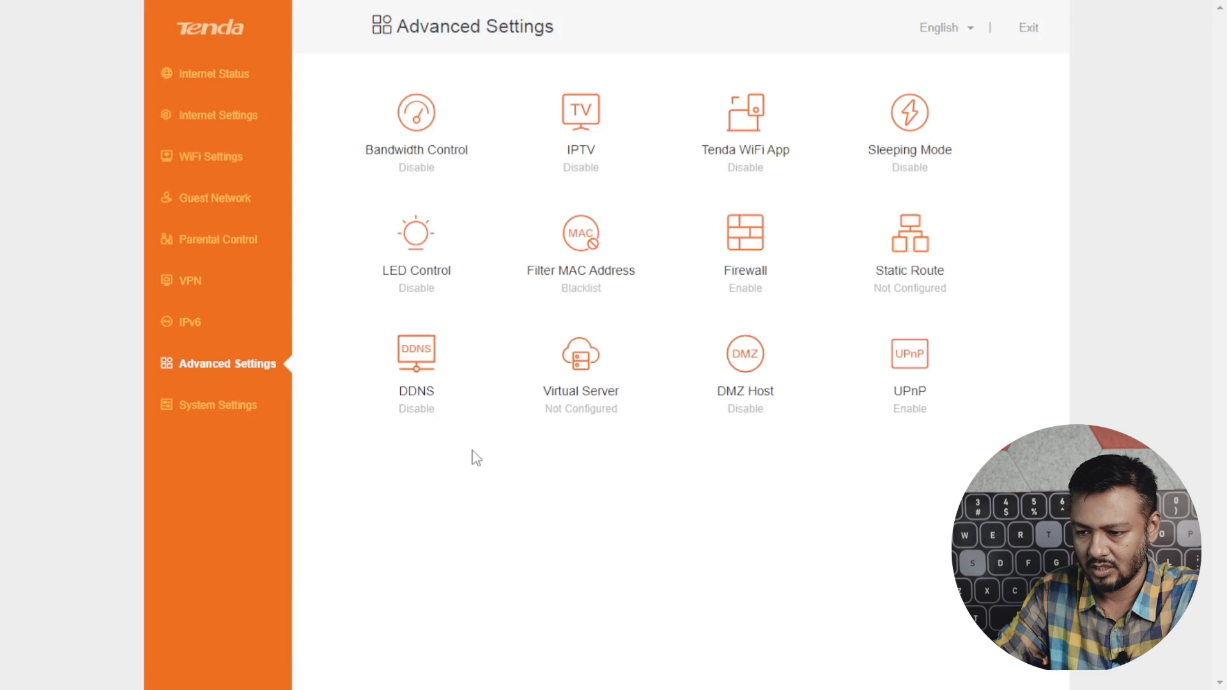
click(429, 396)
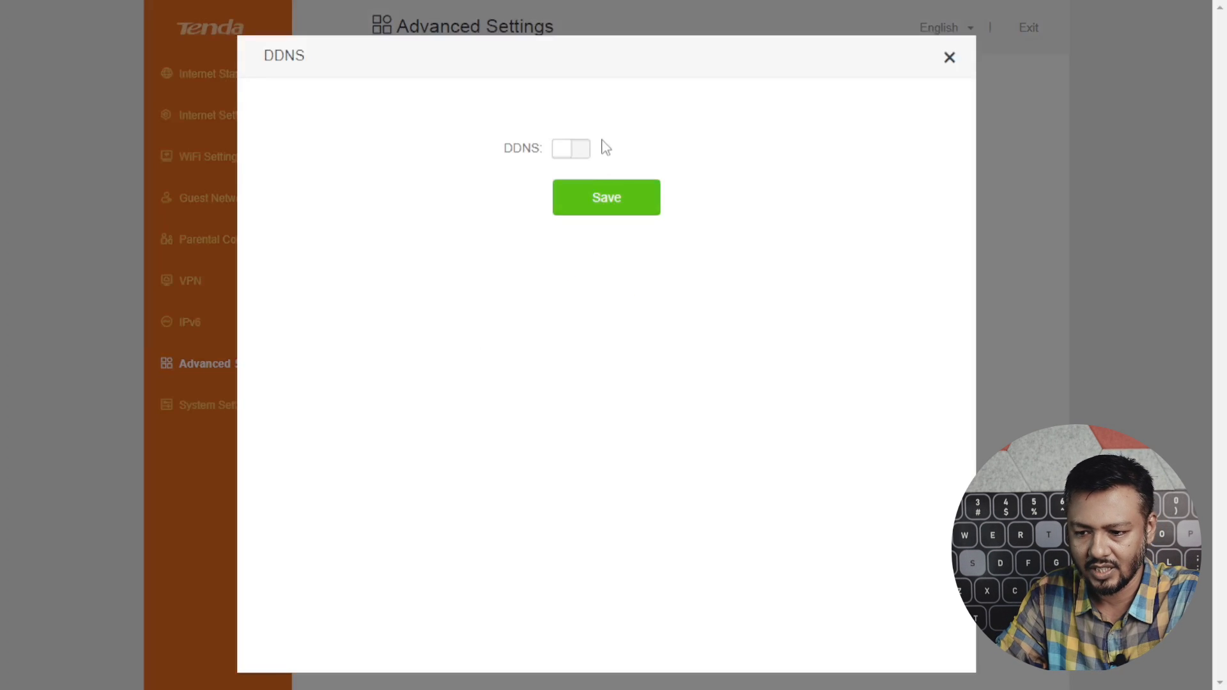
Turn on DDNS to view its service providers, keep no-ip.com, and close without saving.
click(560, 149)
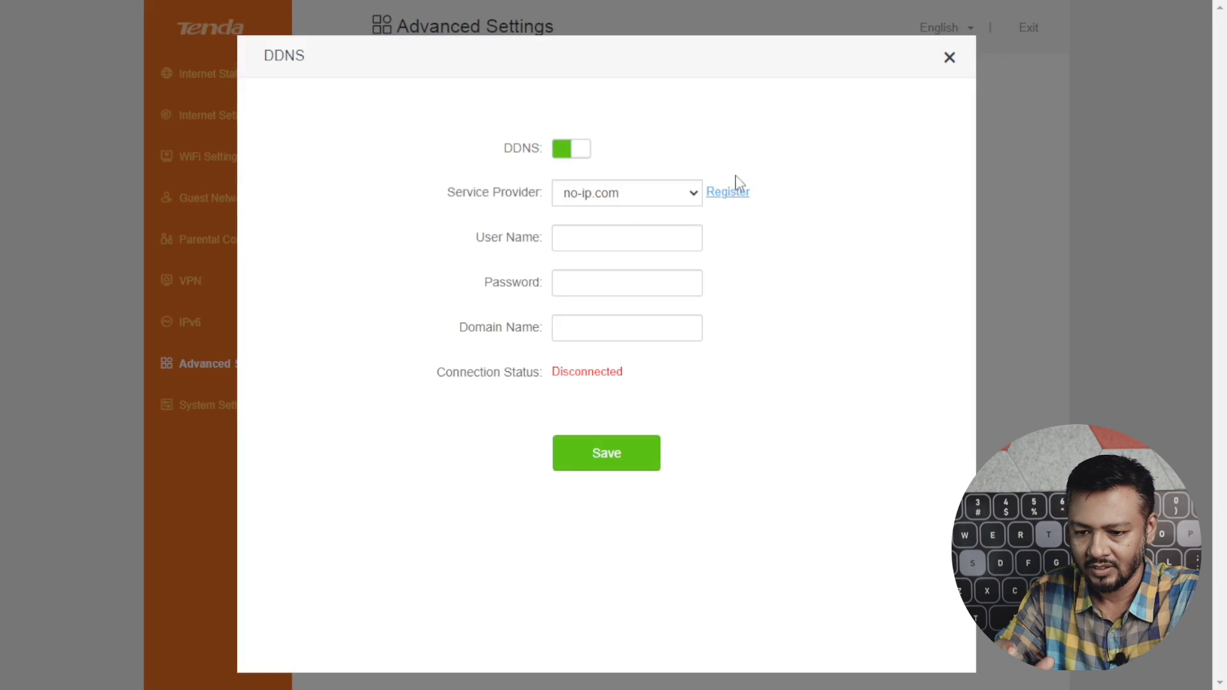
click(694, 198)
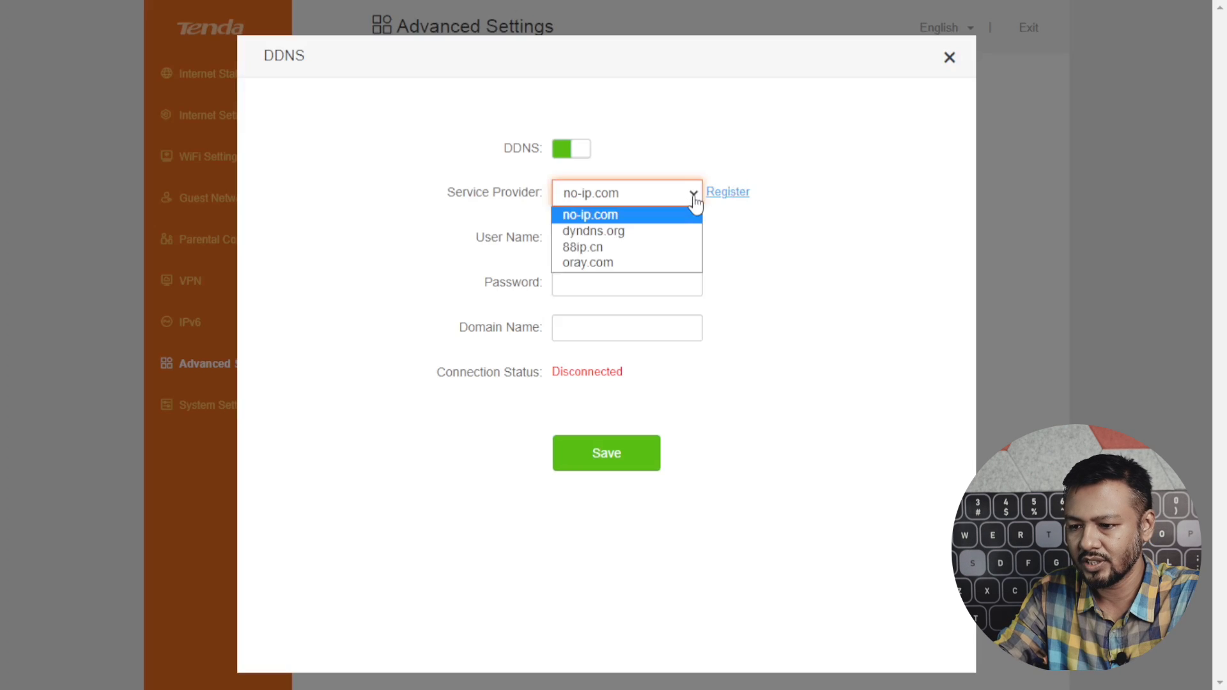
click(694, 199)
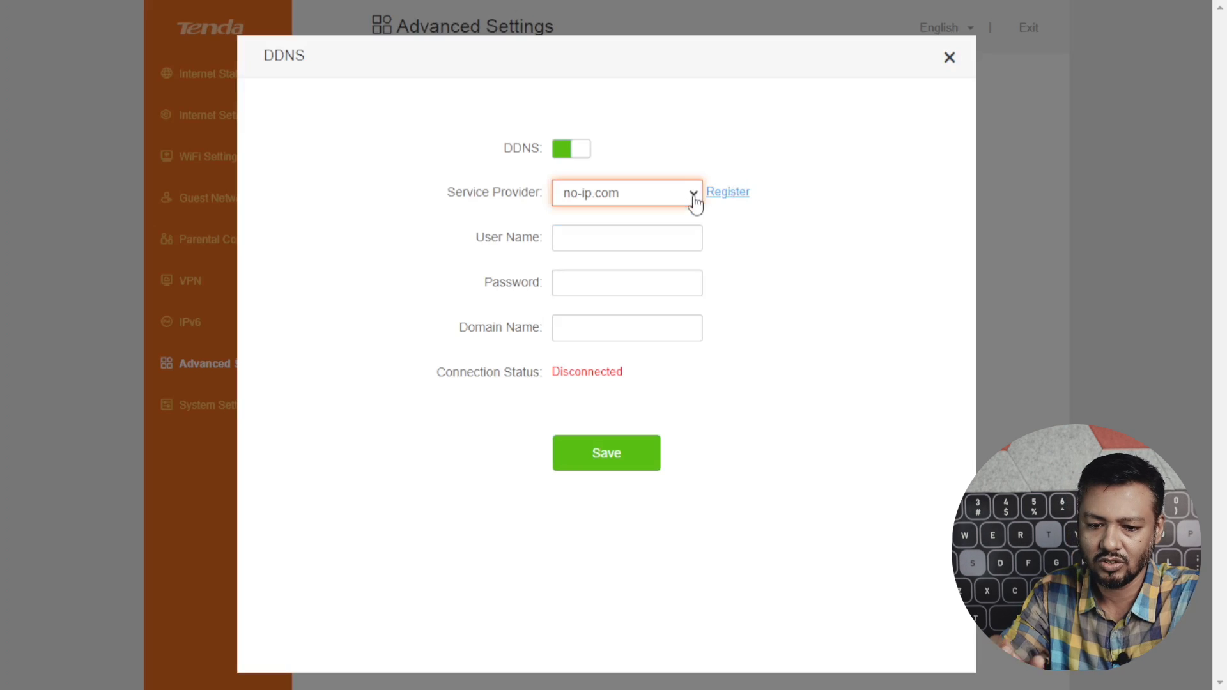
click(949, 58)
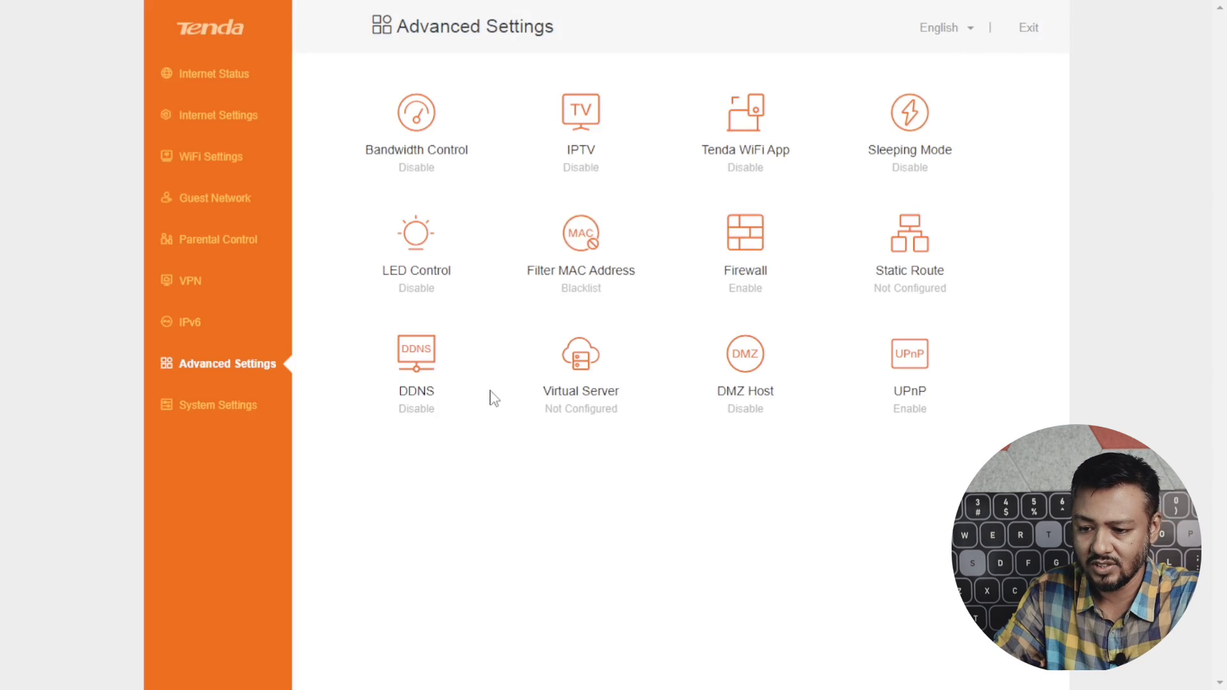
Look at the Virtual Server port forwarding settings unchanged, then go to System Settings.
click(606, 375)
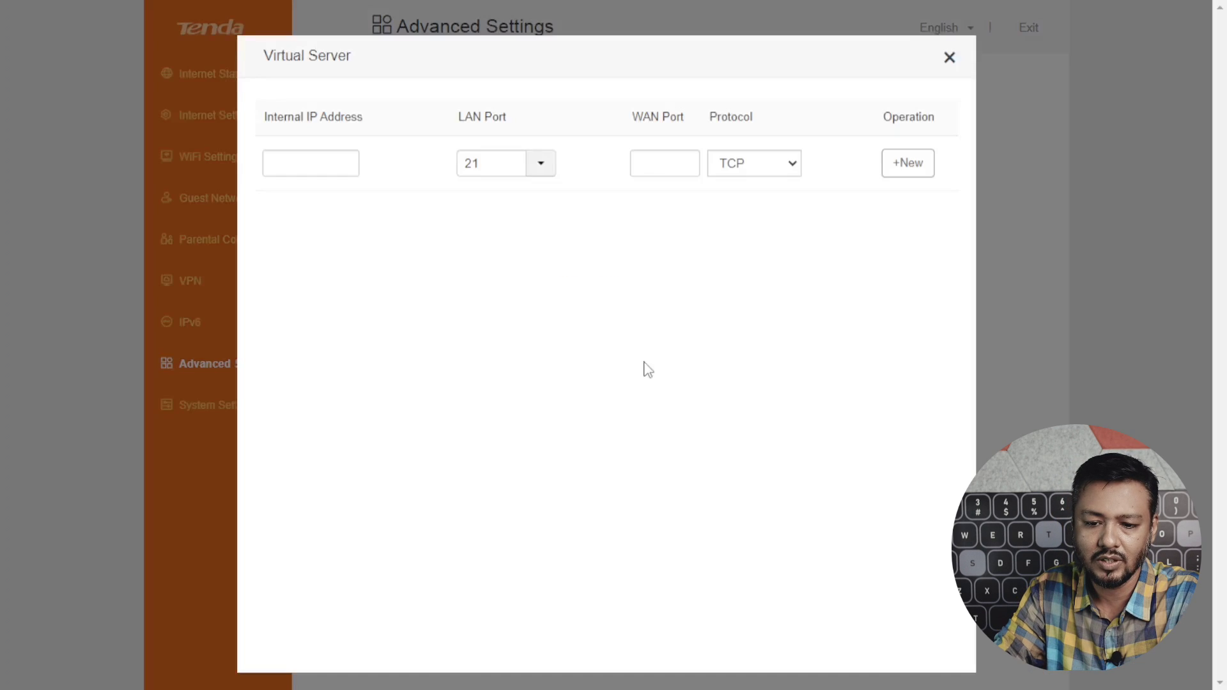
click(951, 58)
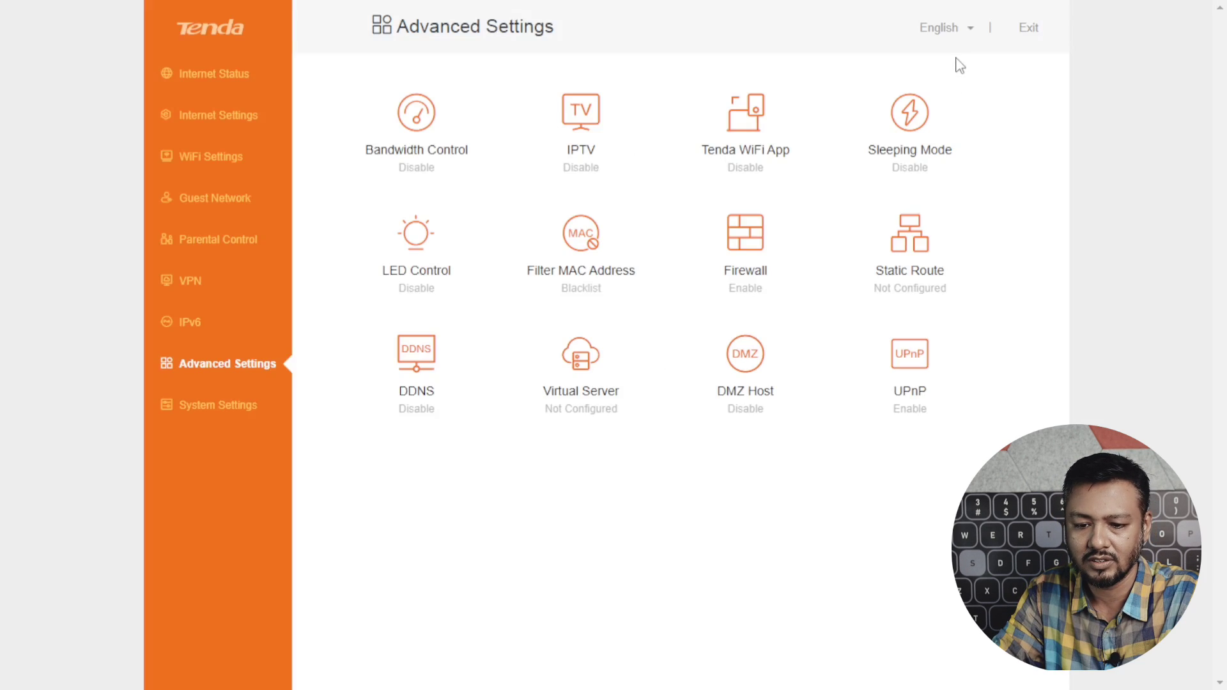
click(233, 412)
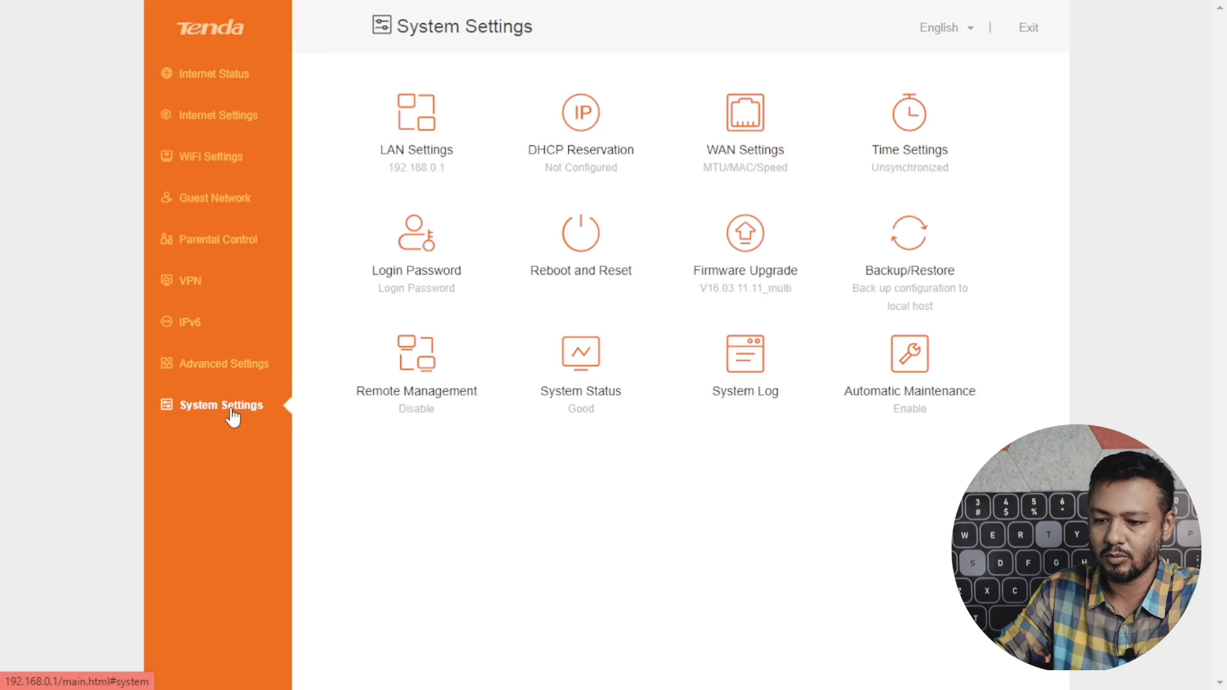
Review LAN Settings and the DHCP Reservation list, leaving reservations Not Configured.
click(436, 144)
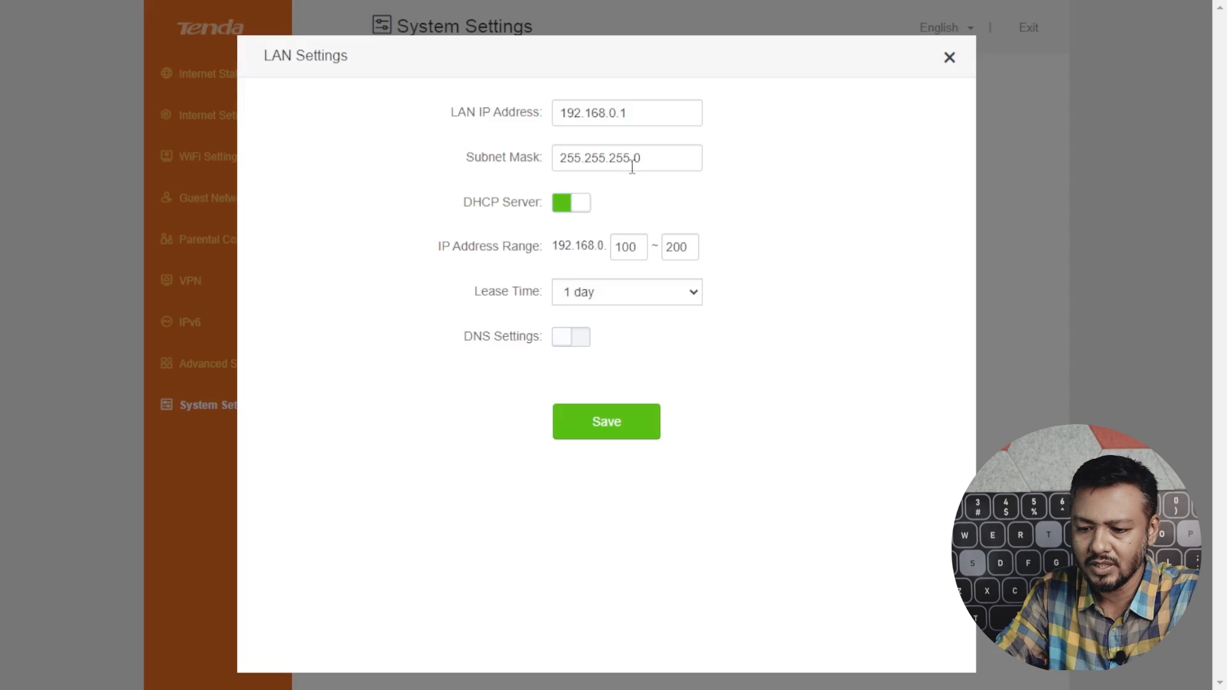
click(948, 59)
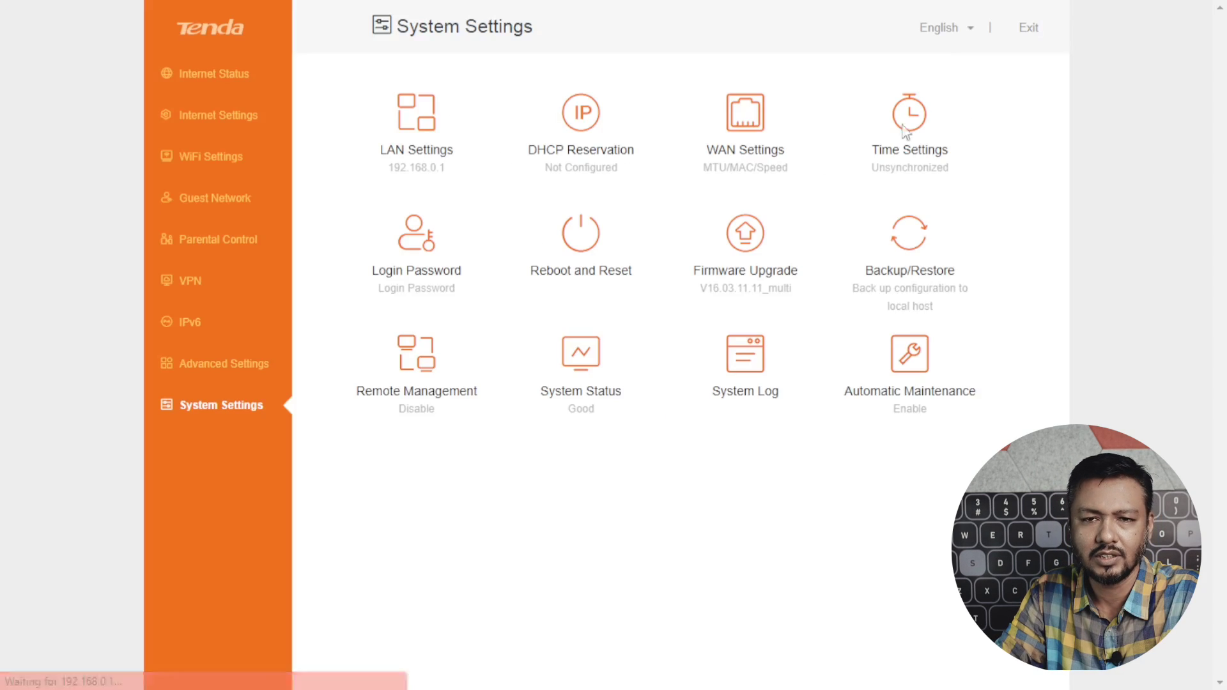
click(561, 145)
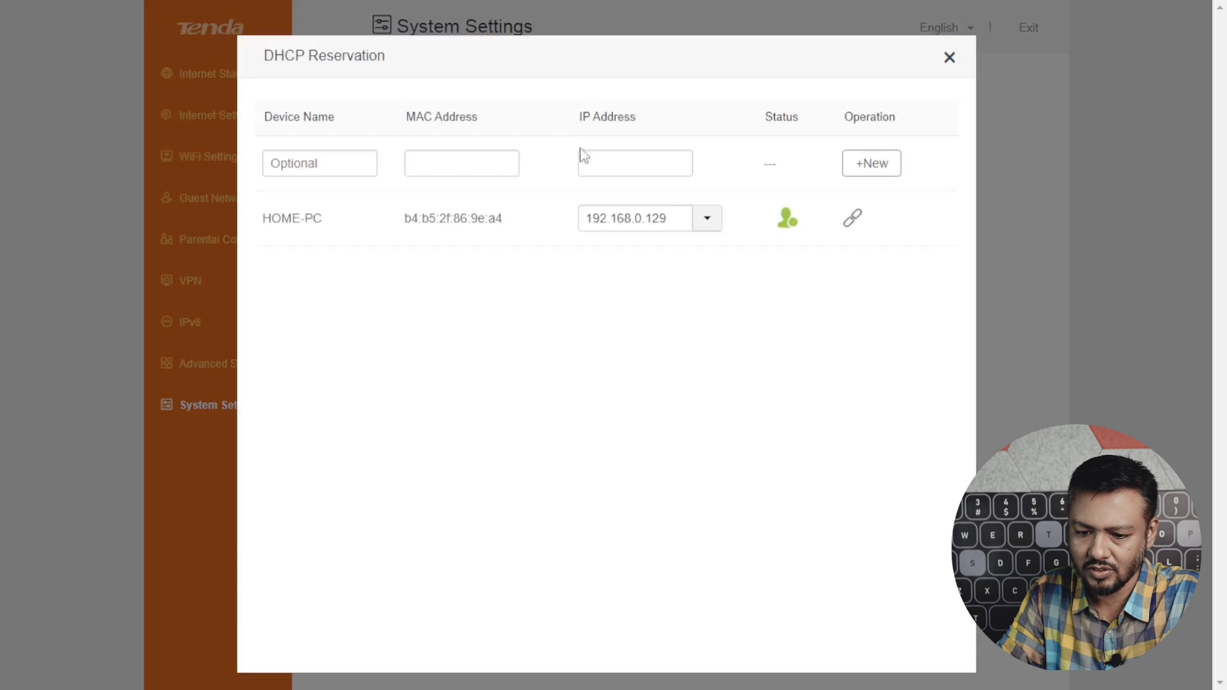
click(627, 172)
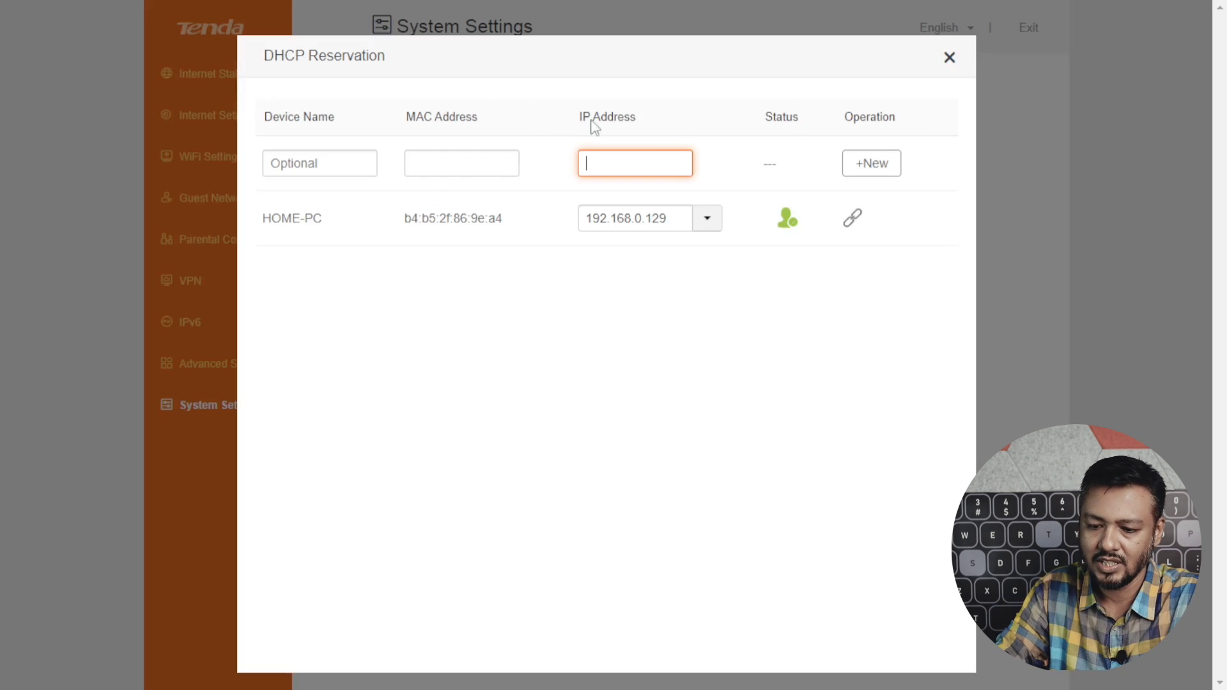
click(953, 60)
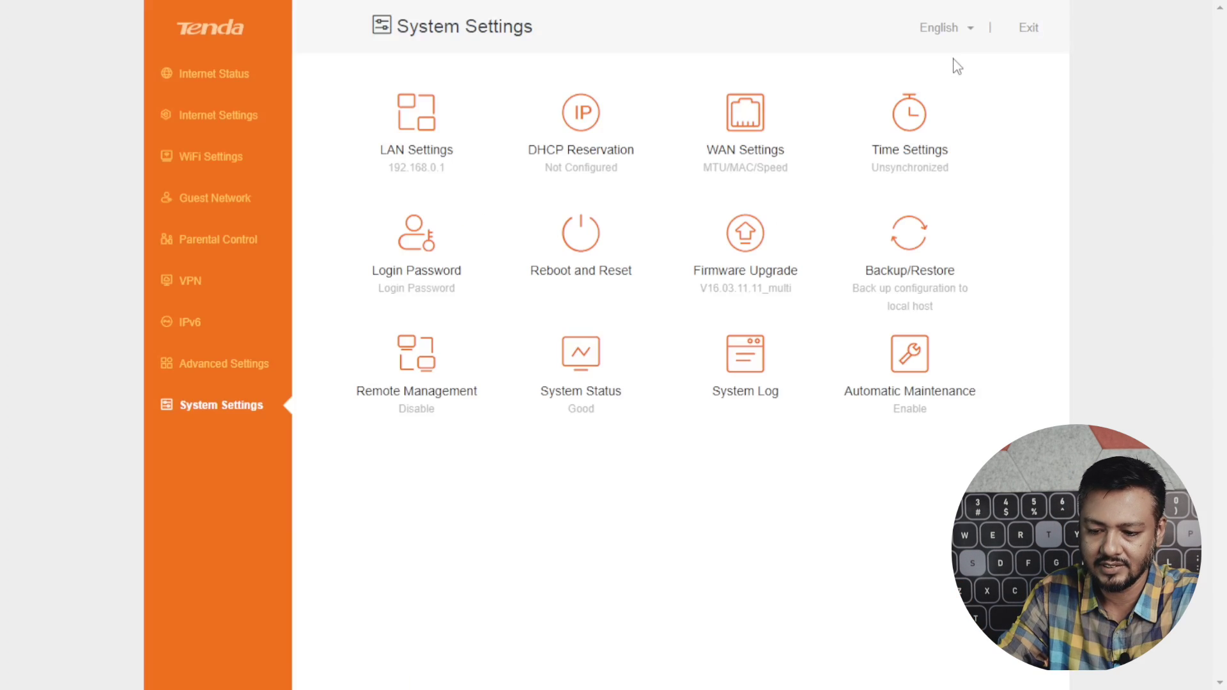
Inspect WAN Settings, leaving MTU at 1500, and close without saving.
click(767, 142)
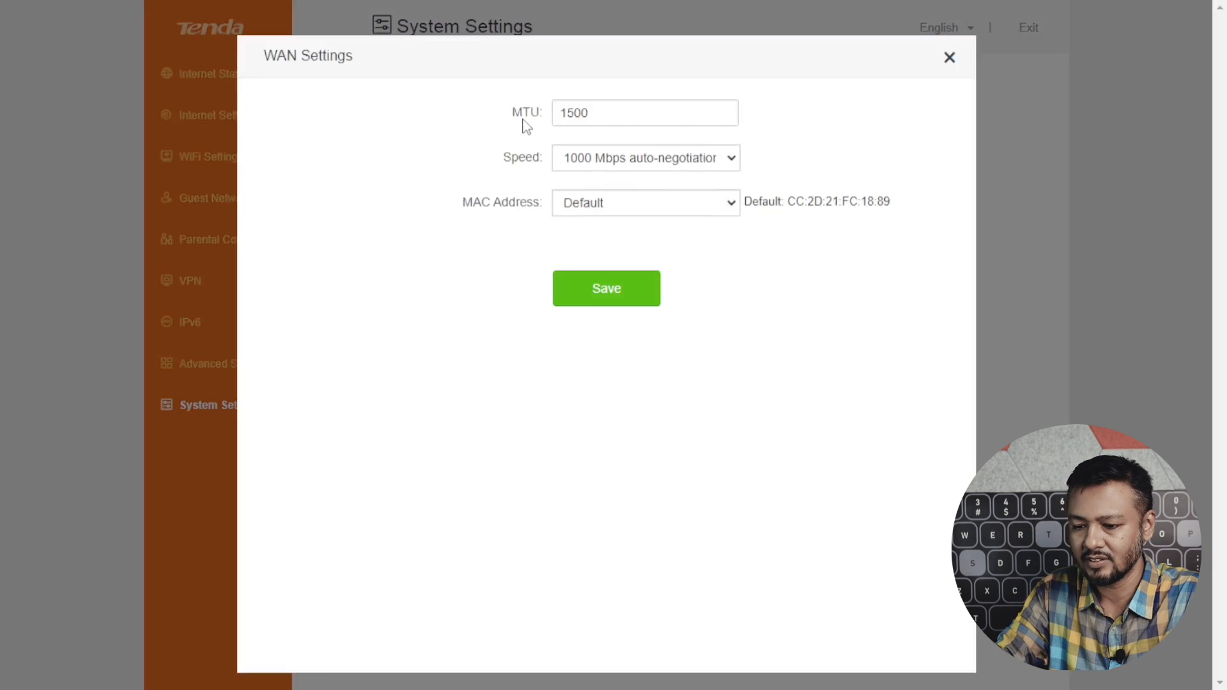
click(600, 111)
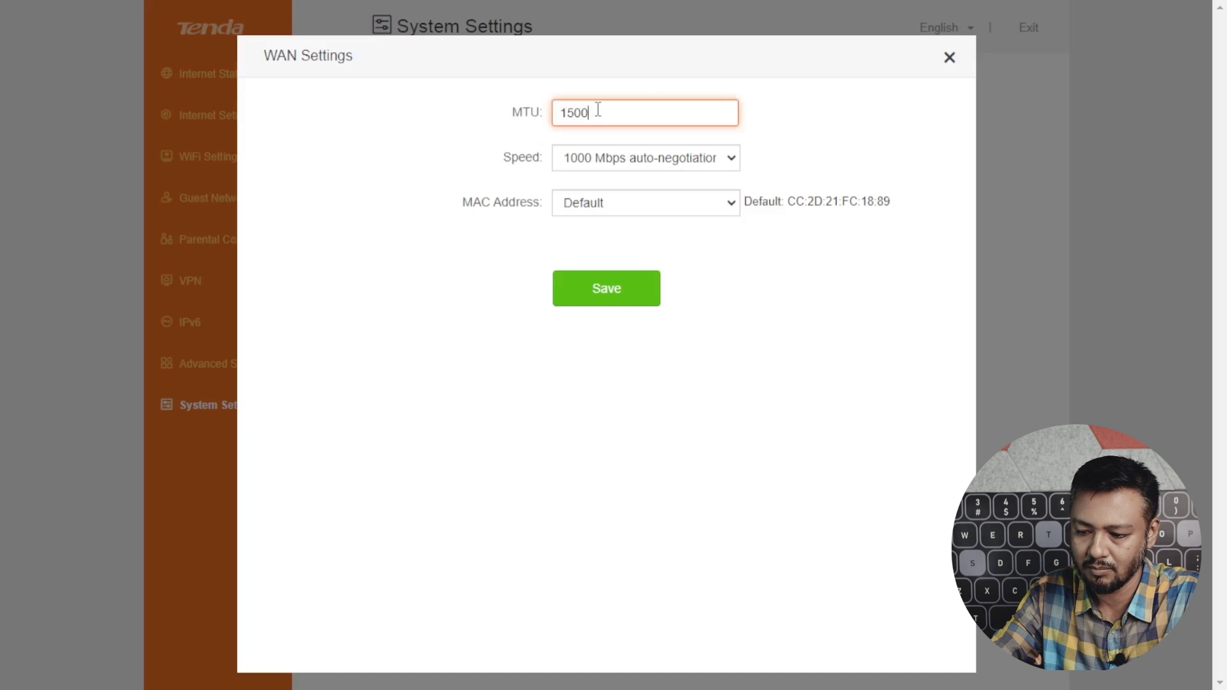
key(ctrl+a)
key(Tab)
key(Tab)
click(949, 59)
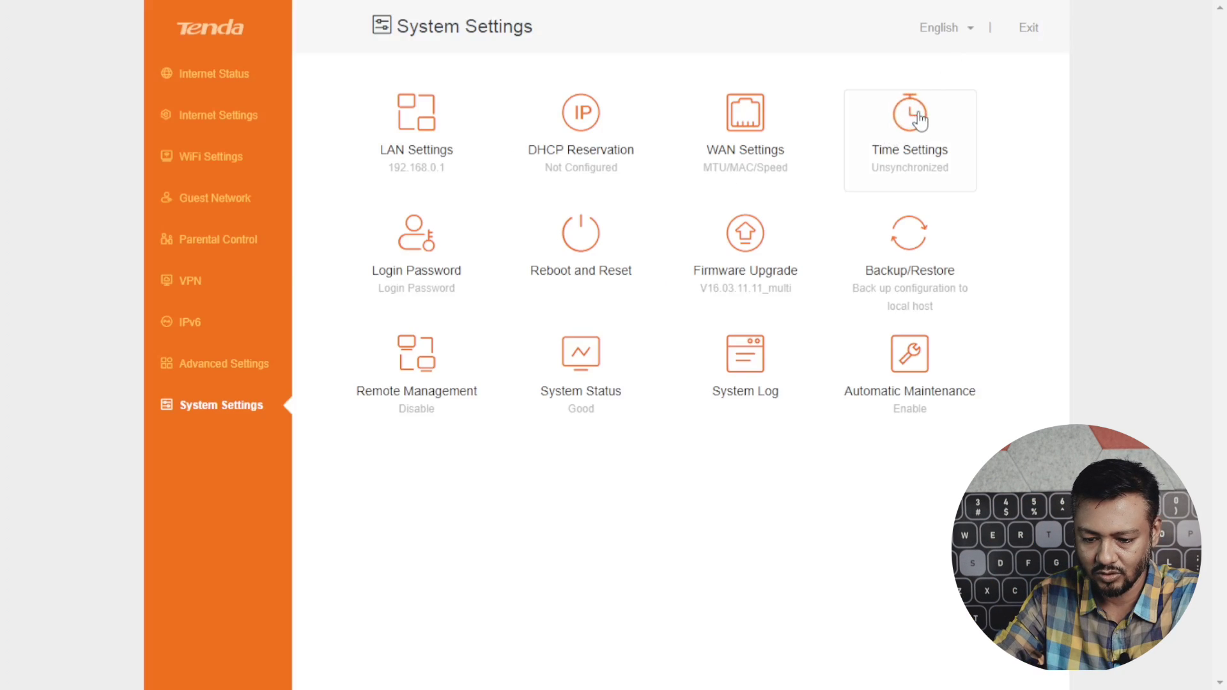
Glance through Time Settings, Login Password and Reboot and Reset without changing anything.
click(919, 119)
click(949, 57)
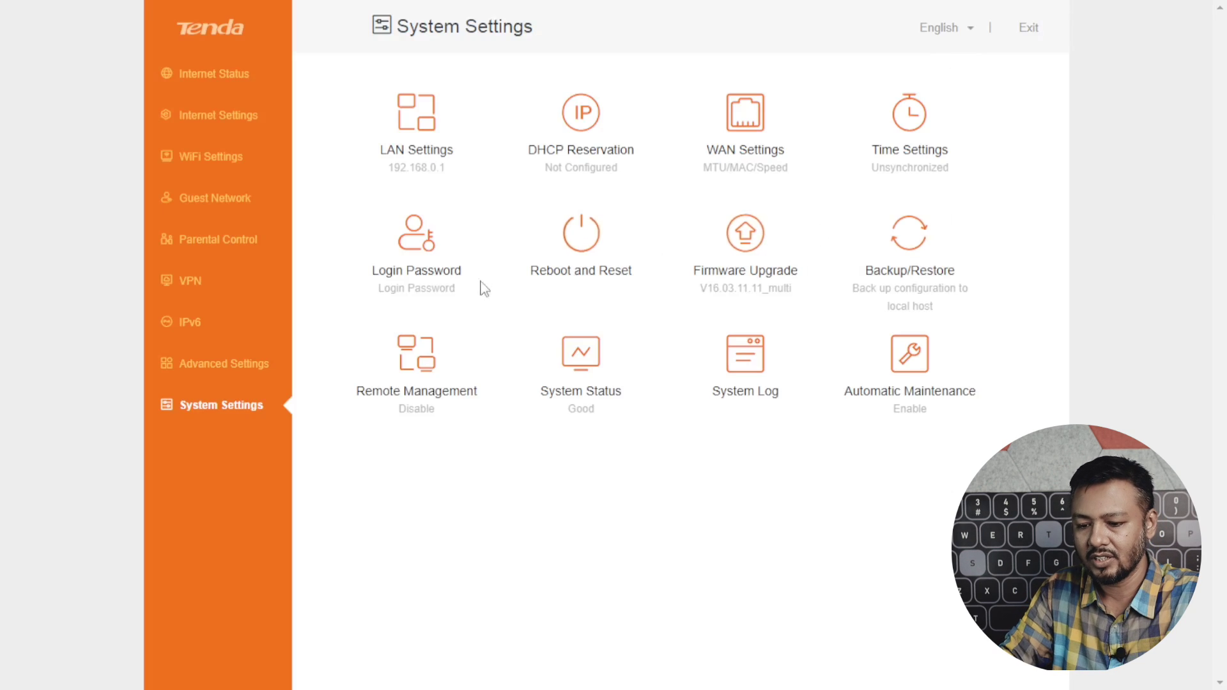
click(434, 248)
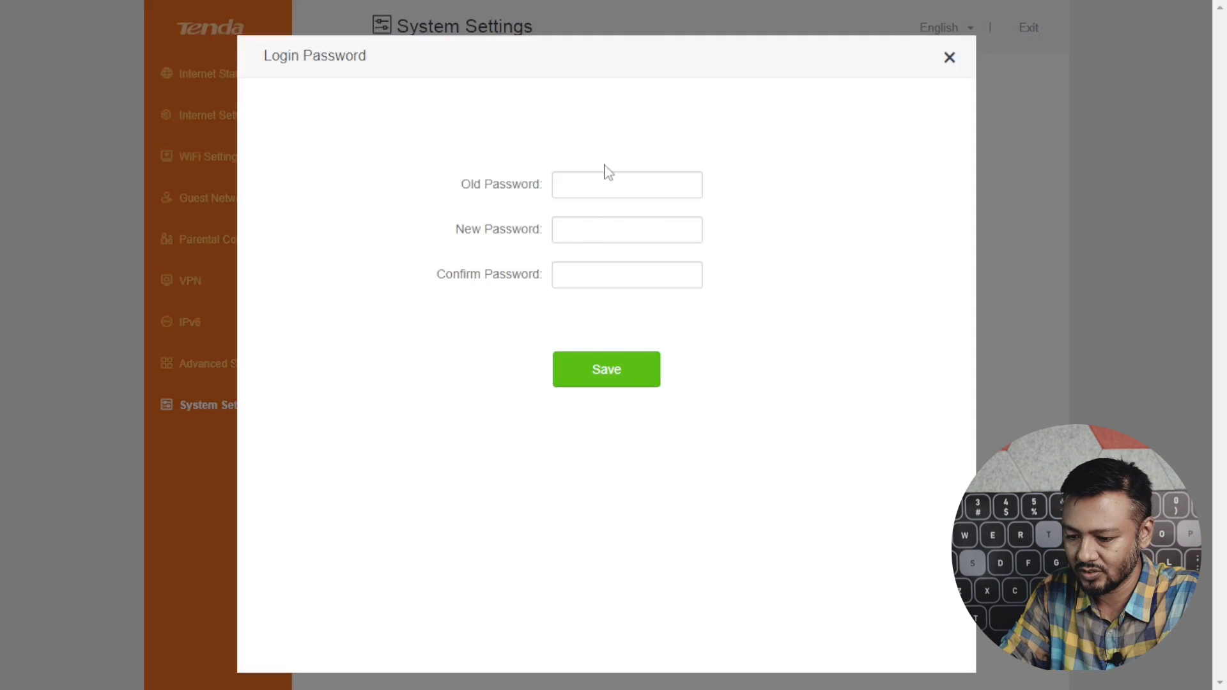
click(598, 173)
click(947, 57)
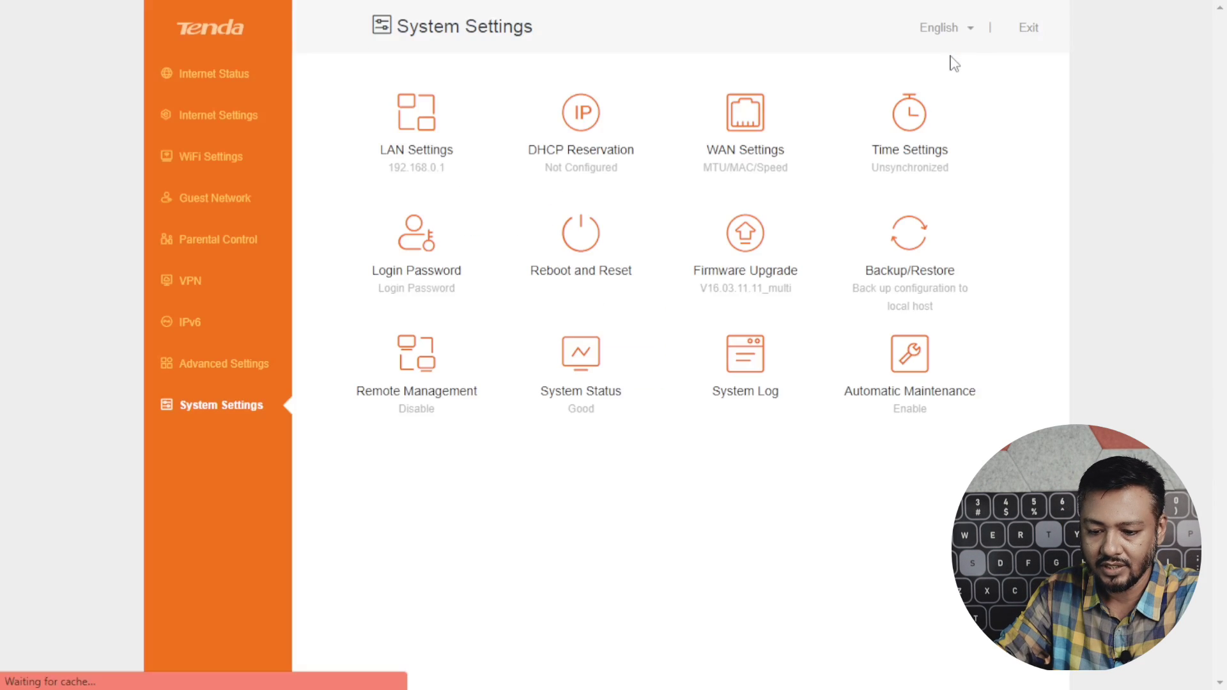
click(602, 235)
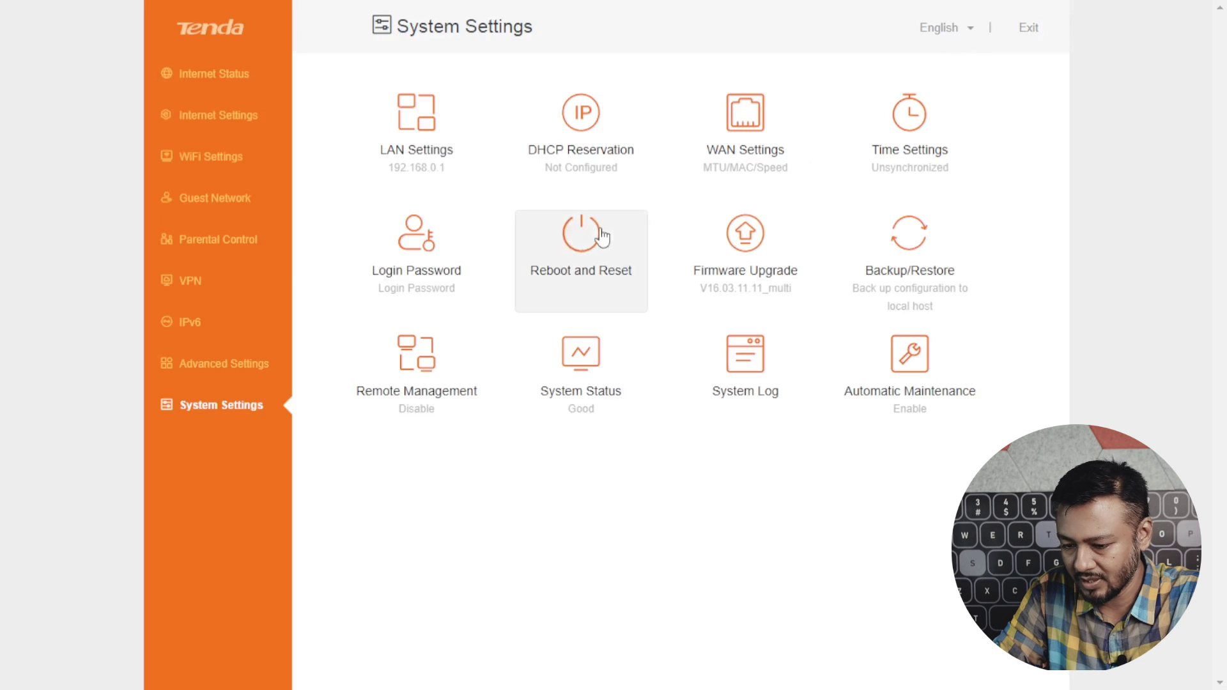
click(950, 57)
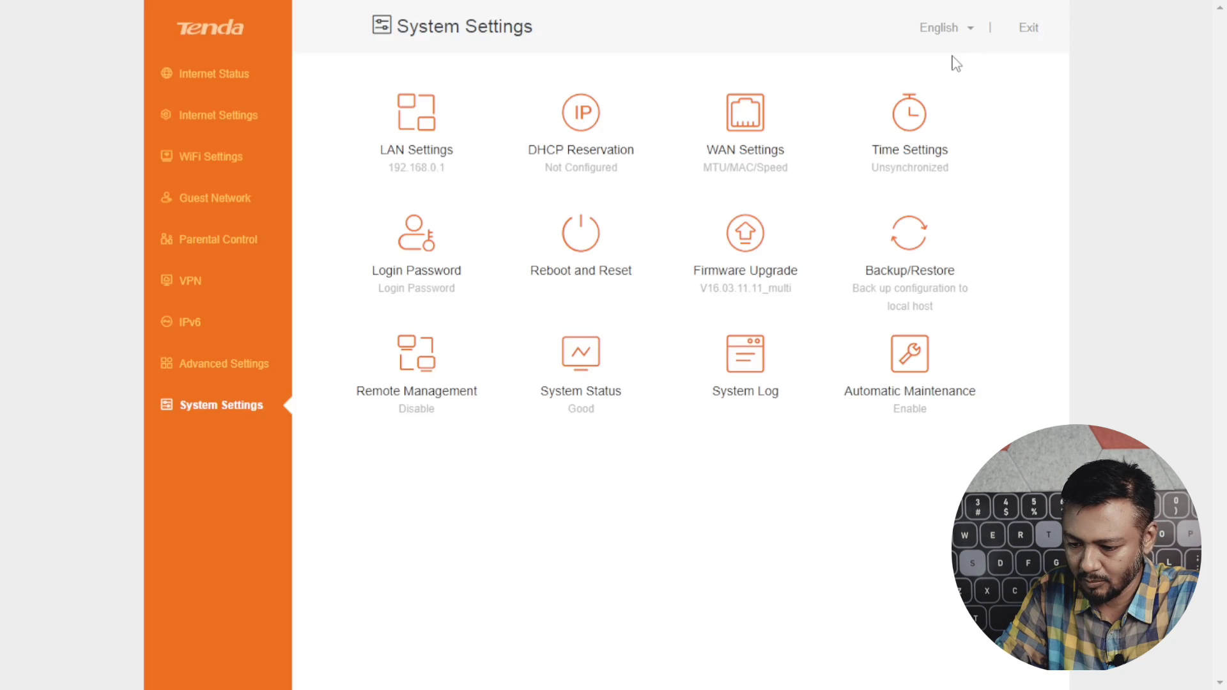
In Firmware Upgrade, switch the upgrade type to Local Upgrade and cancel choosing a file.
click(766, 259)
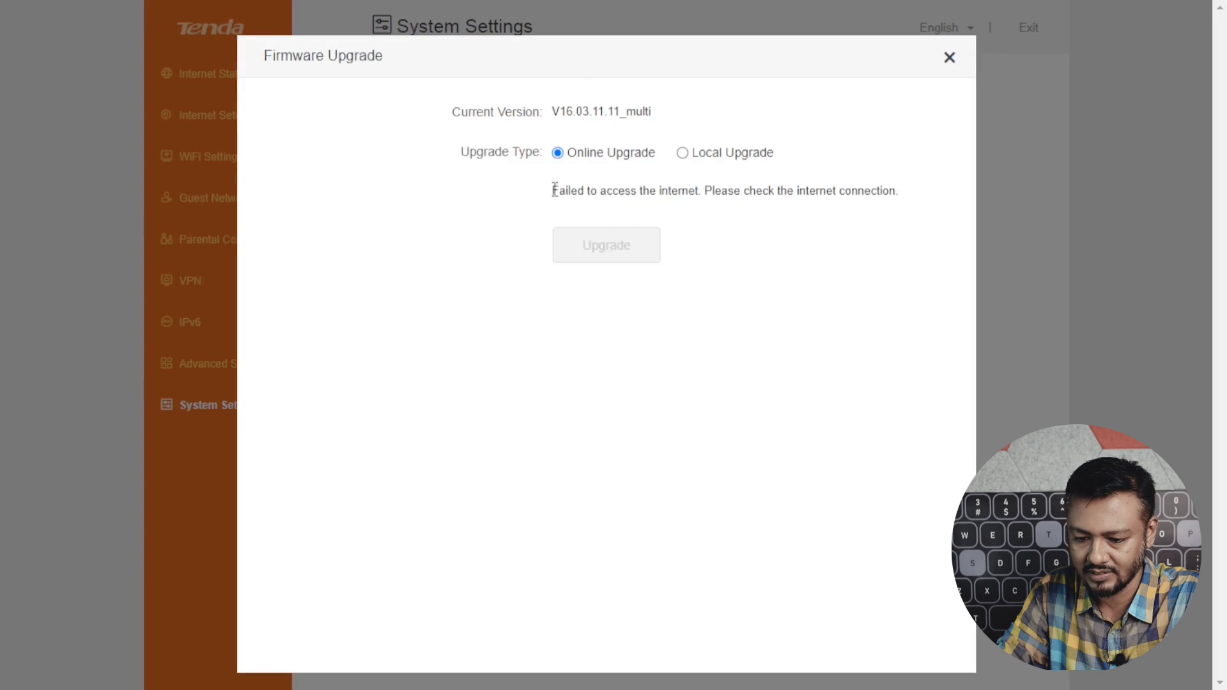
drag(554, 191, 707, 190)
drag(553, 111, 671, 115)
click(628, 108)
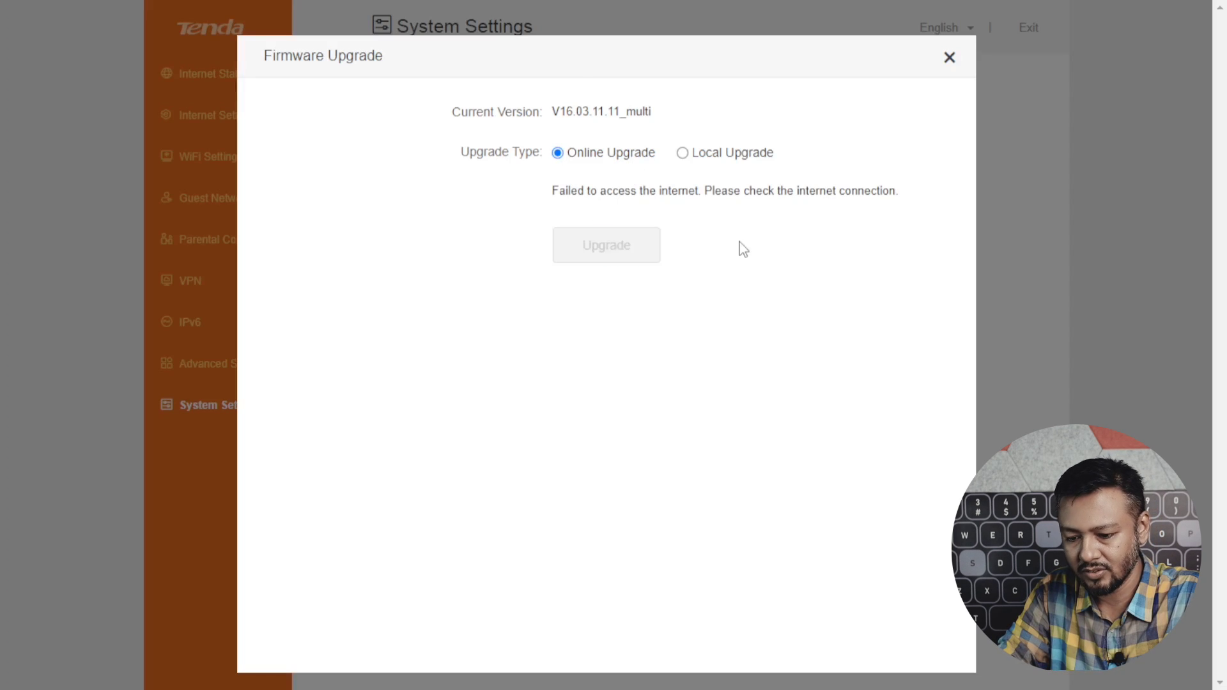
click(682, 153)
click(593, 189)
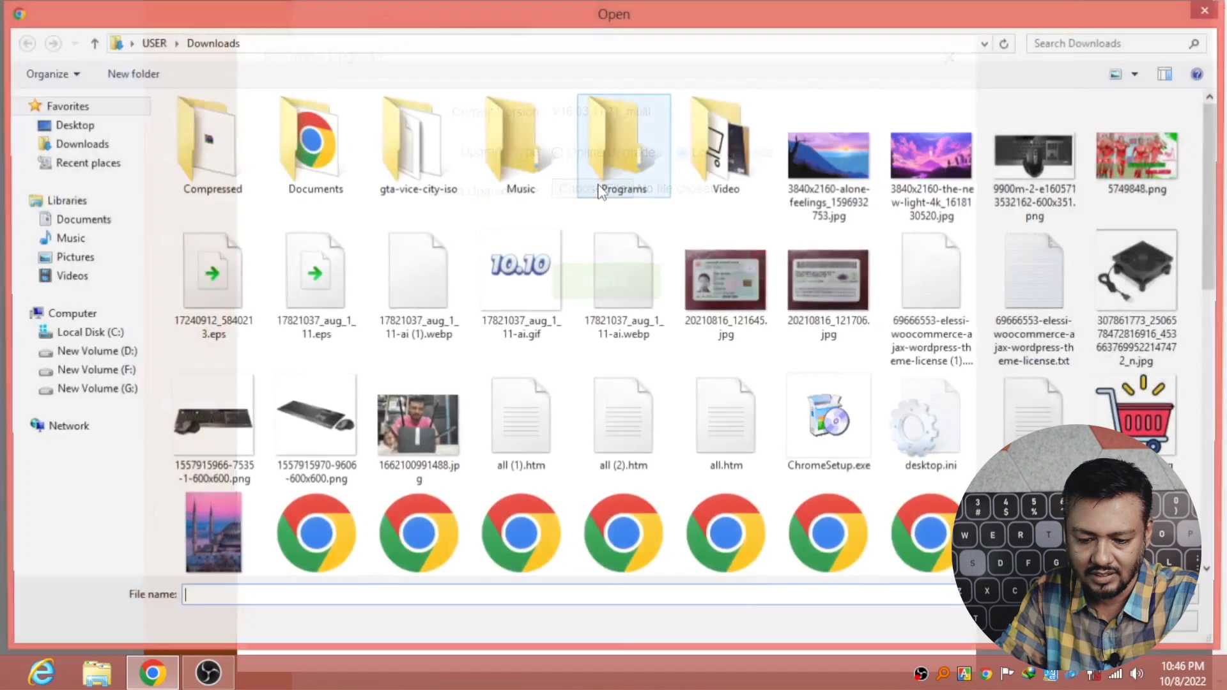
click(1208, 11)
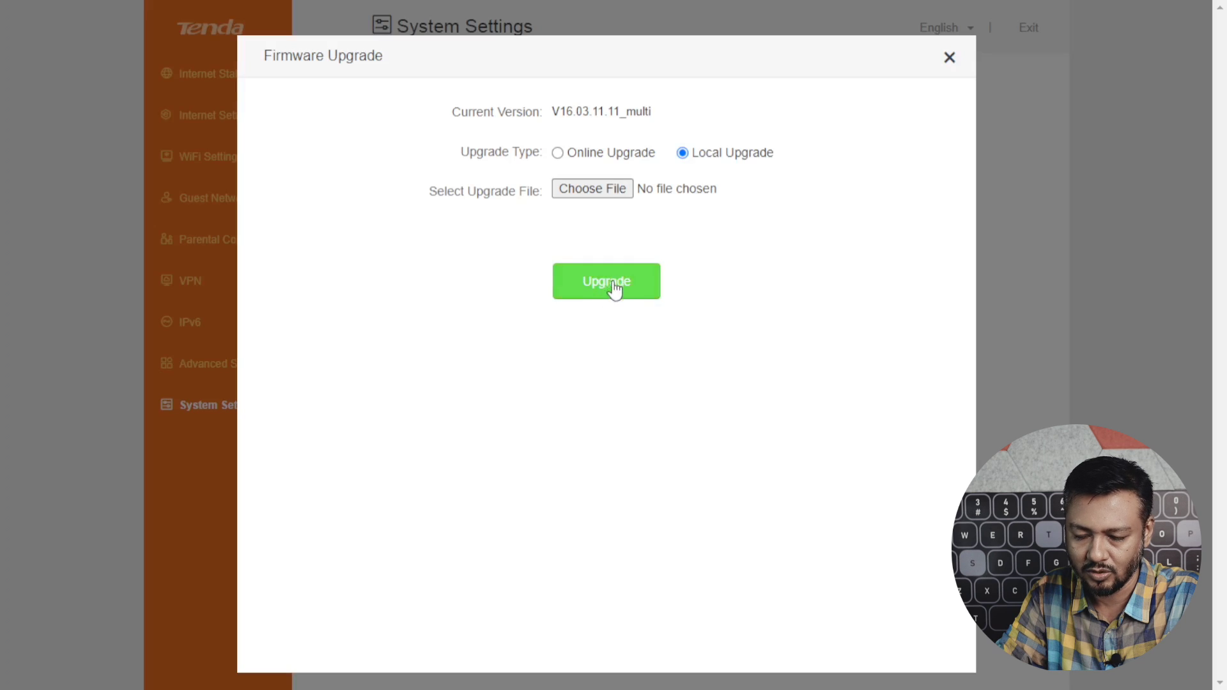
Review Backup/Restore and Remote Management, closing remote management without saving.
click(921, 259)
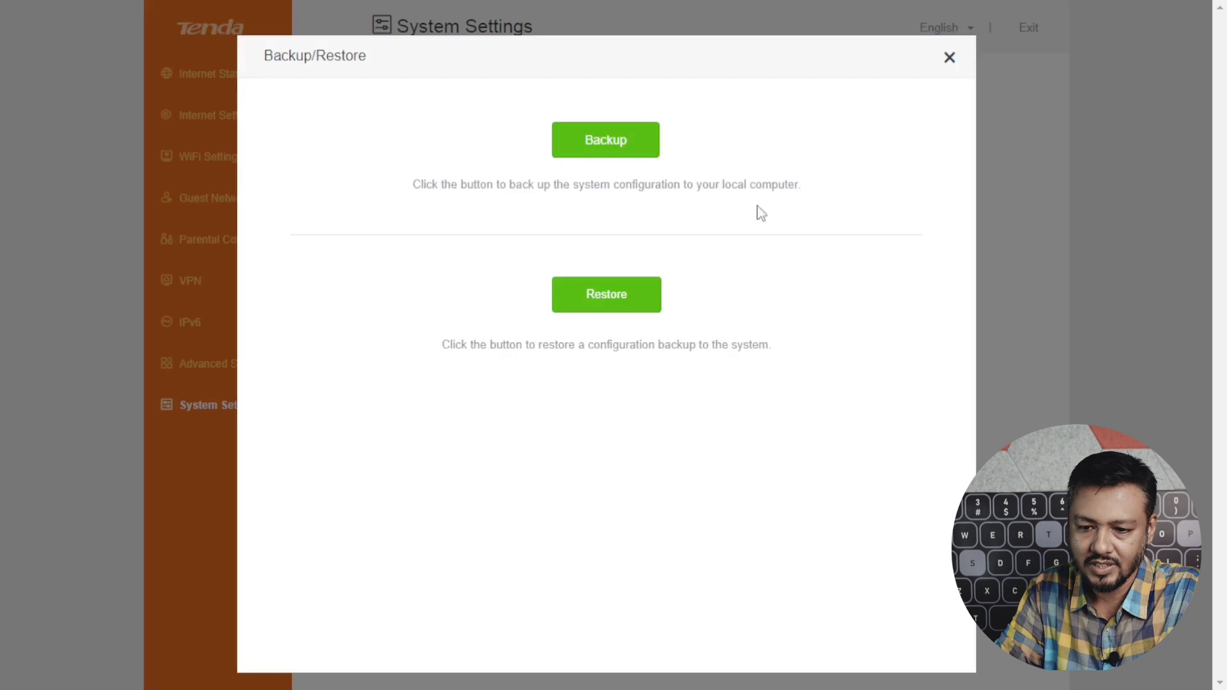
click(951, 58)
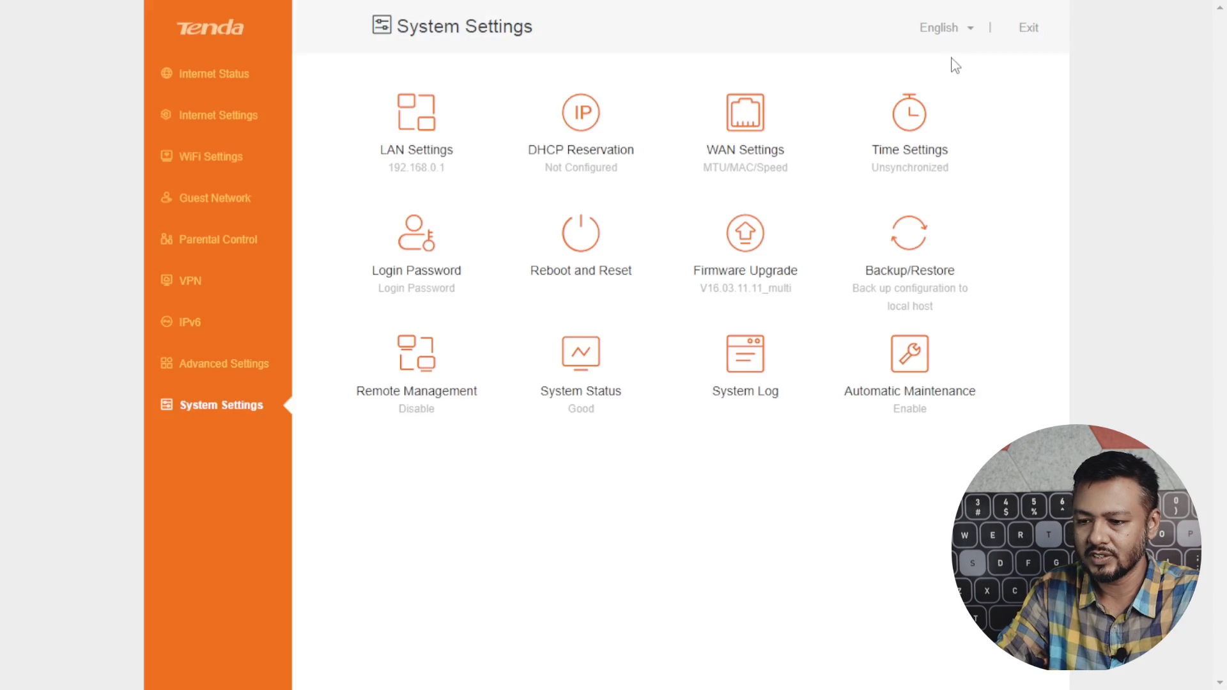
click(416, 358)
click(574, 186)
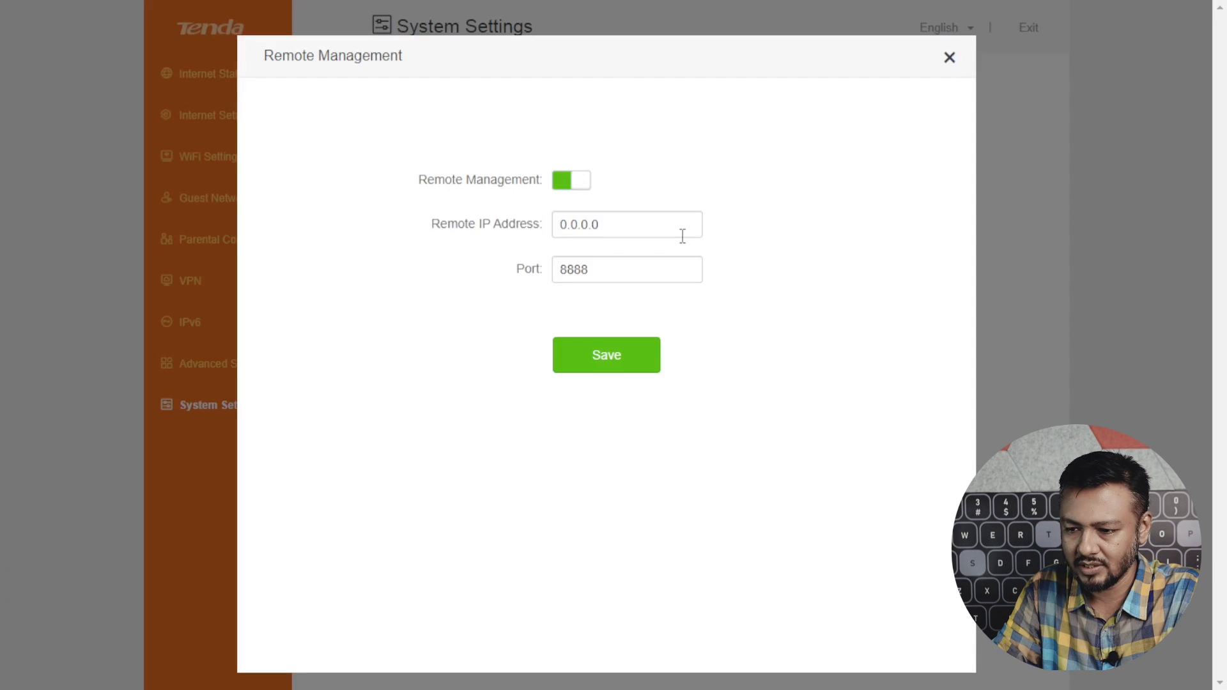
click(951, 58)
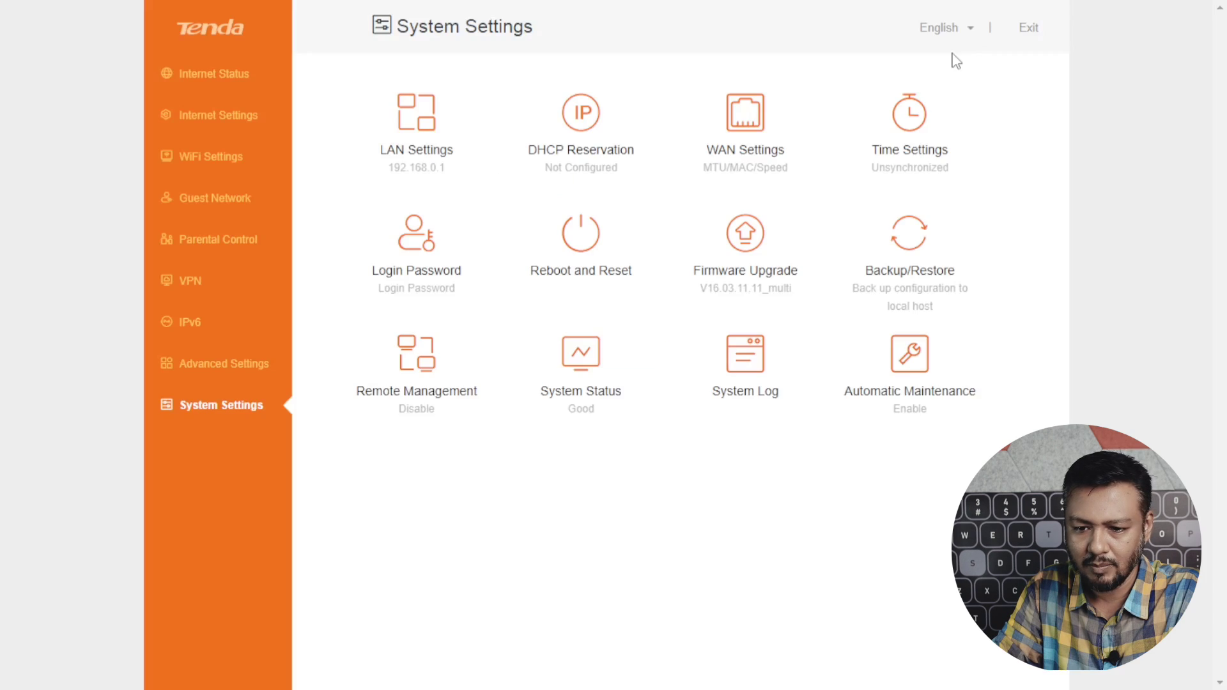
Check the System Status details, then return to the Internet Status page.
click(591, 389)
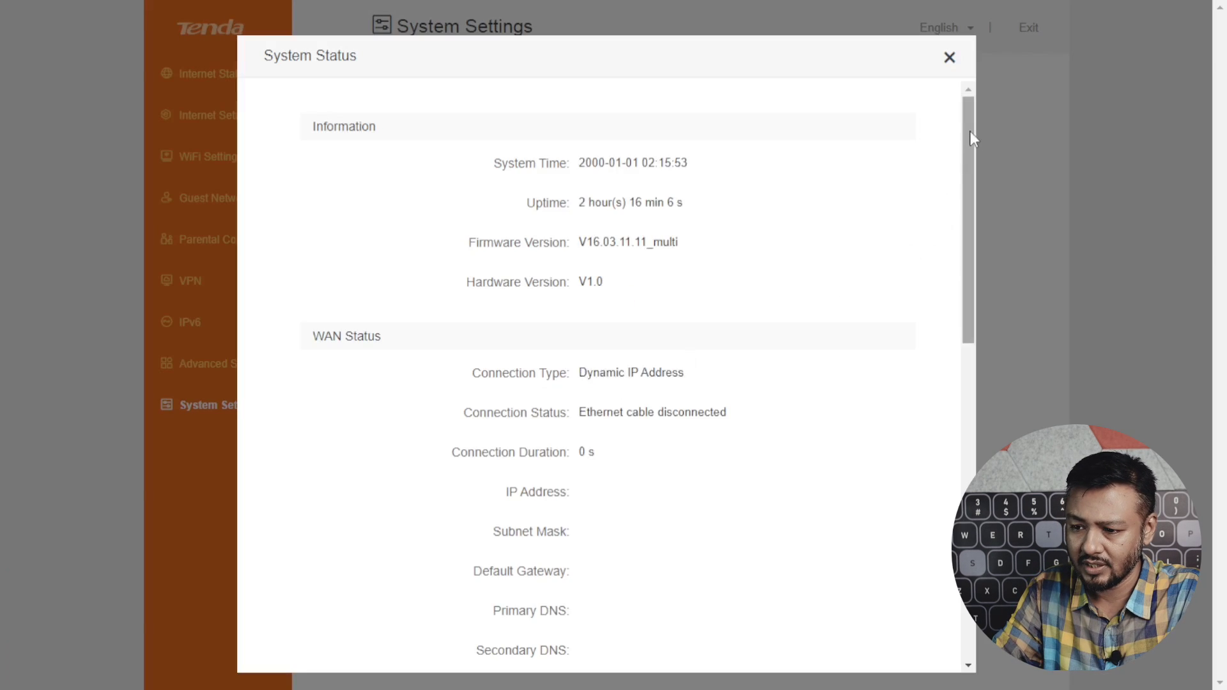
drag(970, 132, 946, 57)
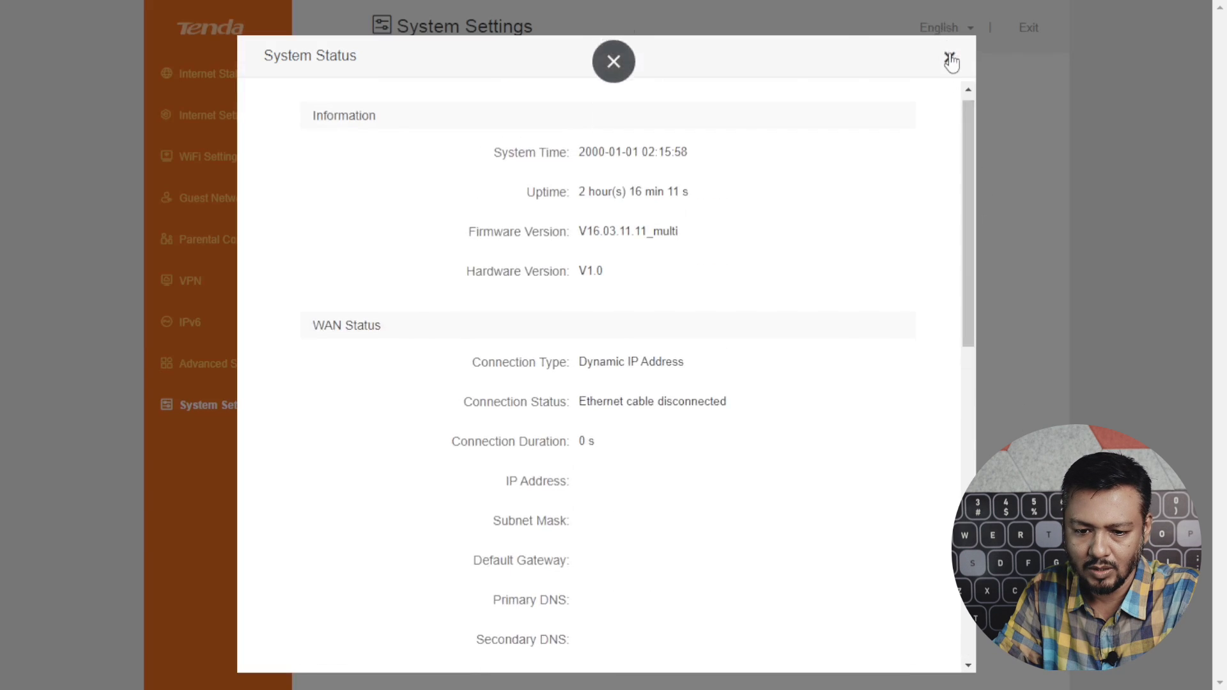
click(950, 62)
click(230, 79)
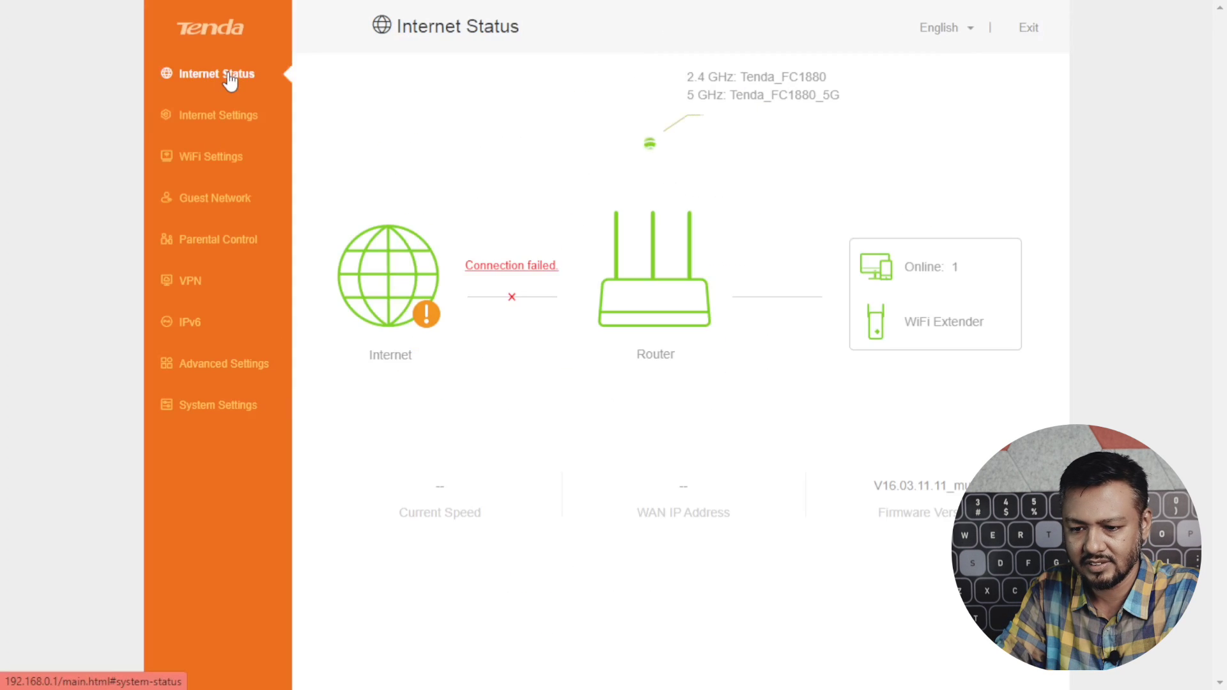
Open the router's system status details and scroll through the System Log.
click(630, 303)
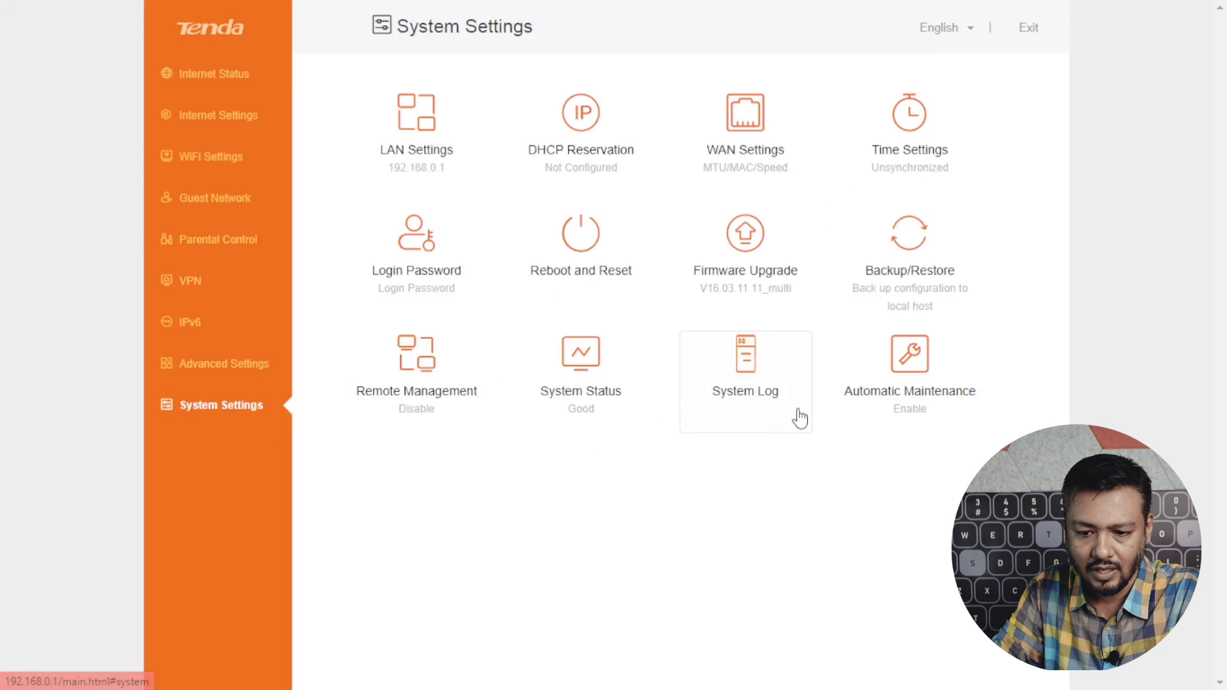
click(760, 385)
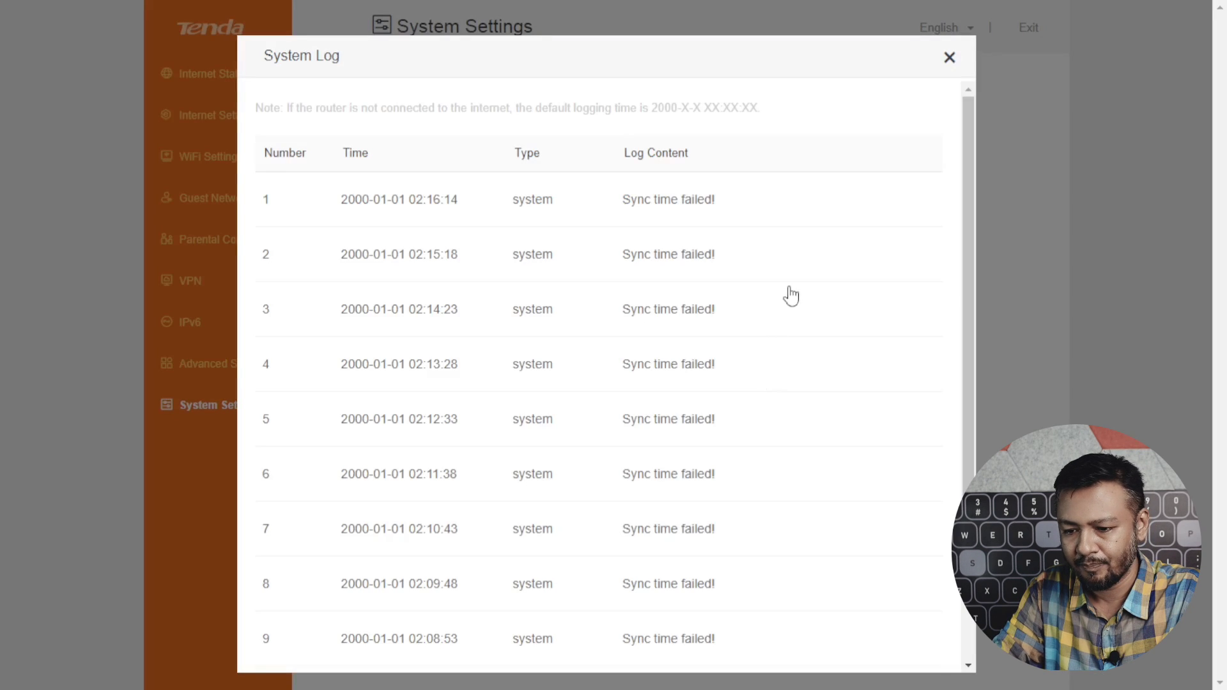
scroll(789, 294, down, 2)
scroll(802, 297, up, 2)
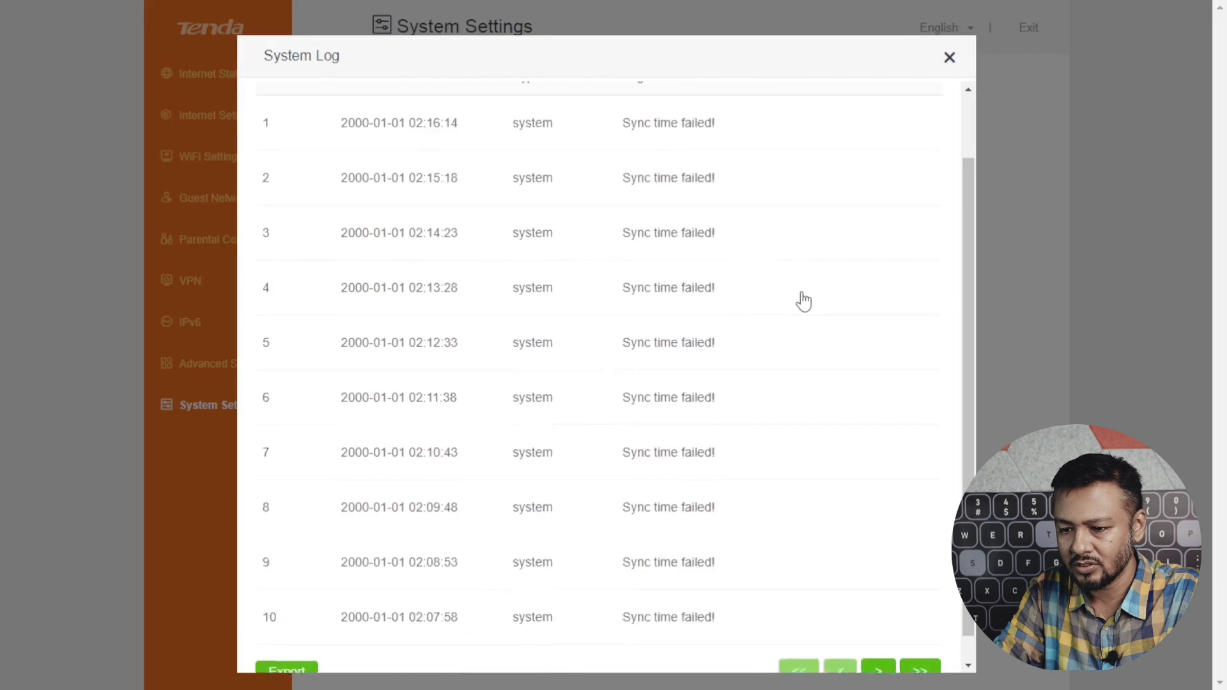
click(951, 59)
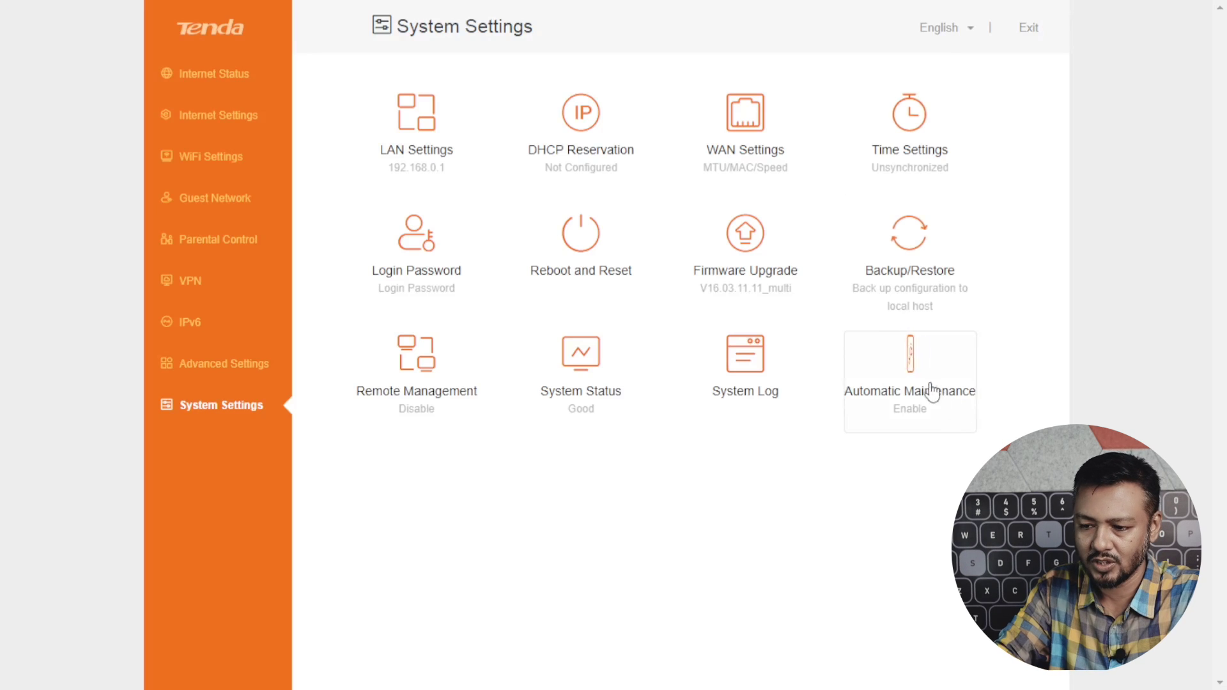
Open Automatic Maintenance and keep the scheduled reboot hour at 02.
click(921, 366)
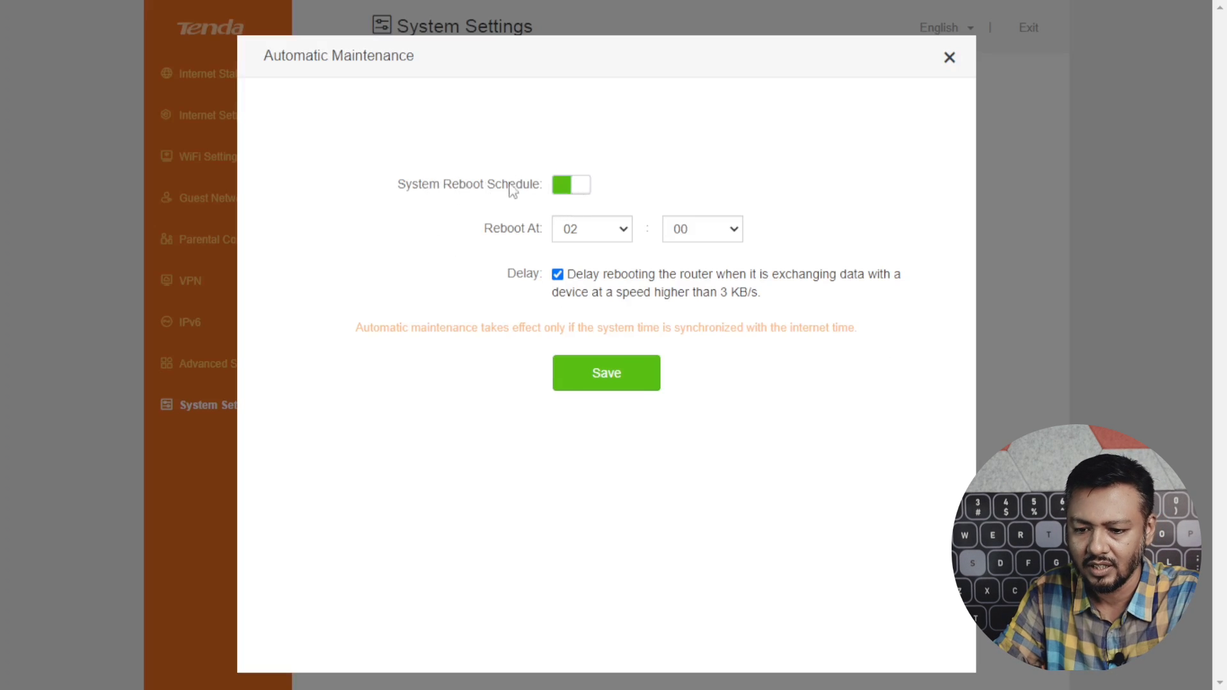
click(950, 57)
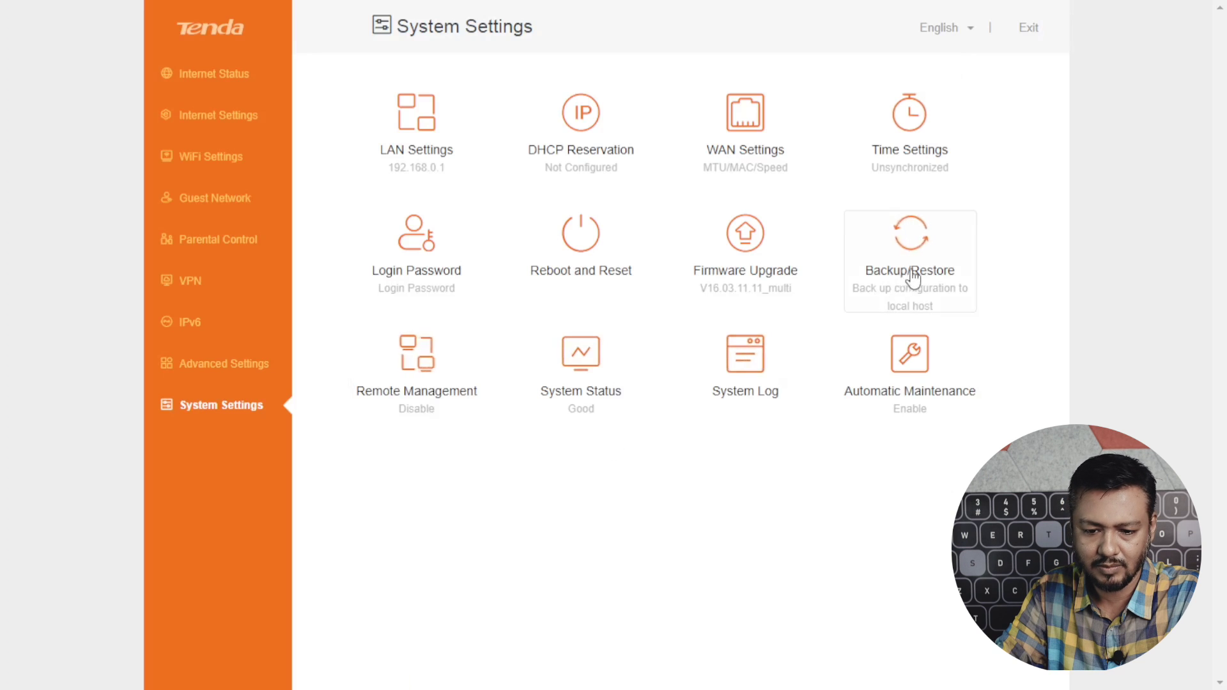
click(911, 358)
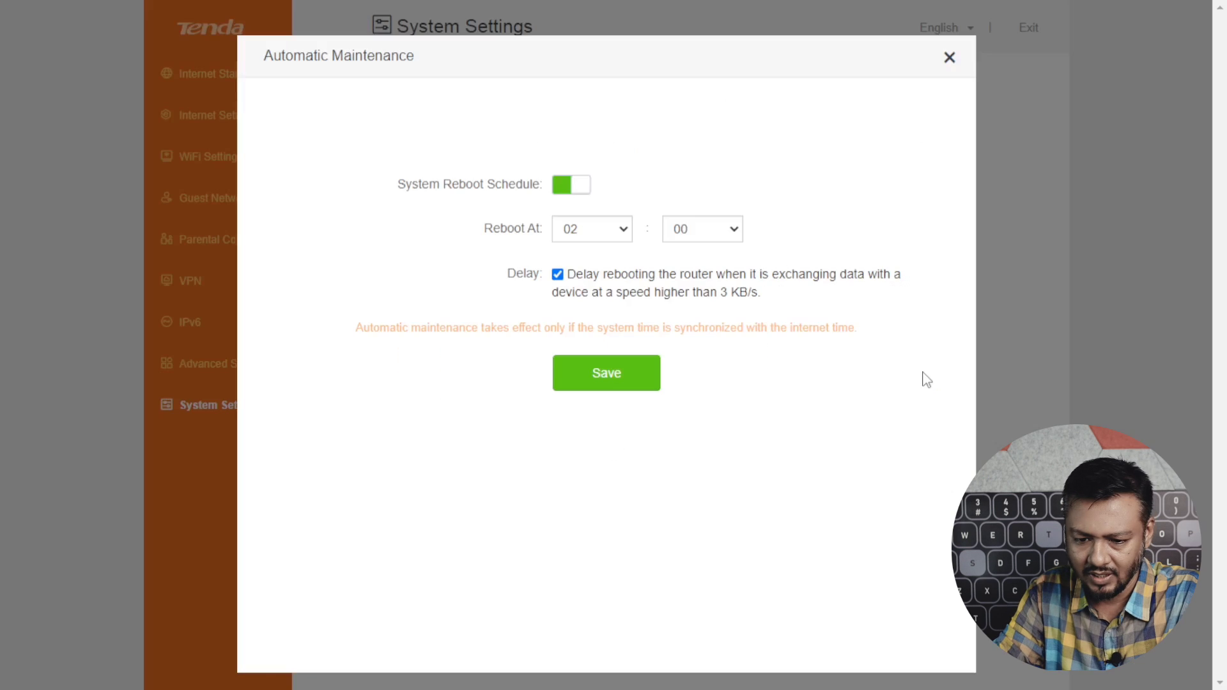
click(625, 237)
click(625, 238)
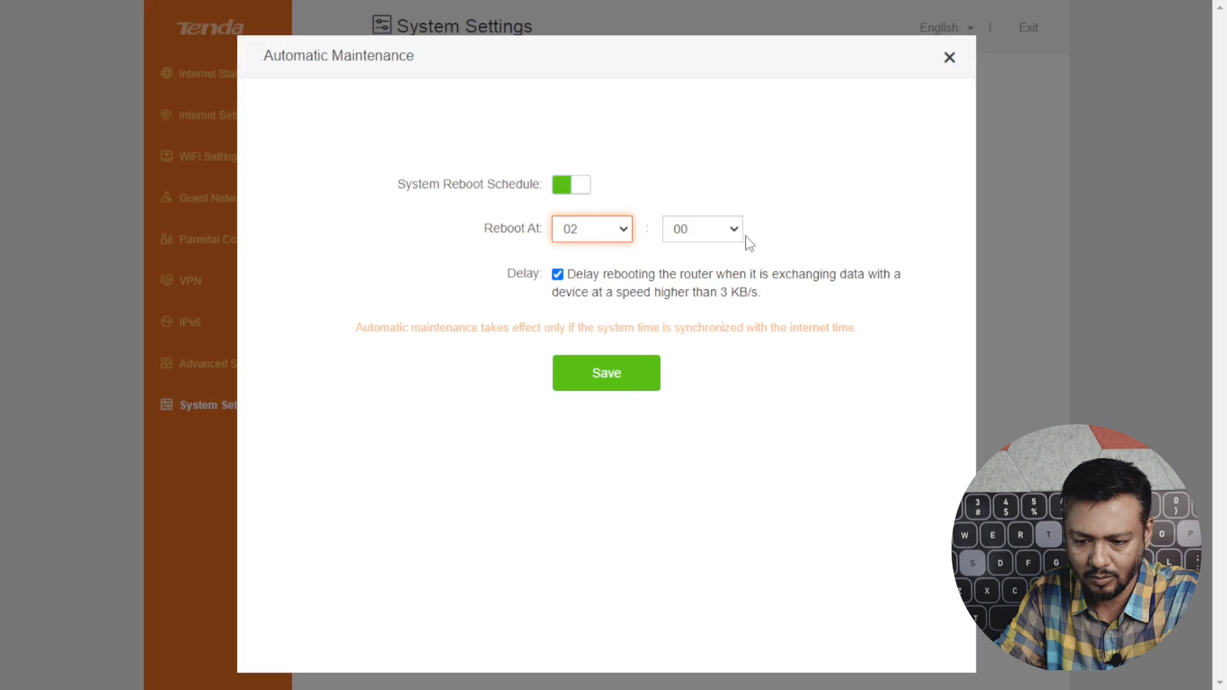